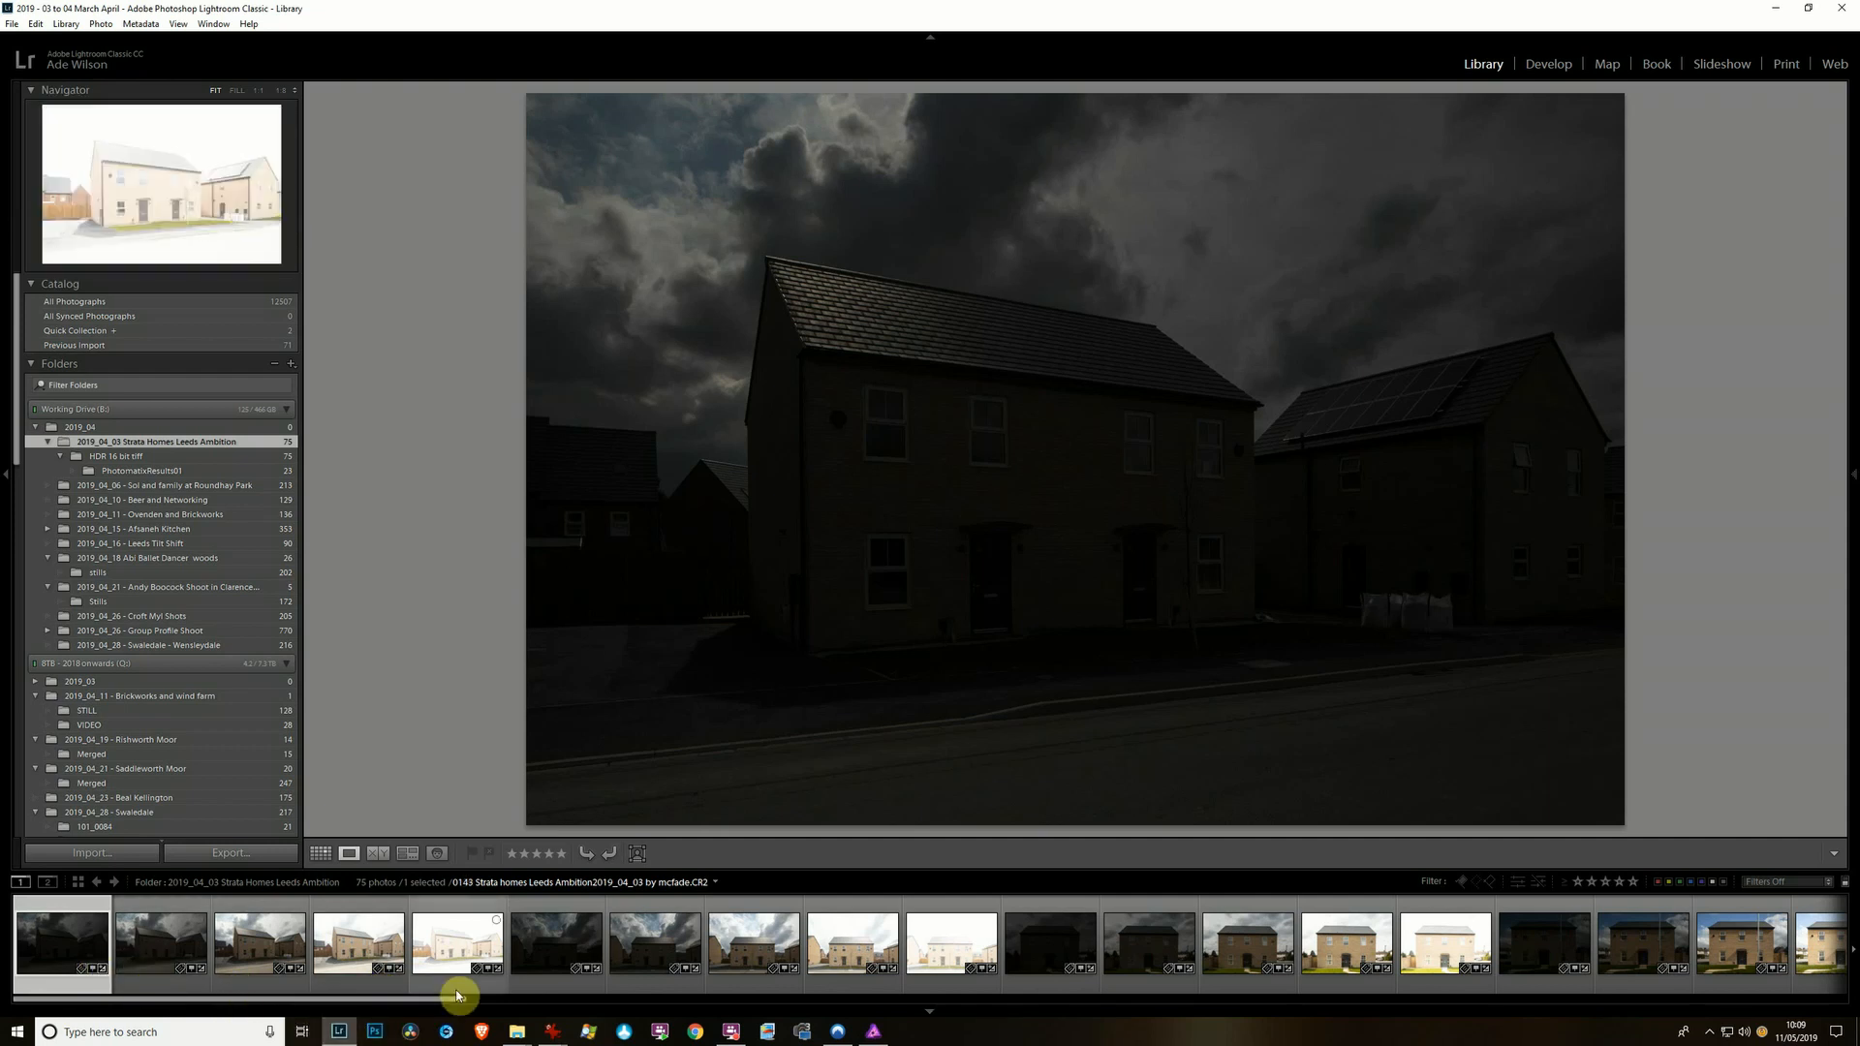
- Select the first five bracketed house exposures and start an HDR photo merge of them
{"action": "left_click", "coordinate": [461, 986], "text": "shift"}
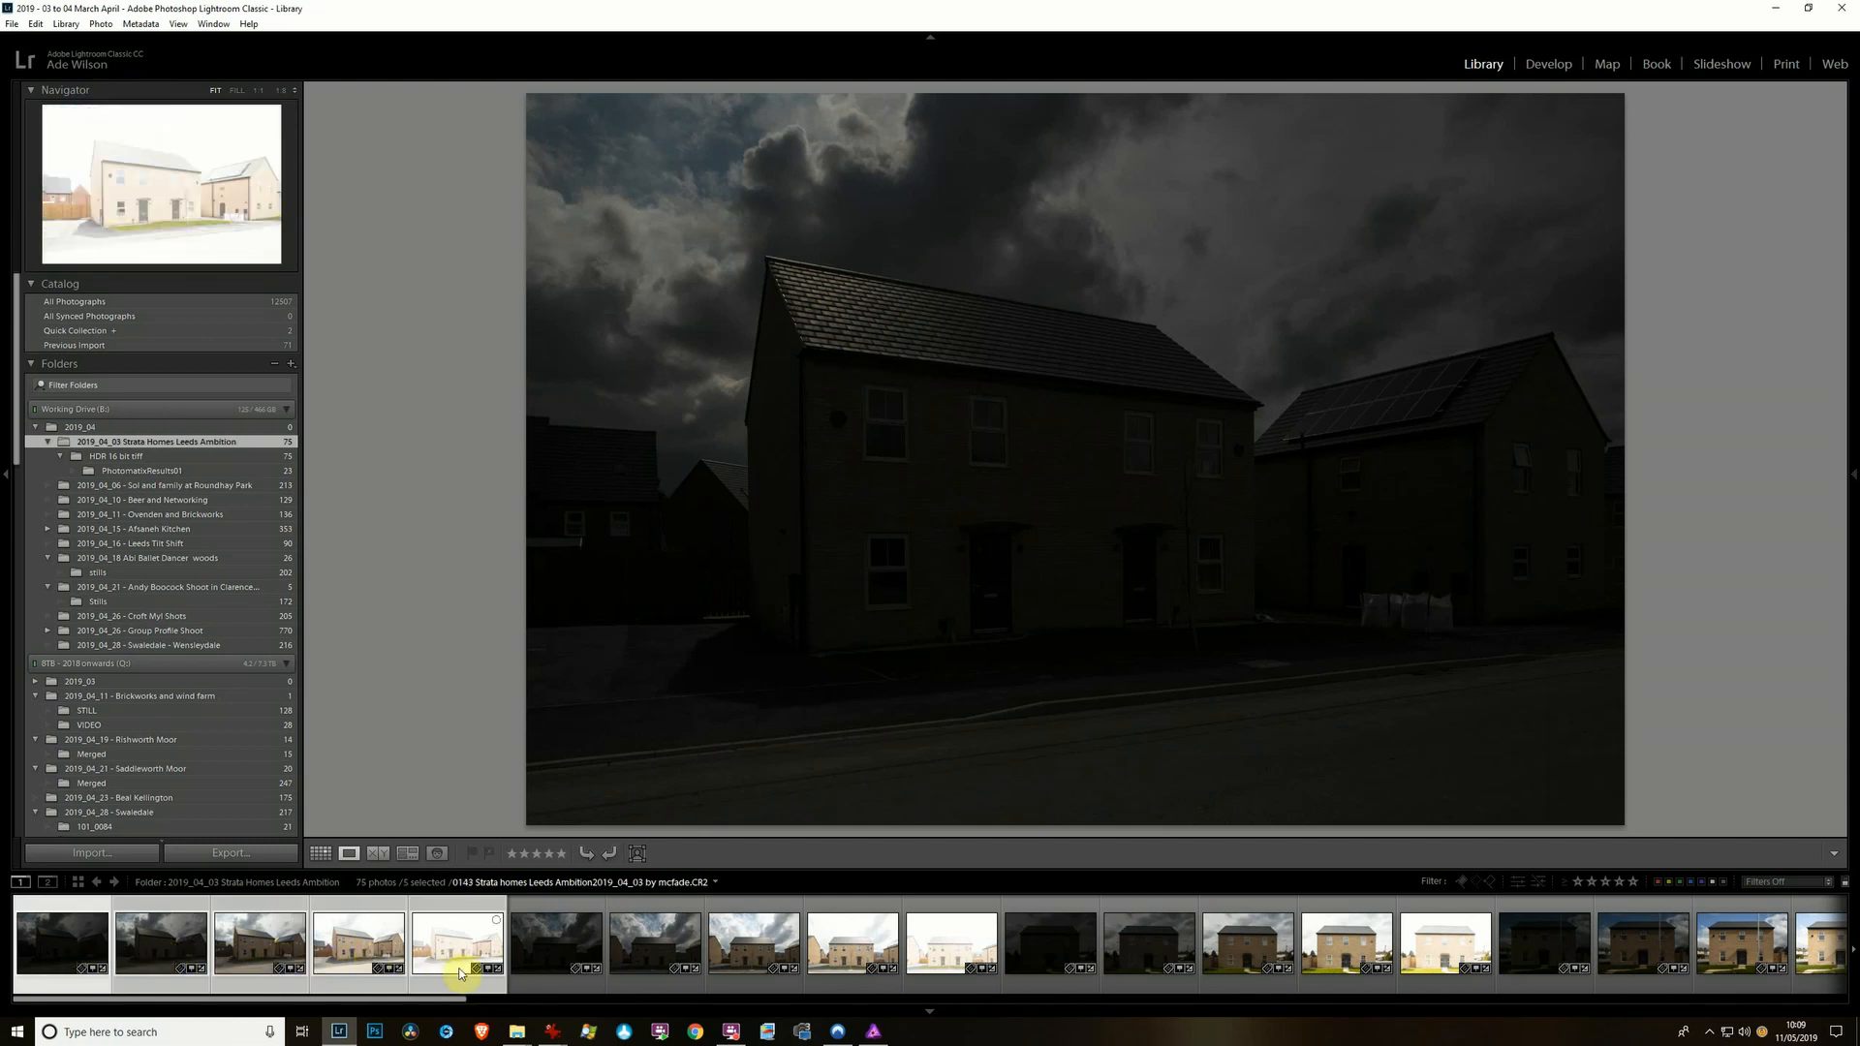
{"action": "right_click", "coordinate": [463, 986]}
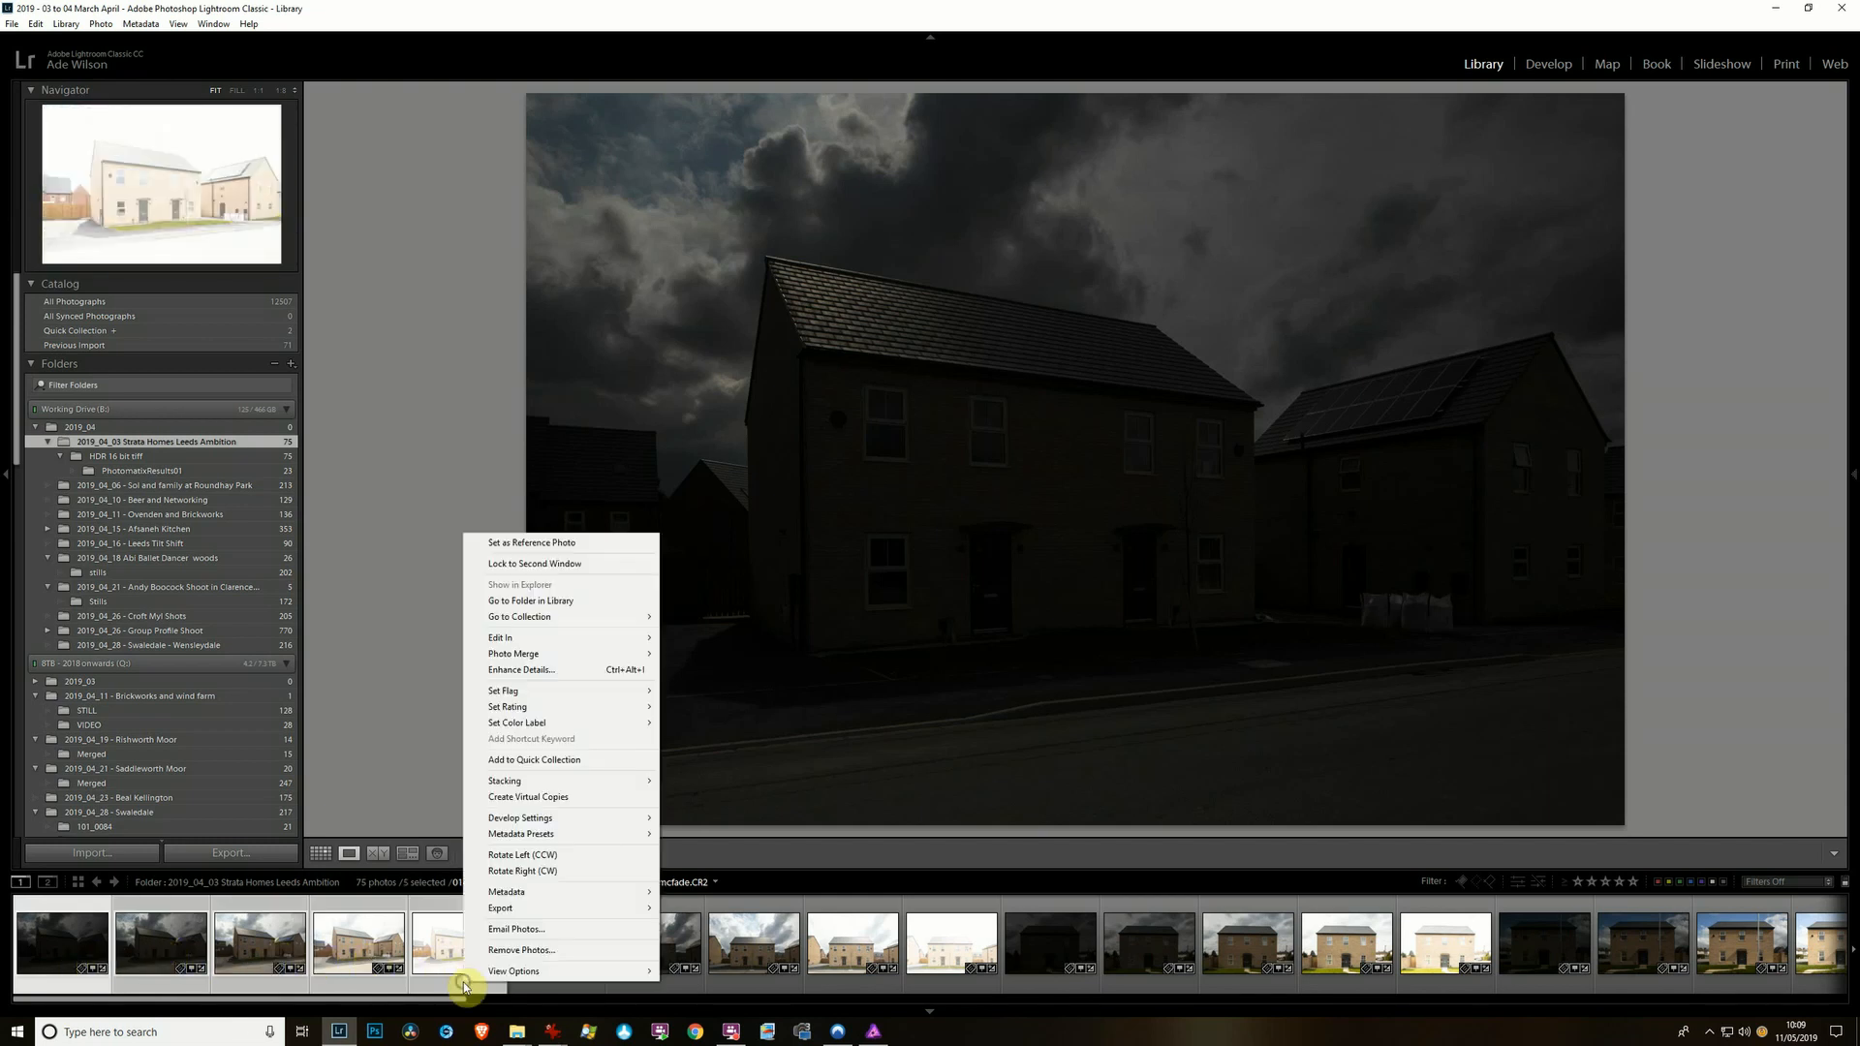
{"action": "mouse_move", "coordinate": [630, 659]}
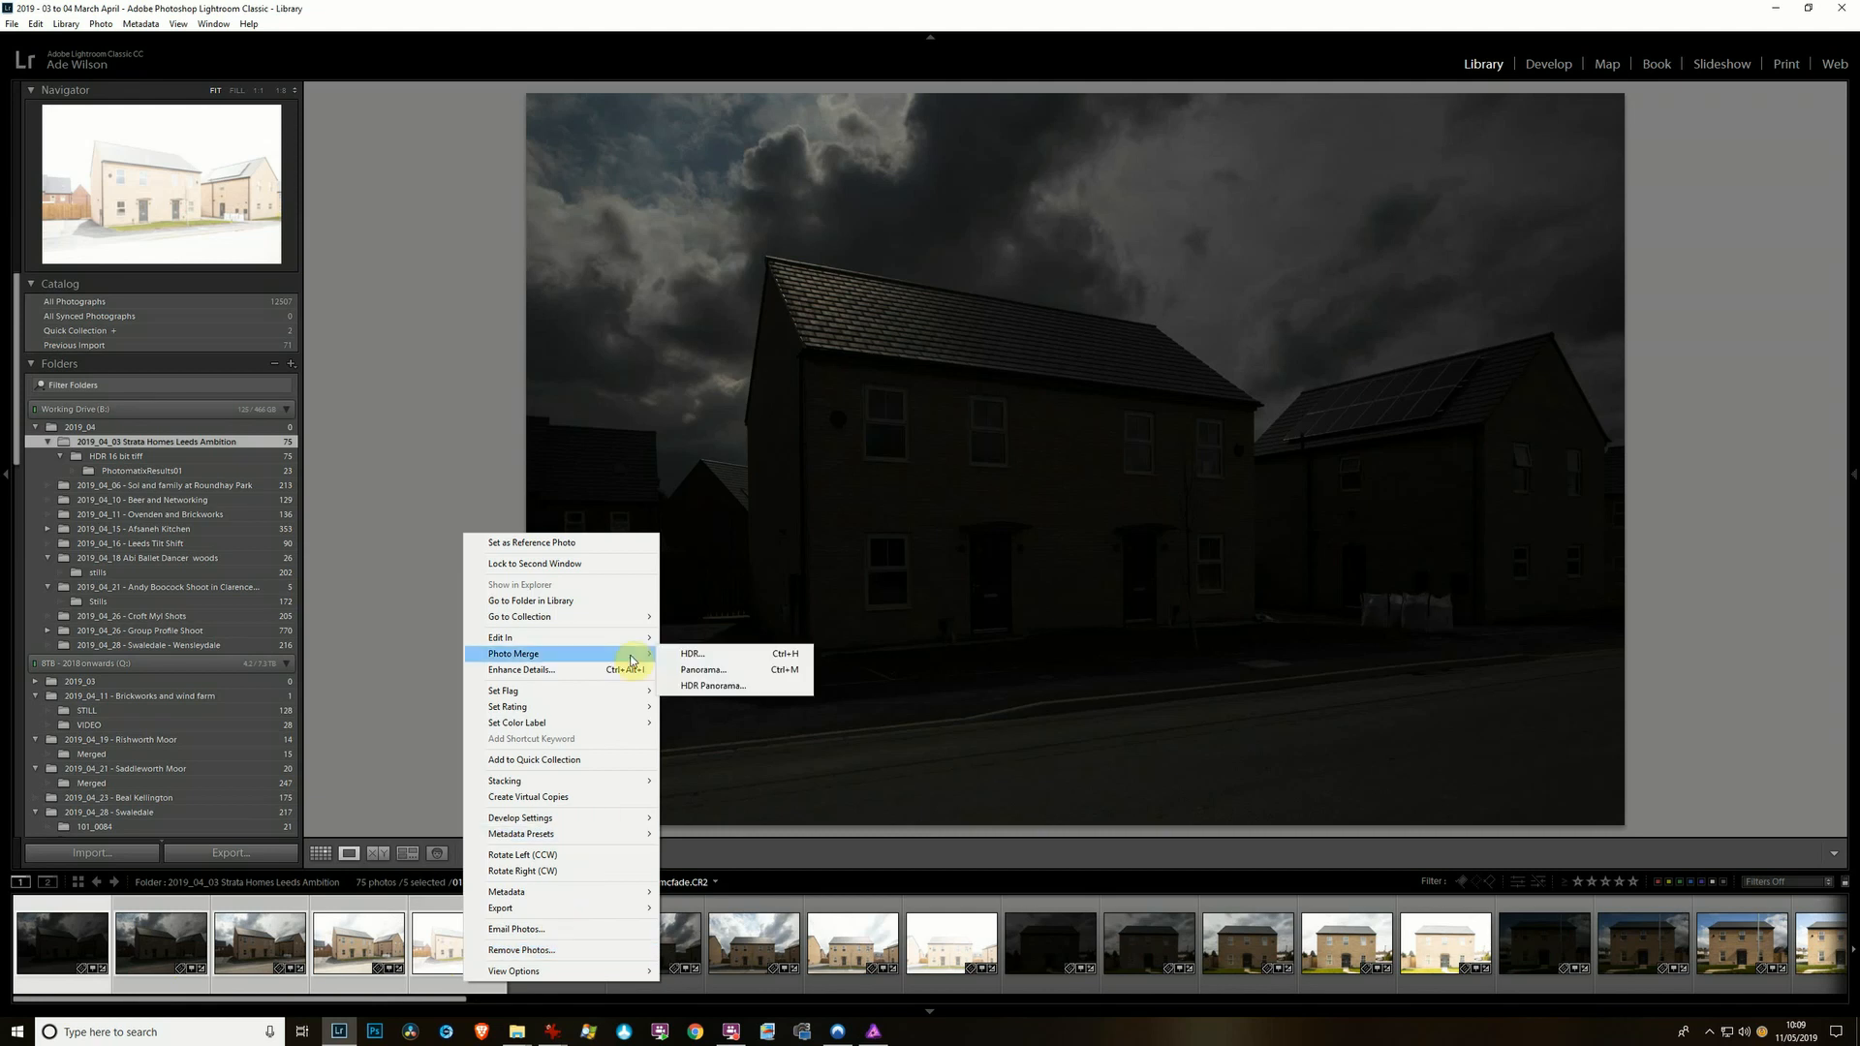
{"action": "left_click", "coordinate": [791, 661]}
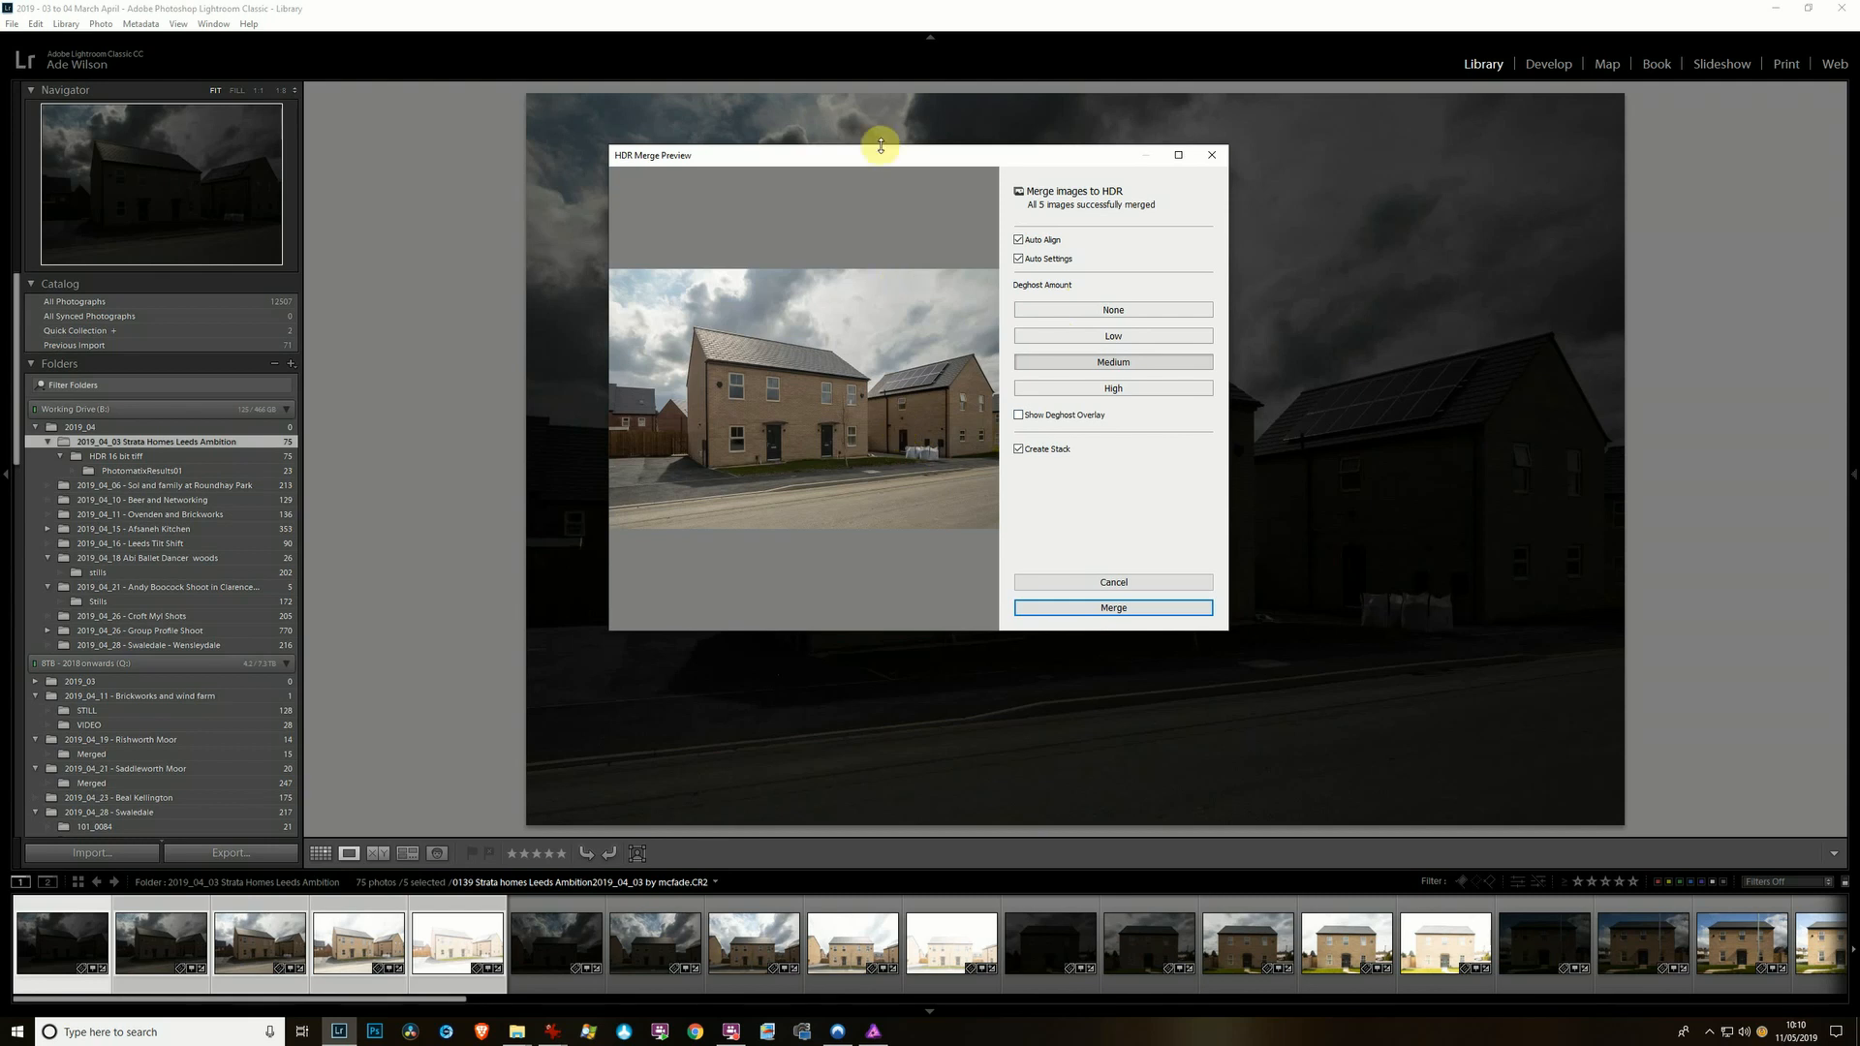
- Merge the five exposures to HDR with Auto Align, Auto Settings, Medium deghosting and Create Stack enabled
{"action": "left_click_drag", "start_coordinate": [881, 153], "coordinate": [685, 63]}
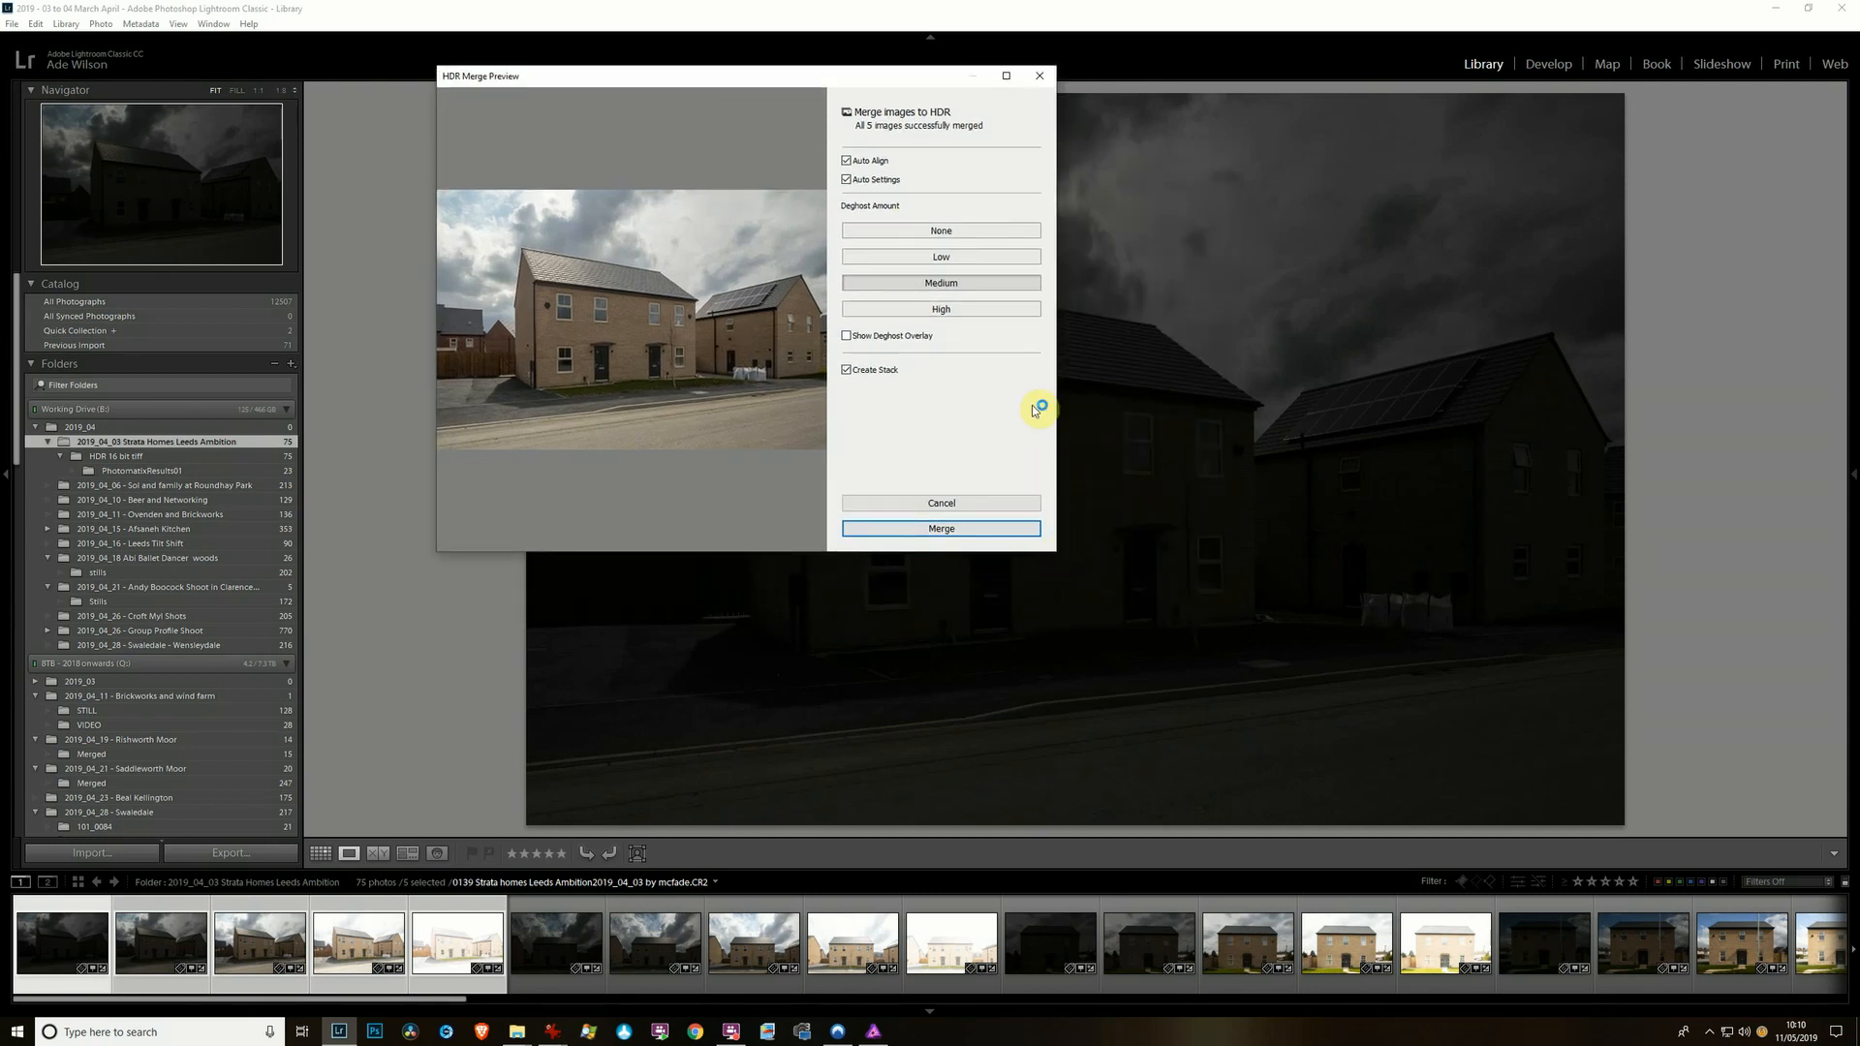
{"action": "left_click", "coordinate": [847, 161]}
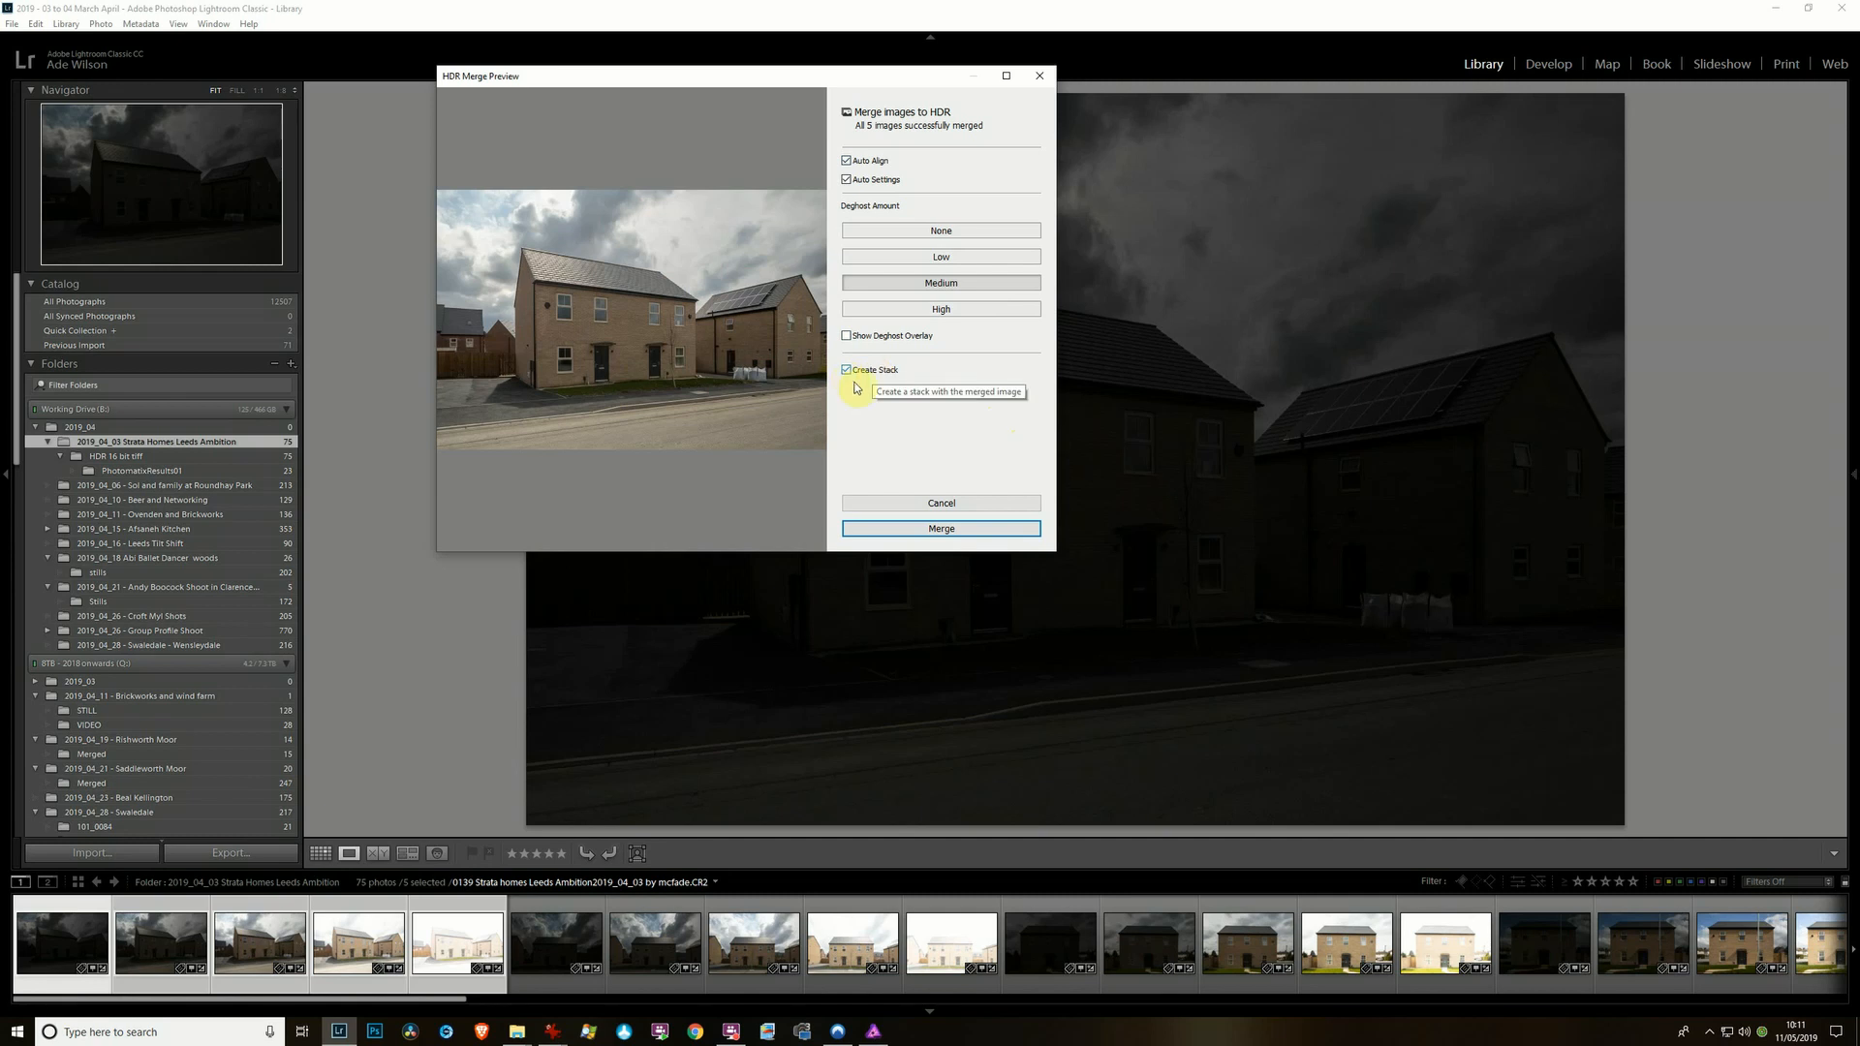
{"action": "left_click", "coordinate": [938, 528]}
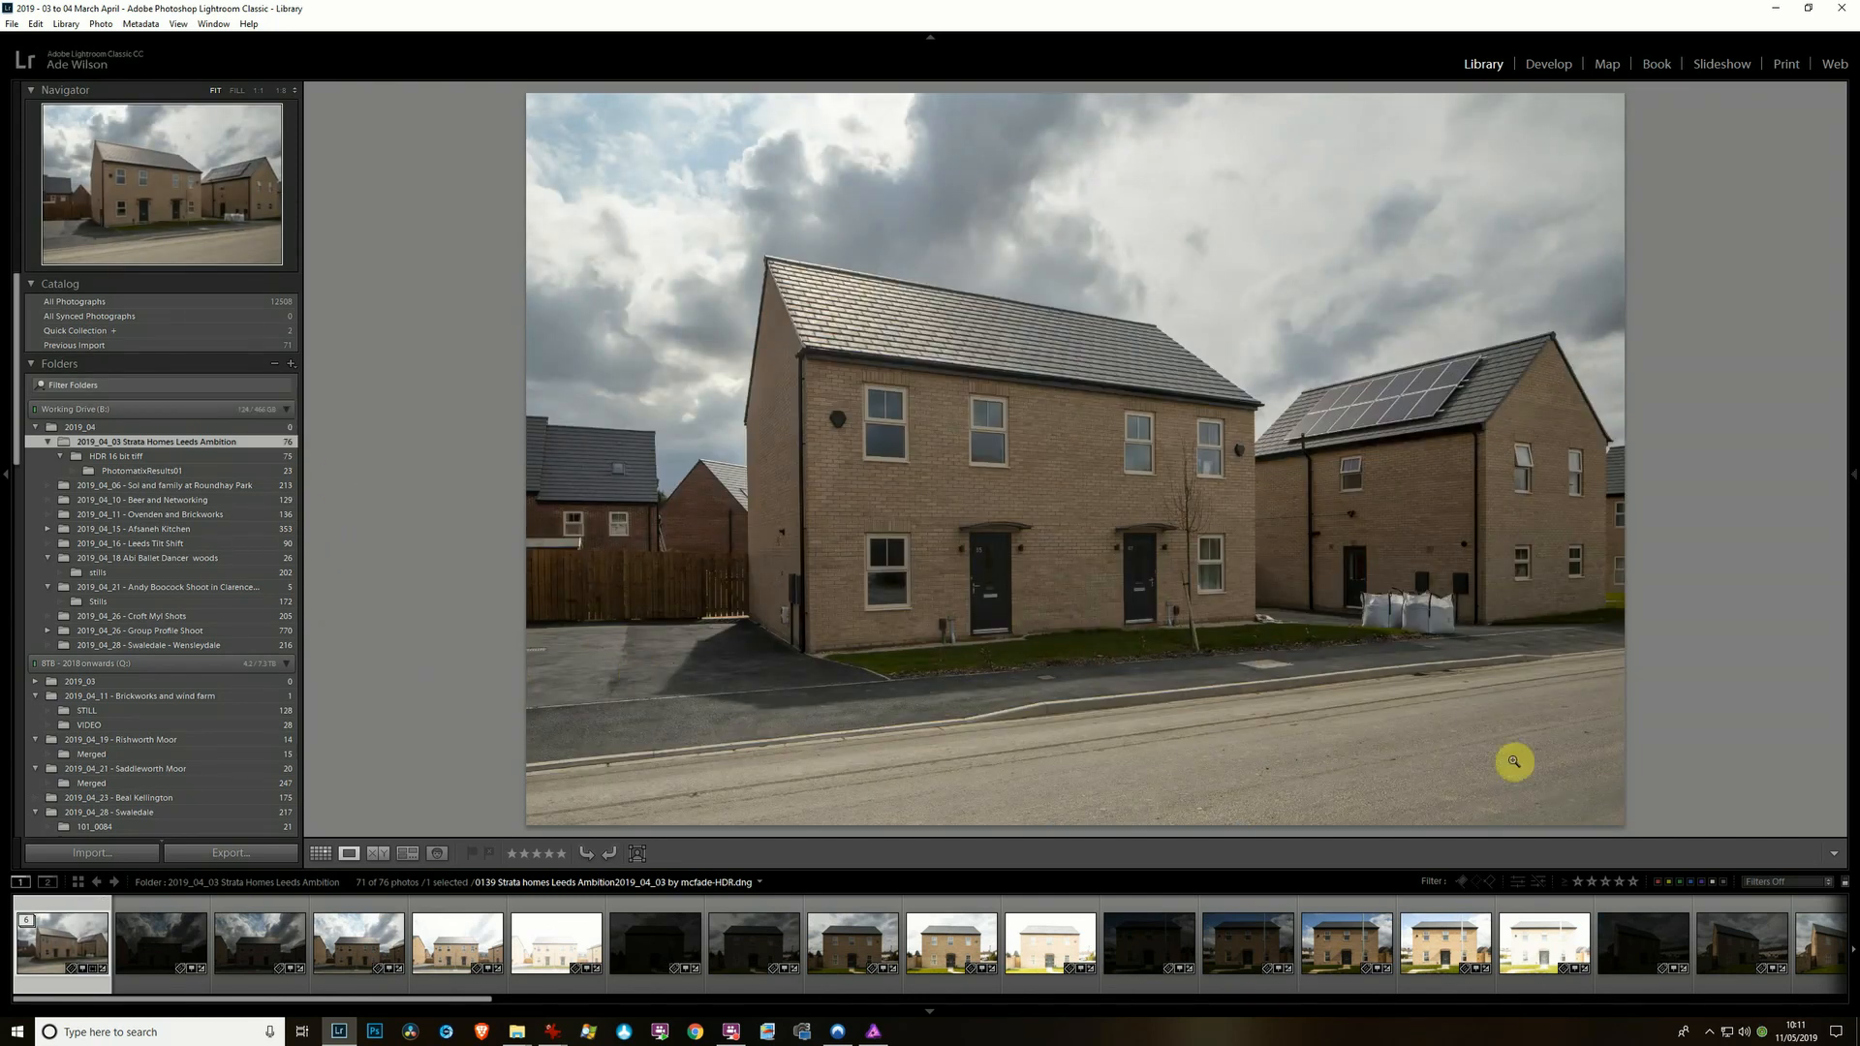
- Develop the merged HDR photo with Exposure +0.48, Shadows +100, Whites +14 and Dehaze +7
{"action": "key", "text": "alt"}
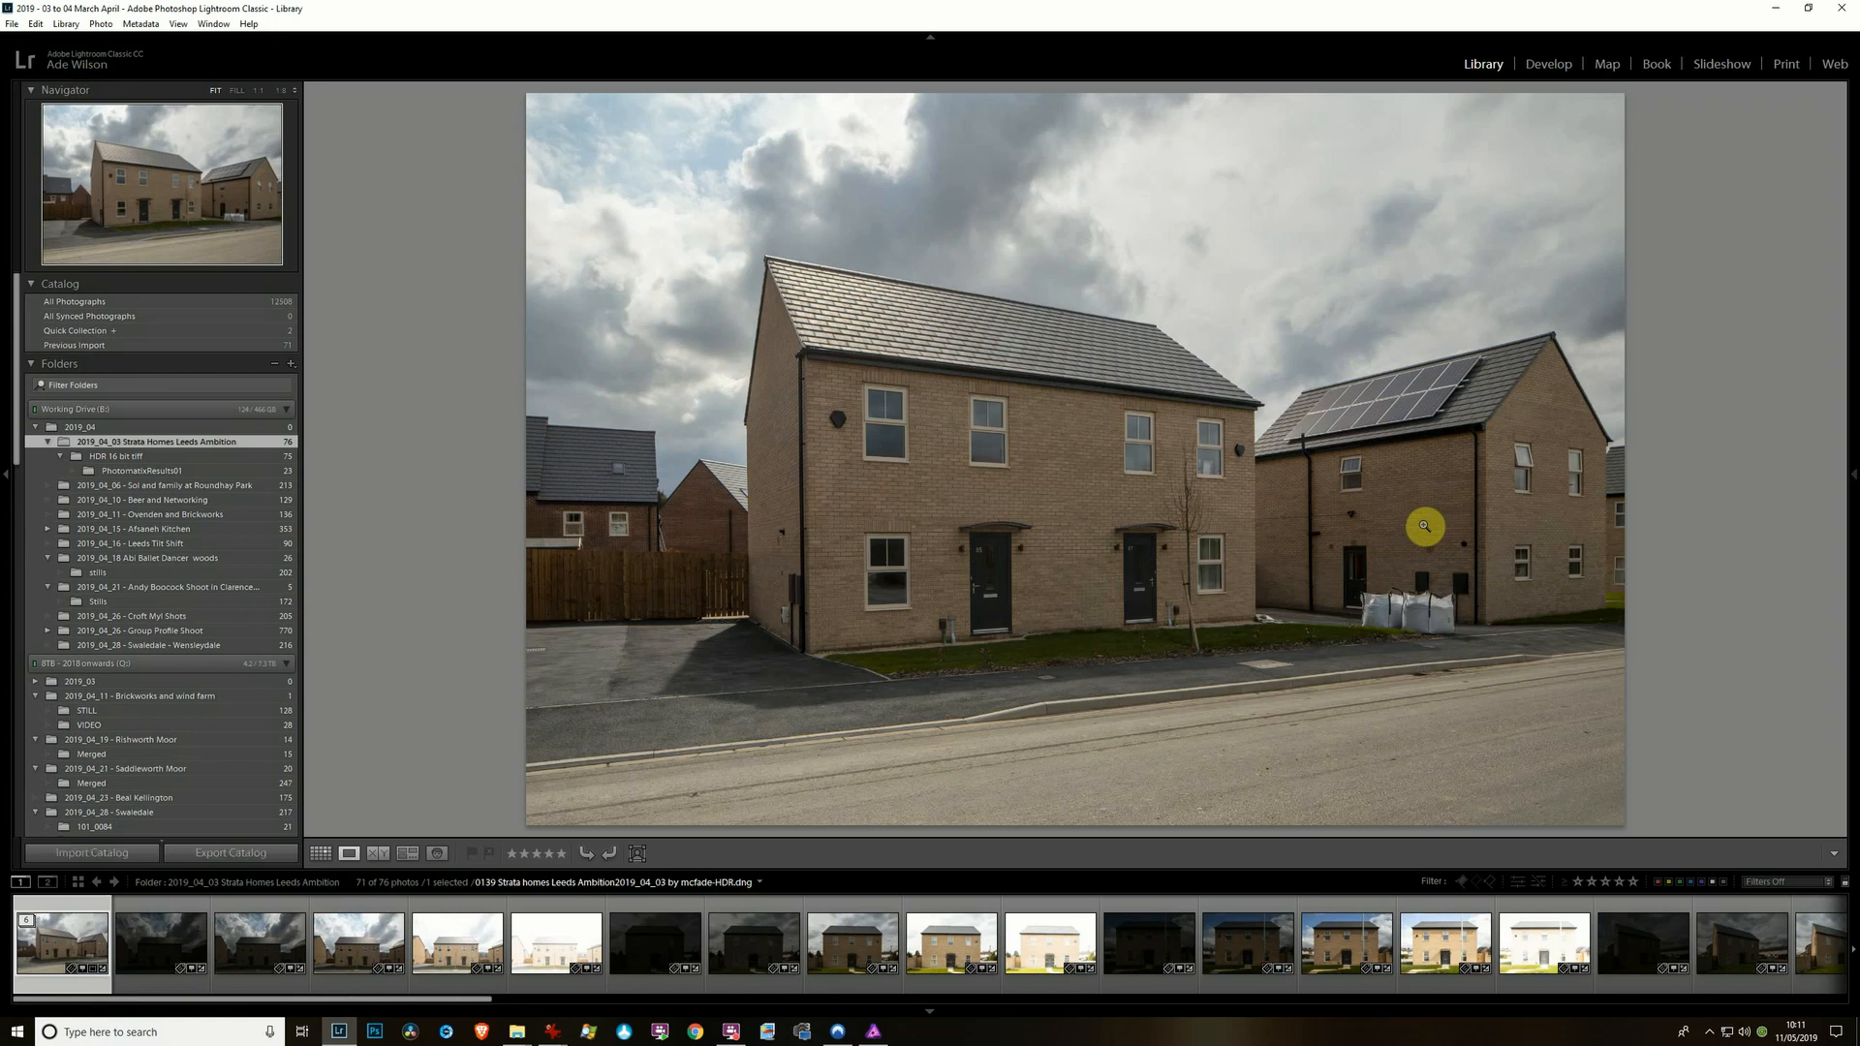
{"action": "key", "text": "d"}
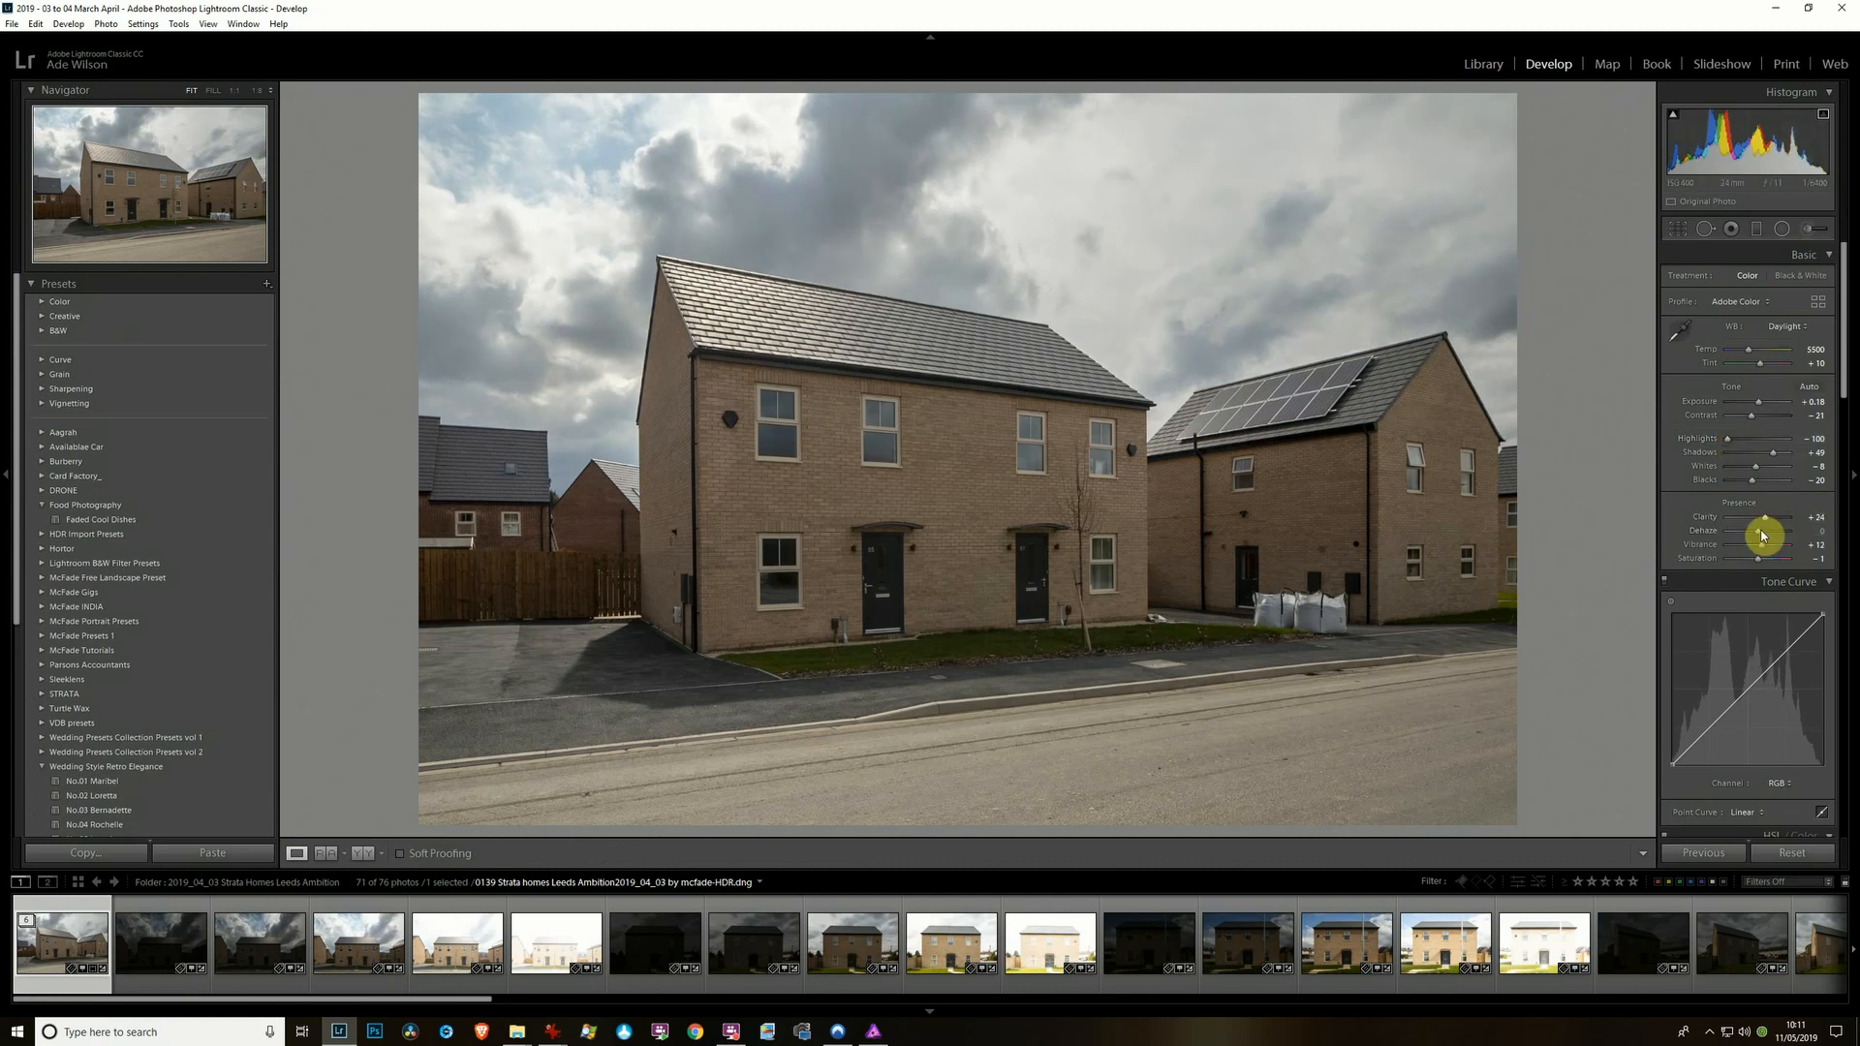
{"action": "left_click_drag", "start_coordinate": [1775, 452], "coordinate": [1763, 536]}
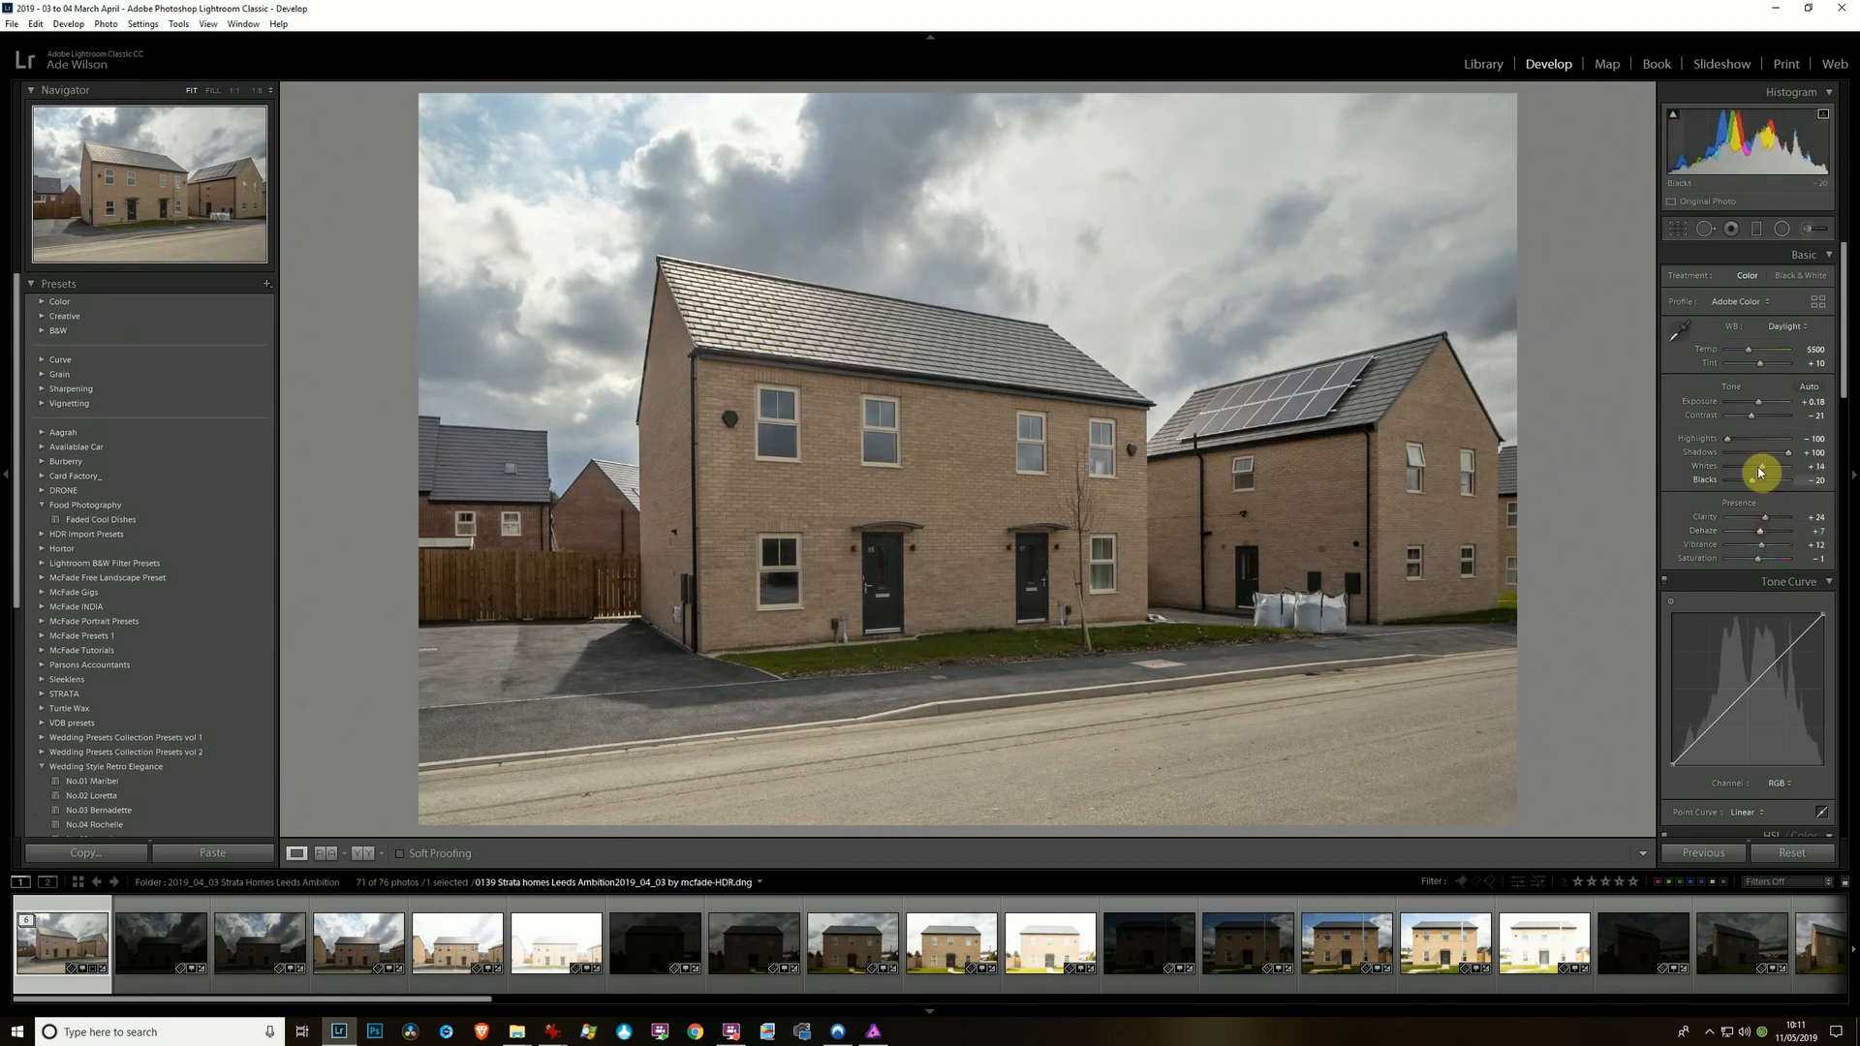
{"action": "mouse_move", "coordinate": [1761, 407]}
{"action": "left_mouse_down"}
{"action": "mouse_move", "coordinate": [1806, 410]}
{"action": "mouse_move", "coordinate": [1649, 401]}
{"action": "mouse_move", "coordinate": [1814, 410]}
{"action": "mouse_move", "coordinate": [1762, 419]}
{"action": "left_mouse_up"}
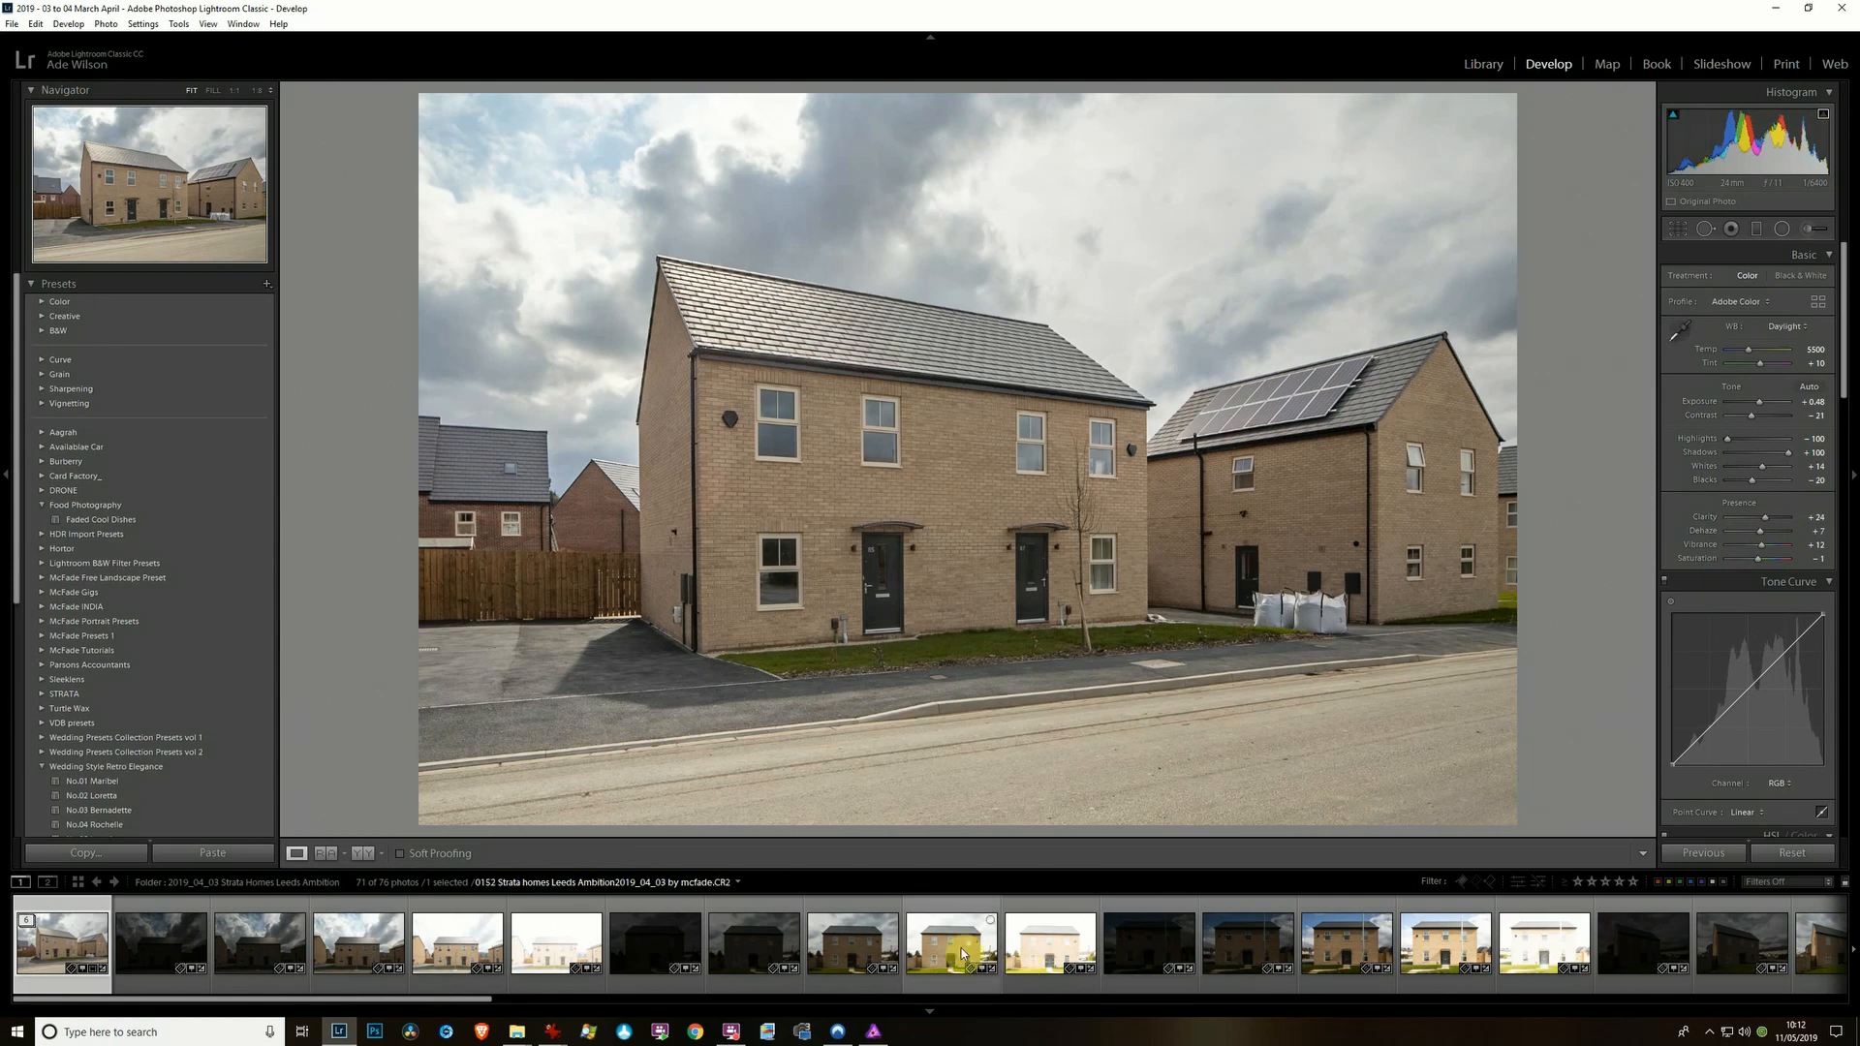
- Switch to Affinity Photo and start a new HDR merge
{"action": "left_click", "coordinate": [876, 1034]}
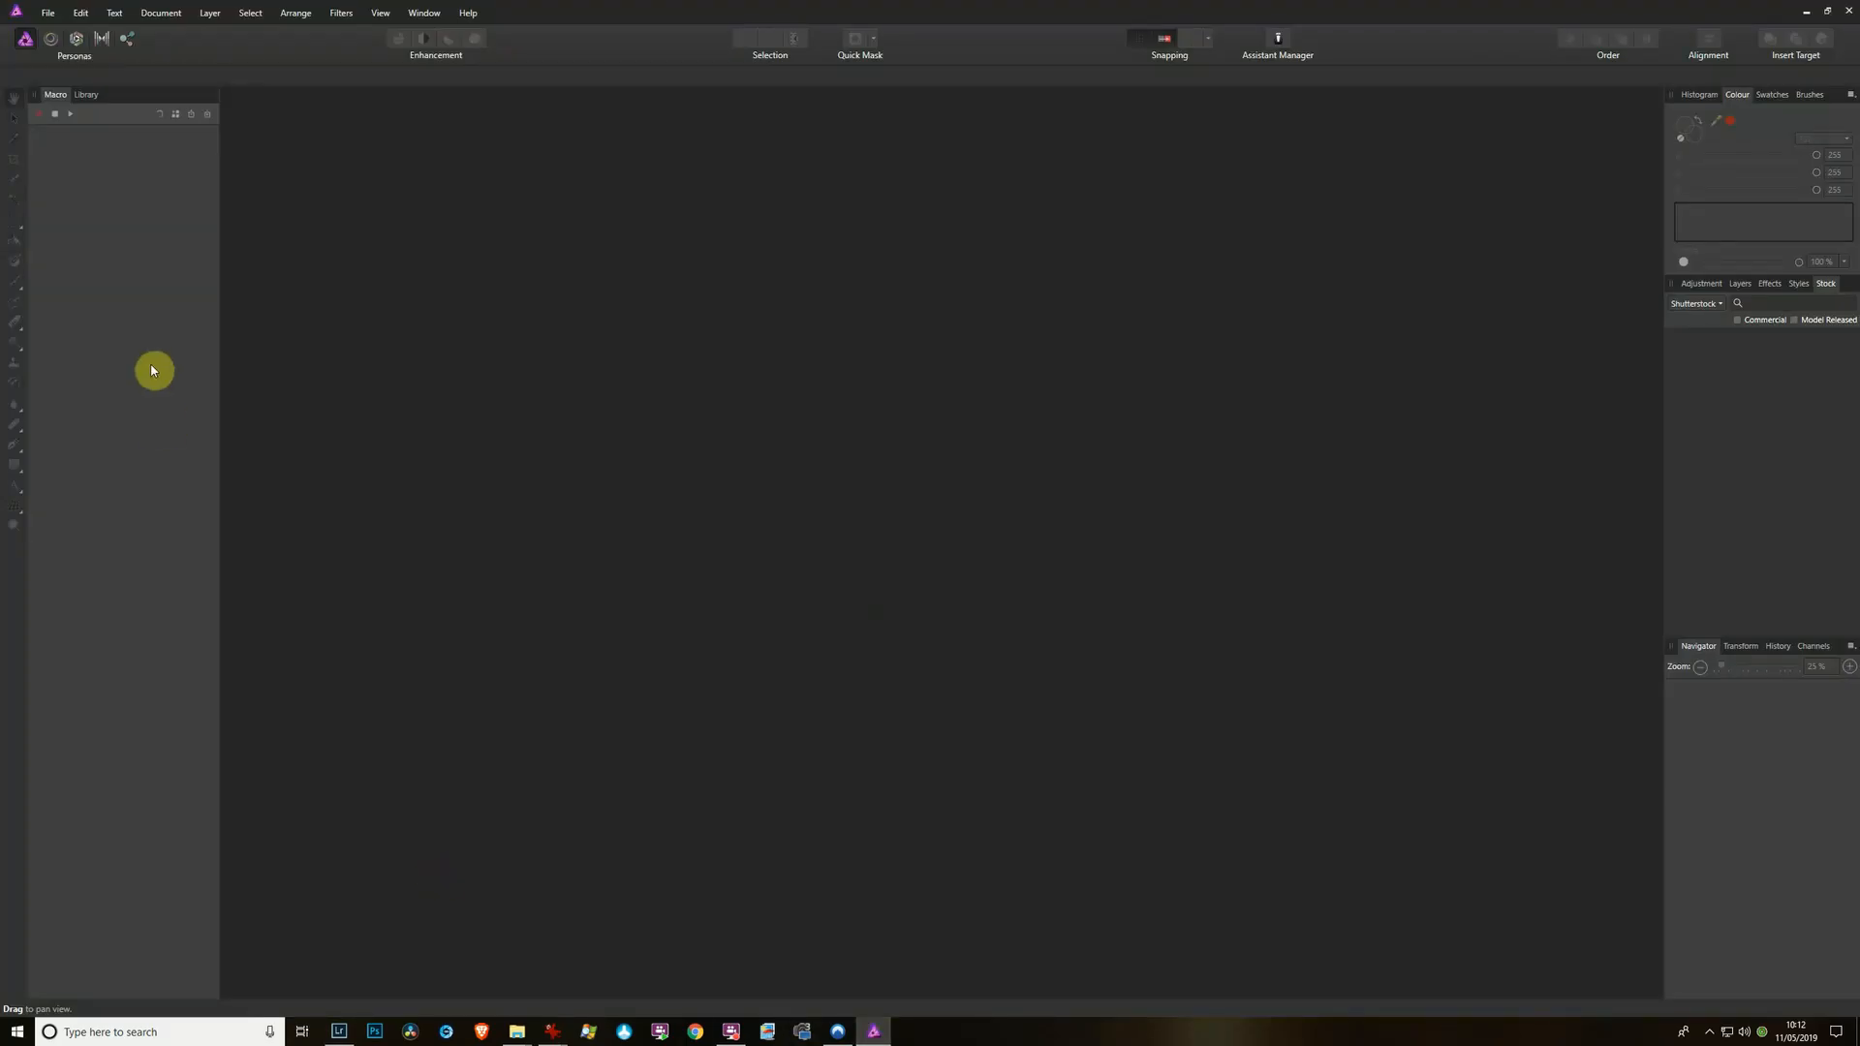
{"action": "left_click", "coordinate": [48, 14]}
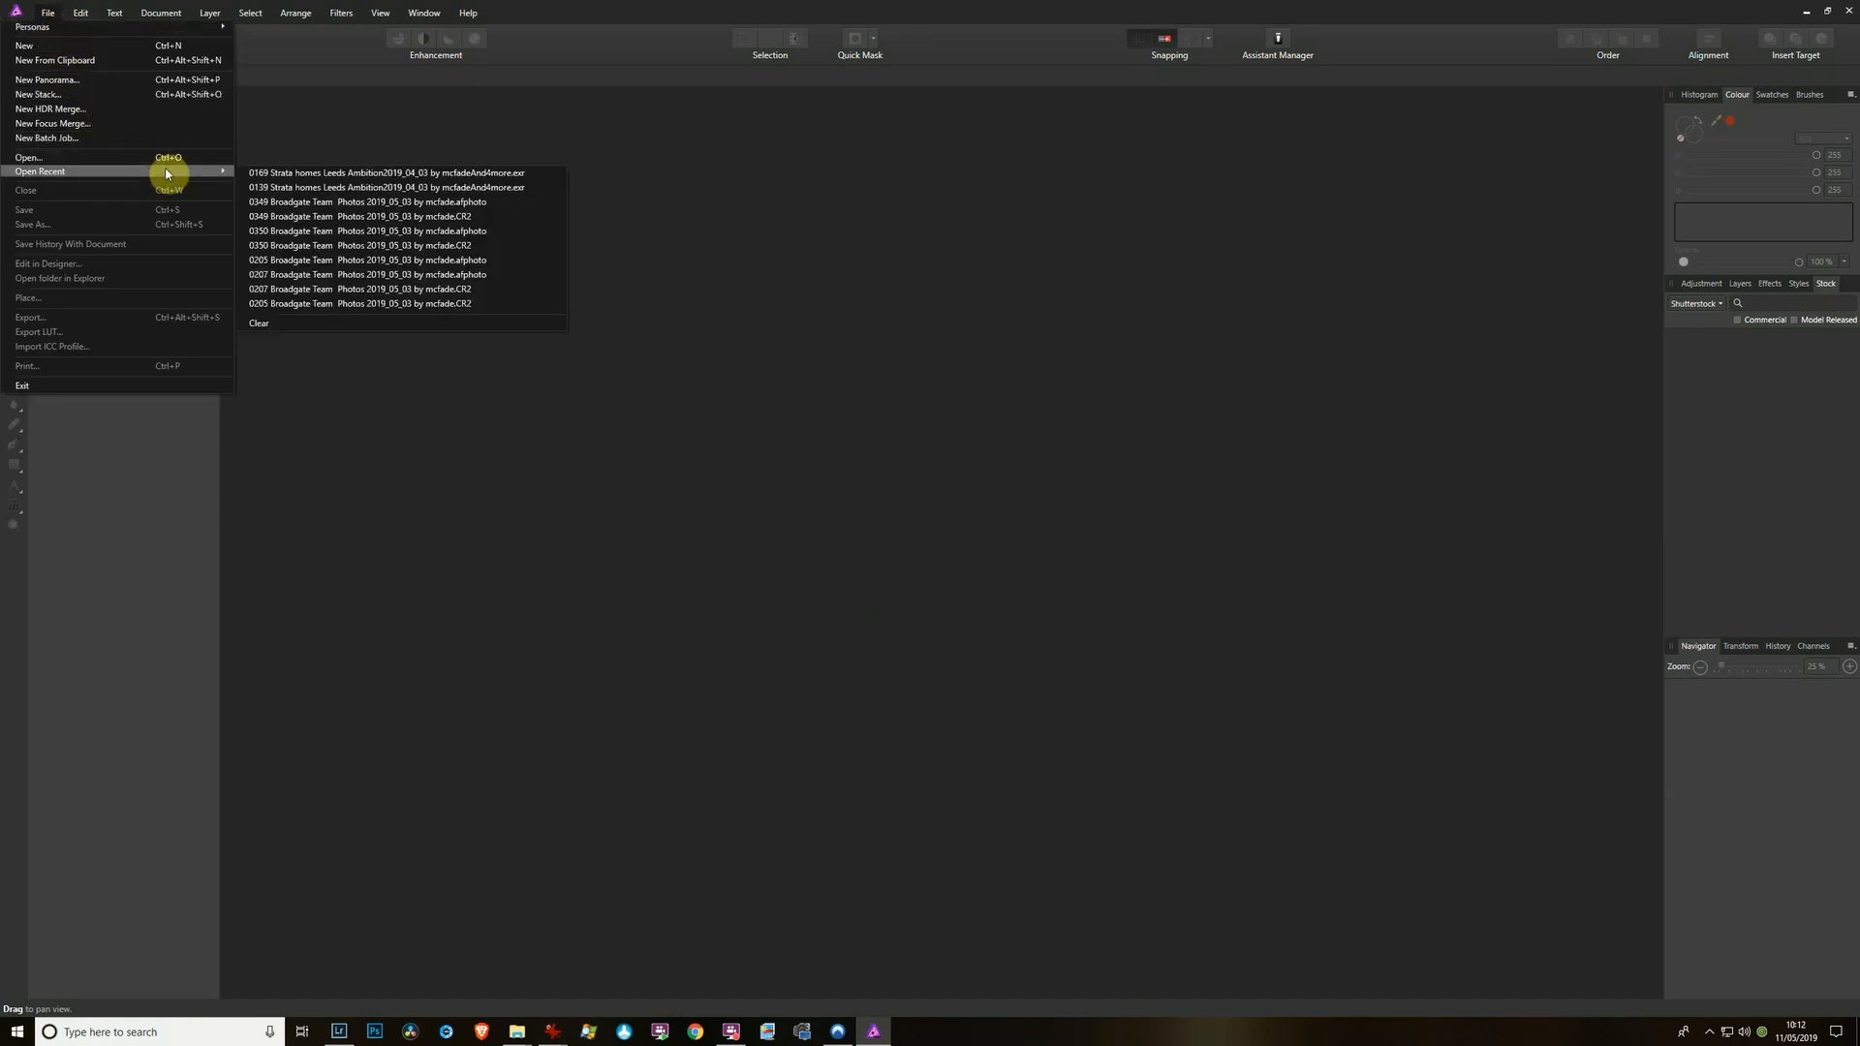
{"action": "left_click", "coordinate": [181, 112]}
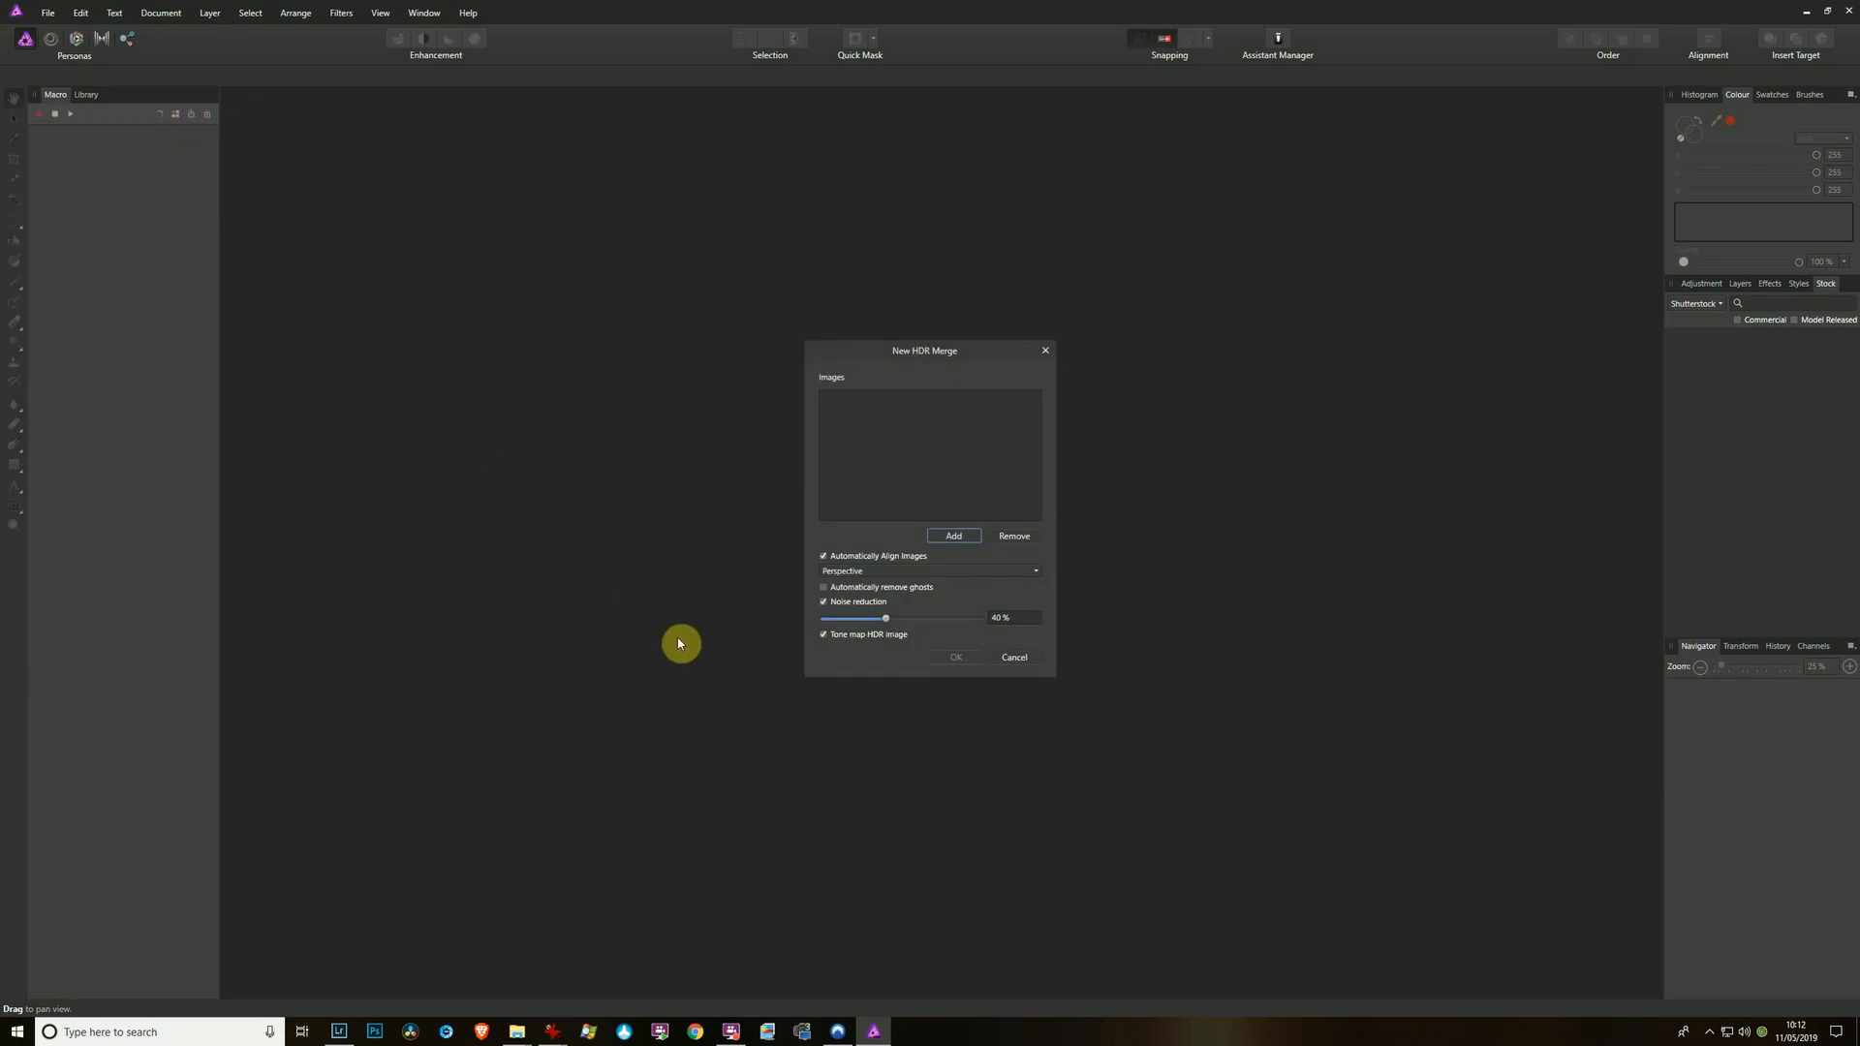
- Switch back to Lightroom, show the dark exposure beside the merged photo in Explorer, and copy its folder path
{"action": "left_click", "coordinate": [339, 1031]}
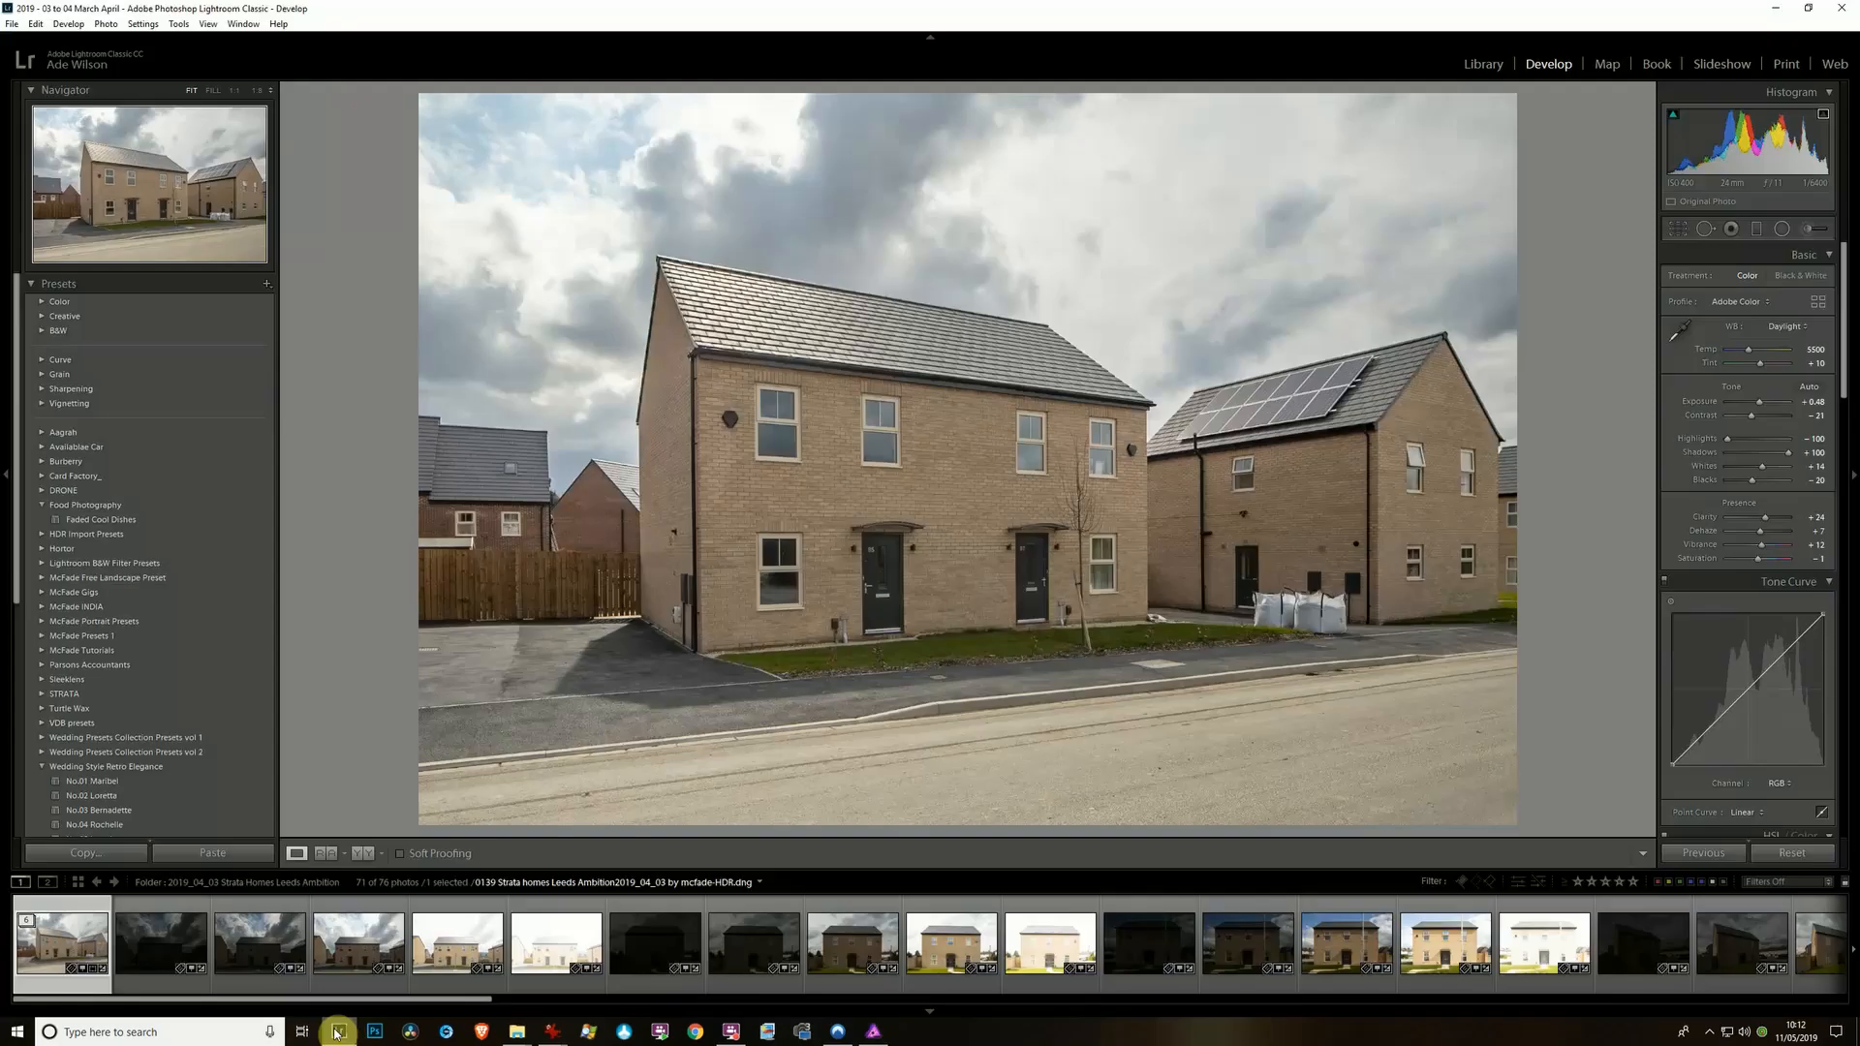
{"action": "right_click", "coordinate": [155, 950]}
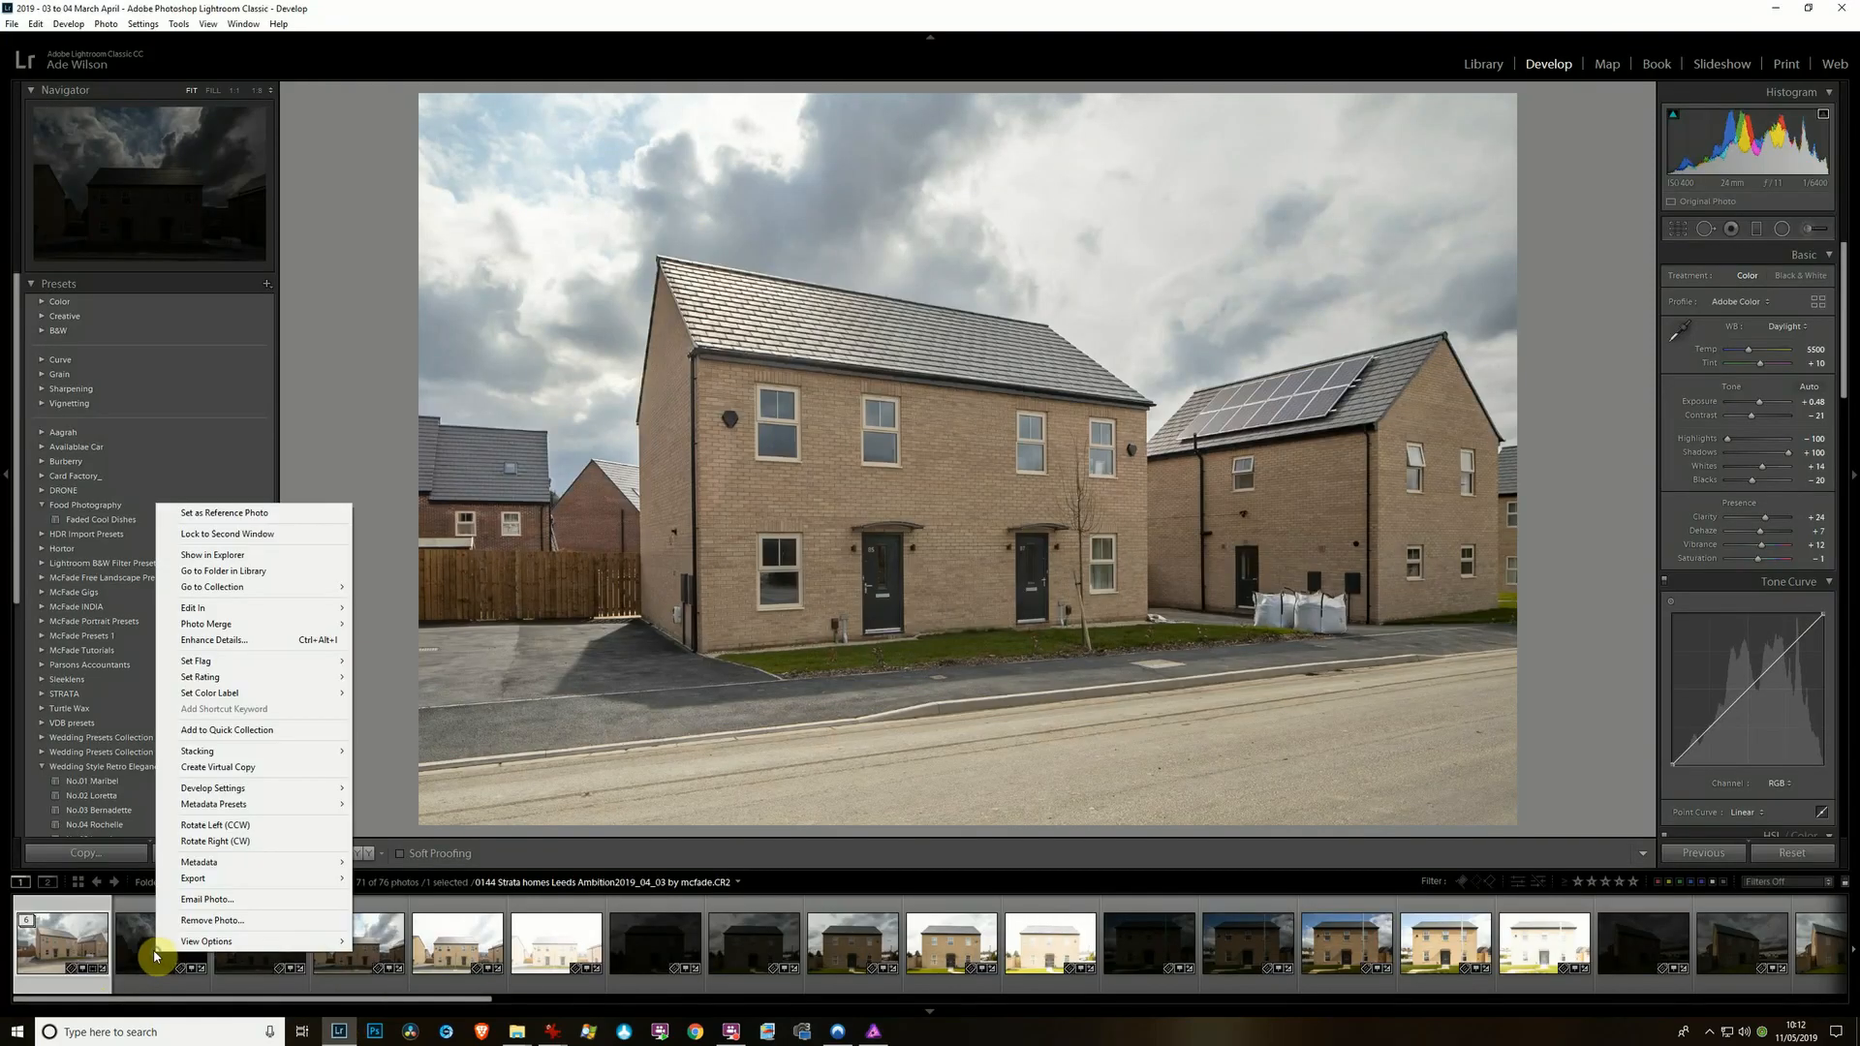
{"action": "left_click", "coordinate": [153, 949]}
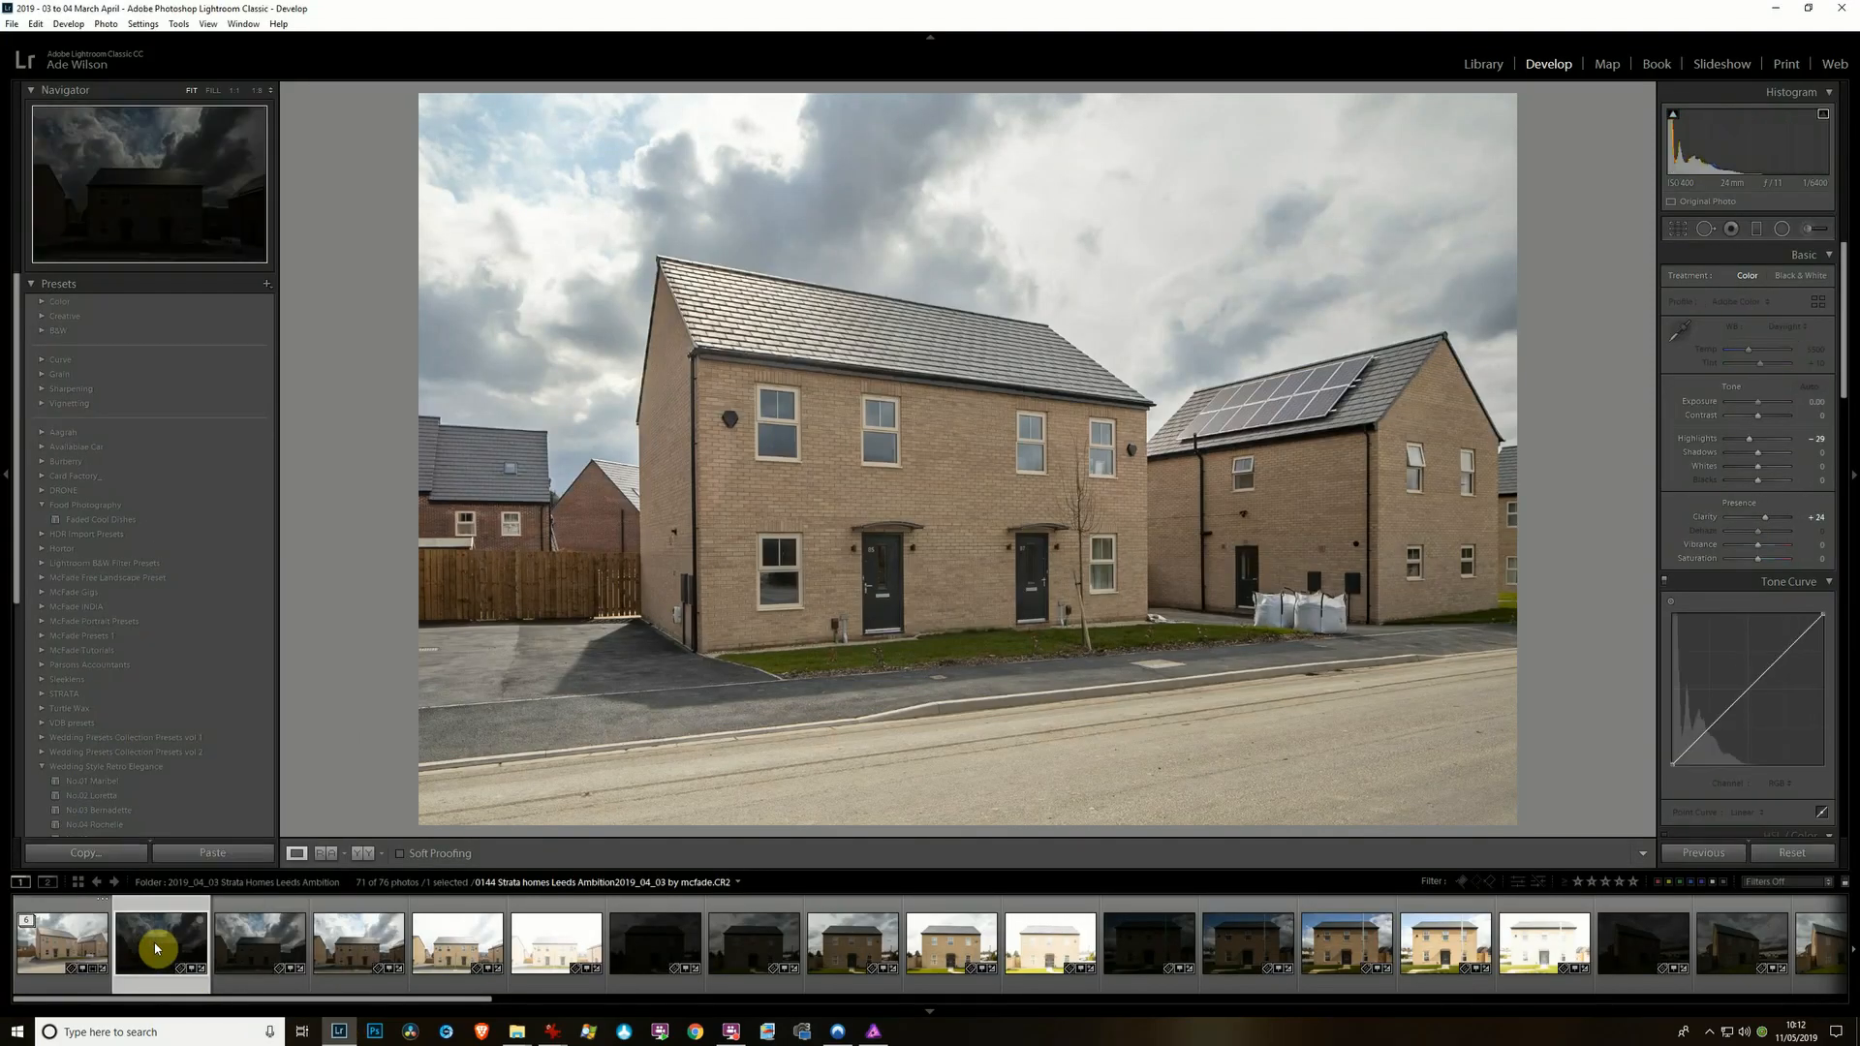
{"action": "right_click", "coordinate": [155, 947]}
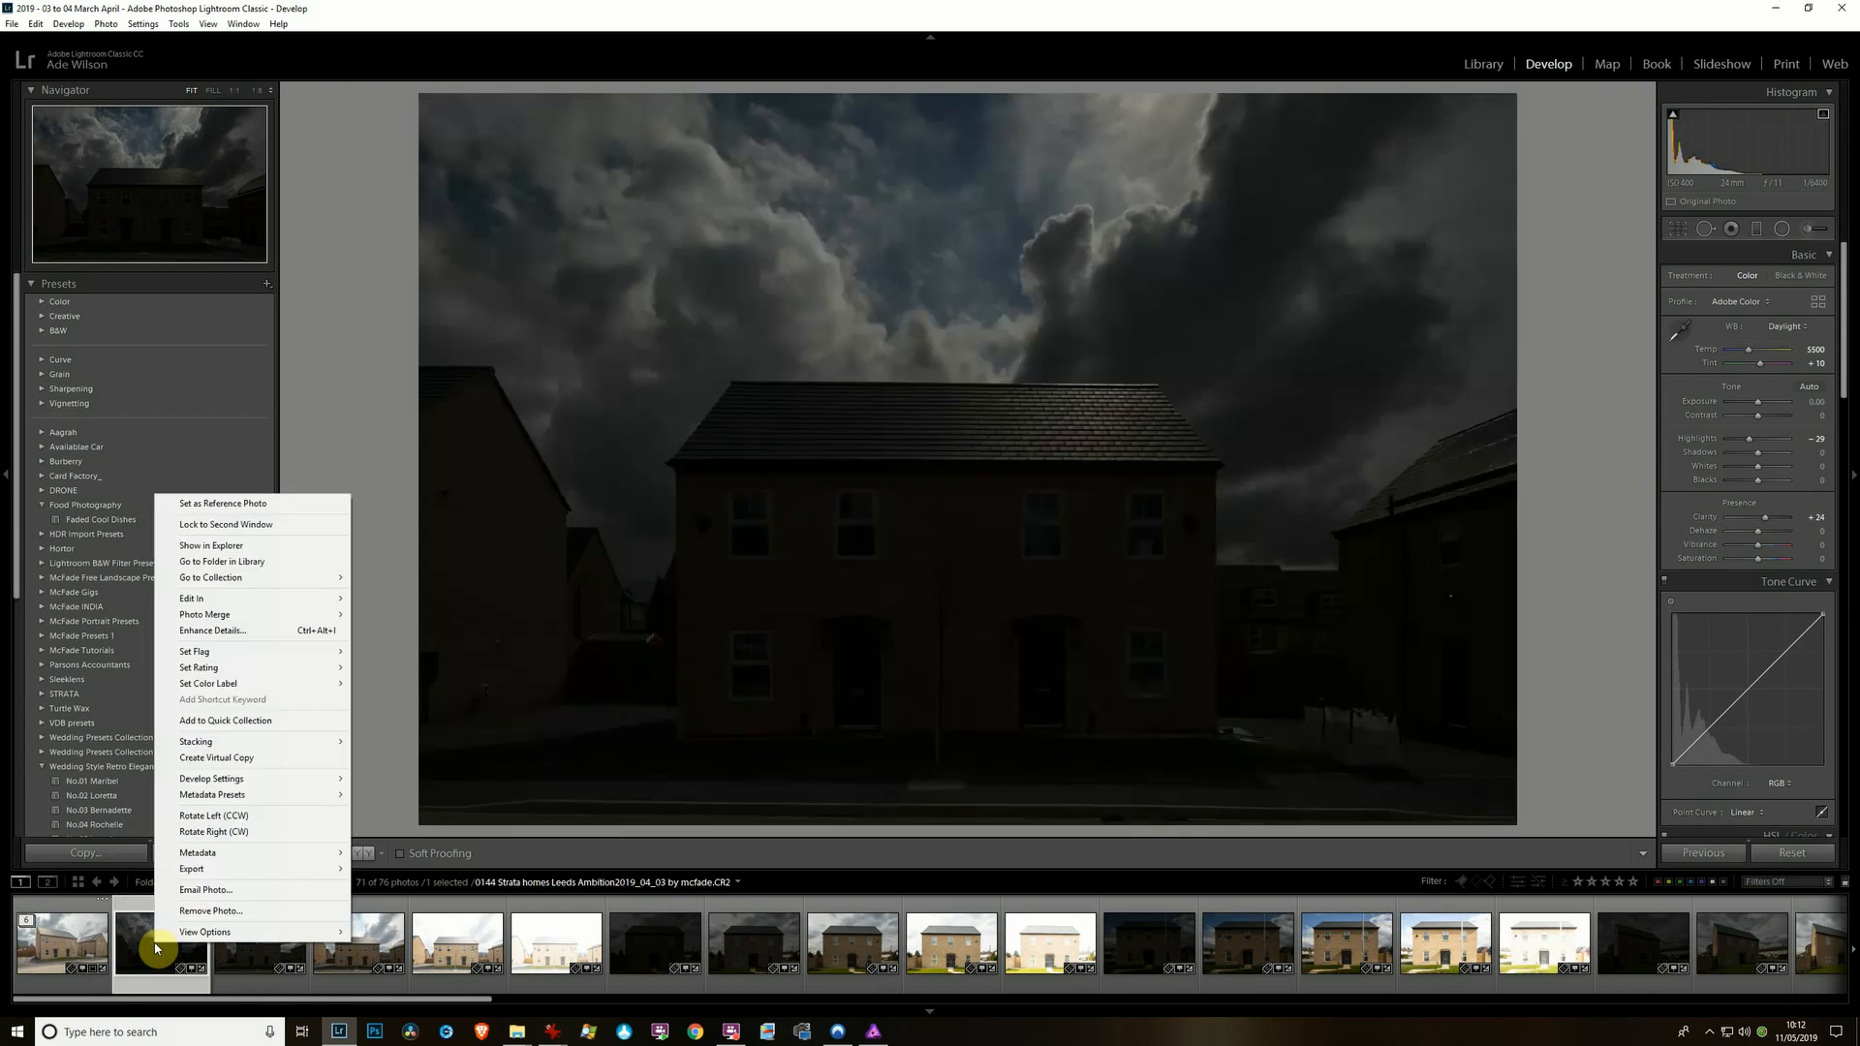
{"action": "left_click", "coordinate": [278, 545]}
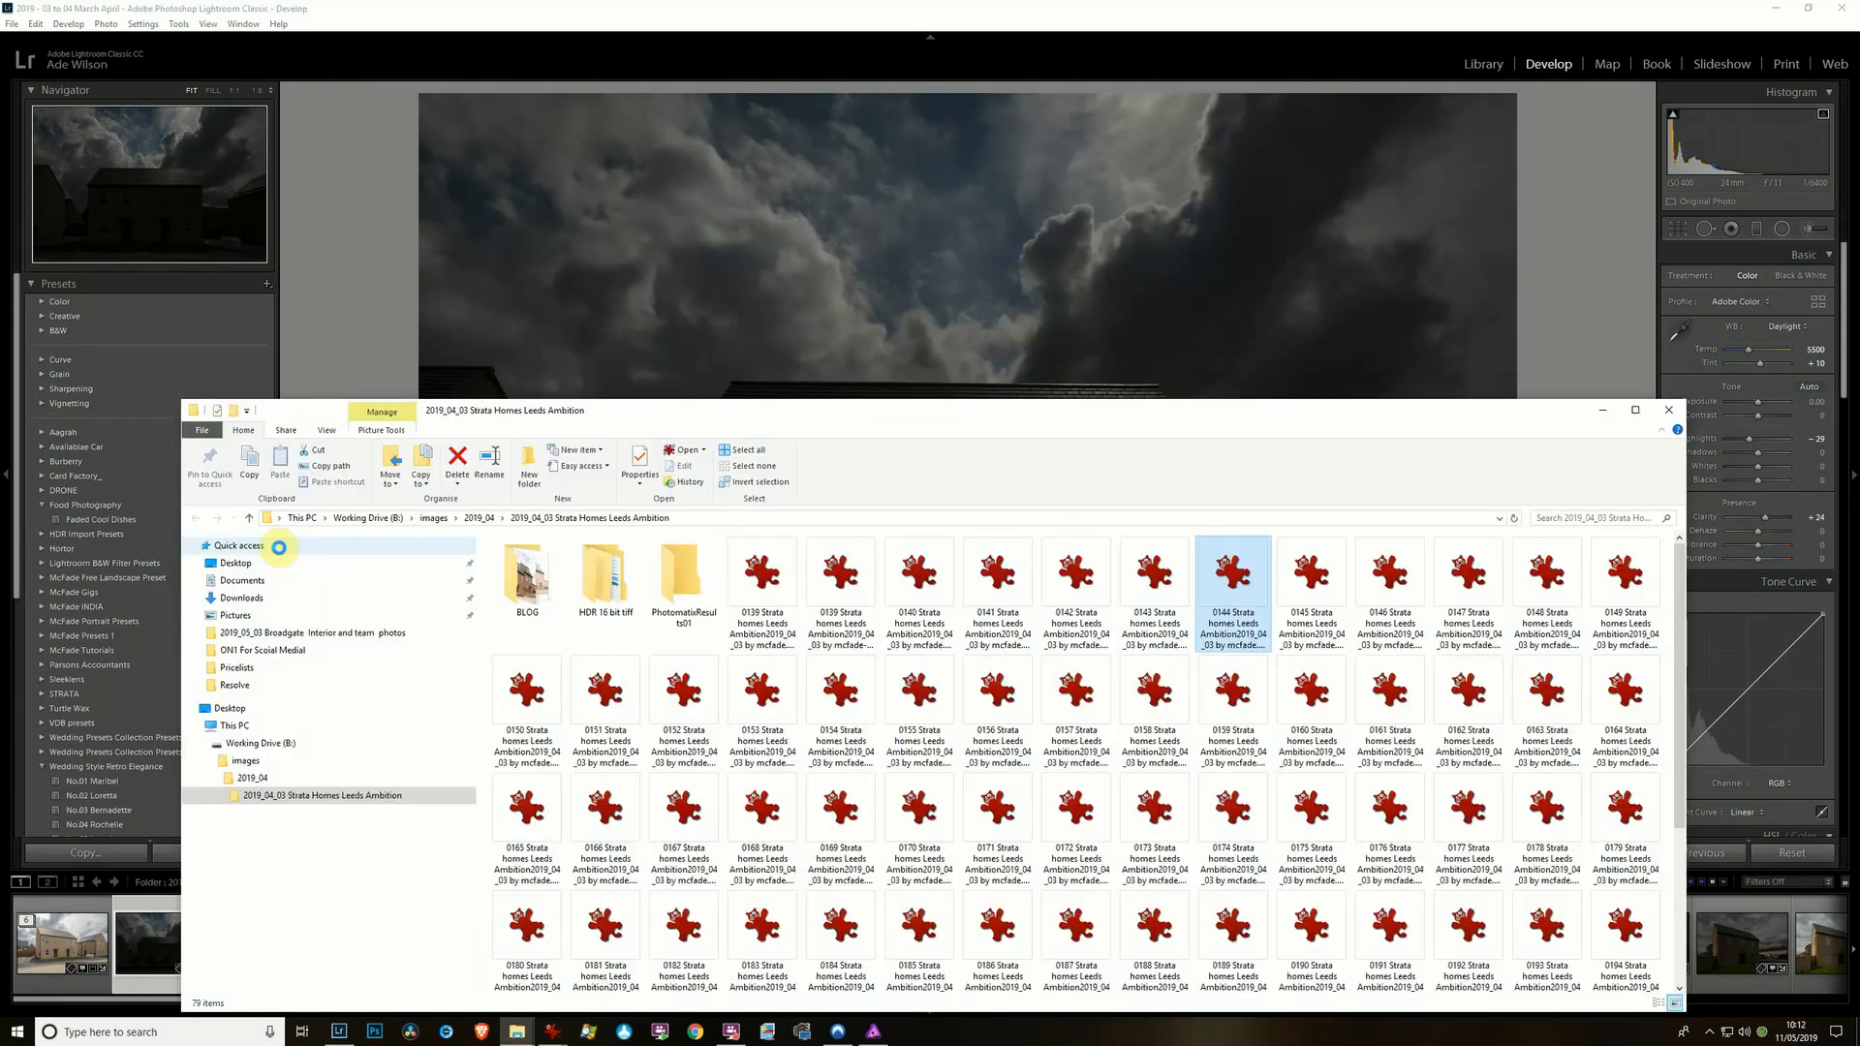
{"action": "left_click", "coordinate": [852, 517]}
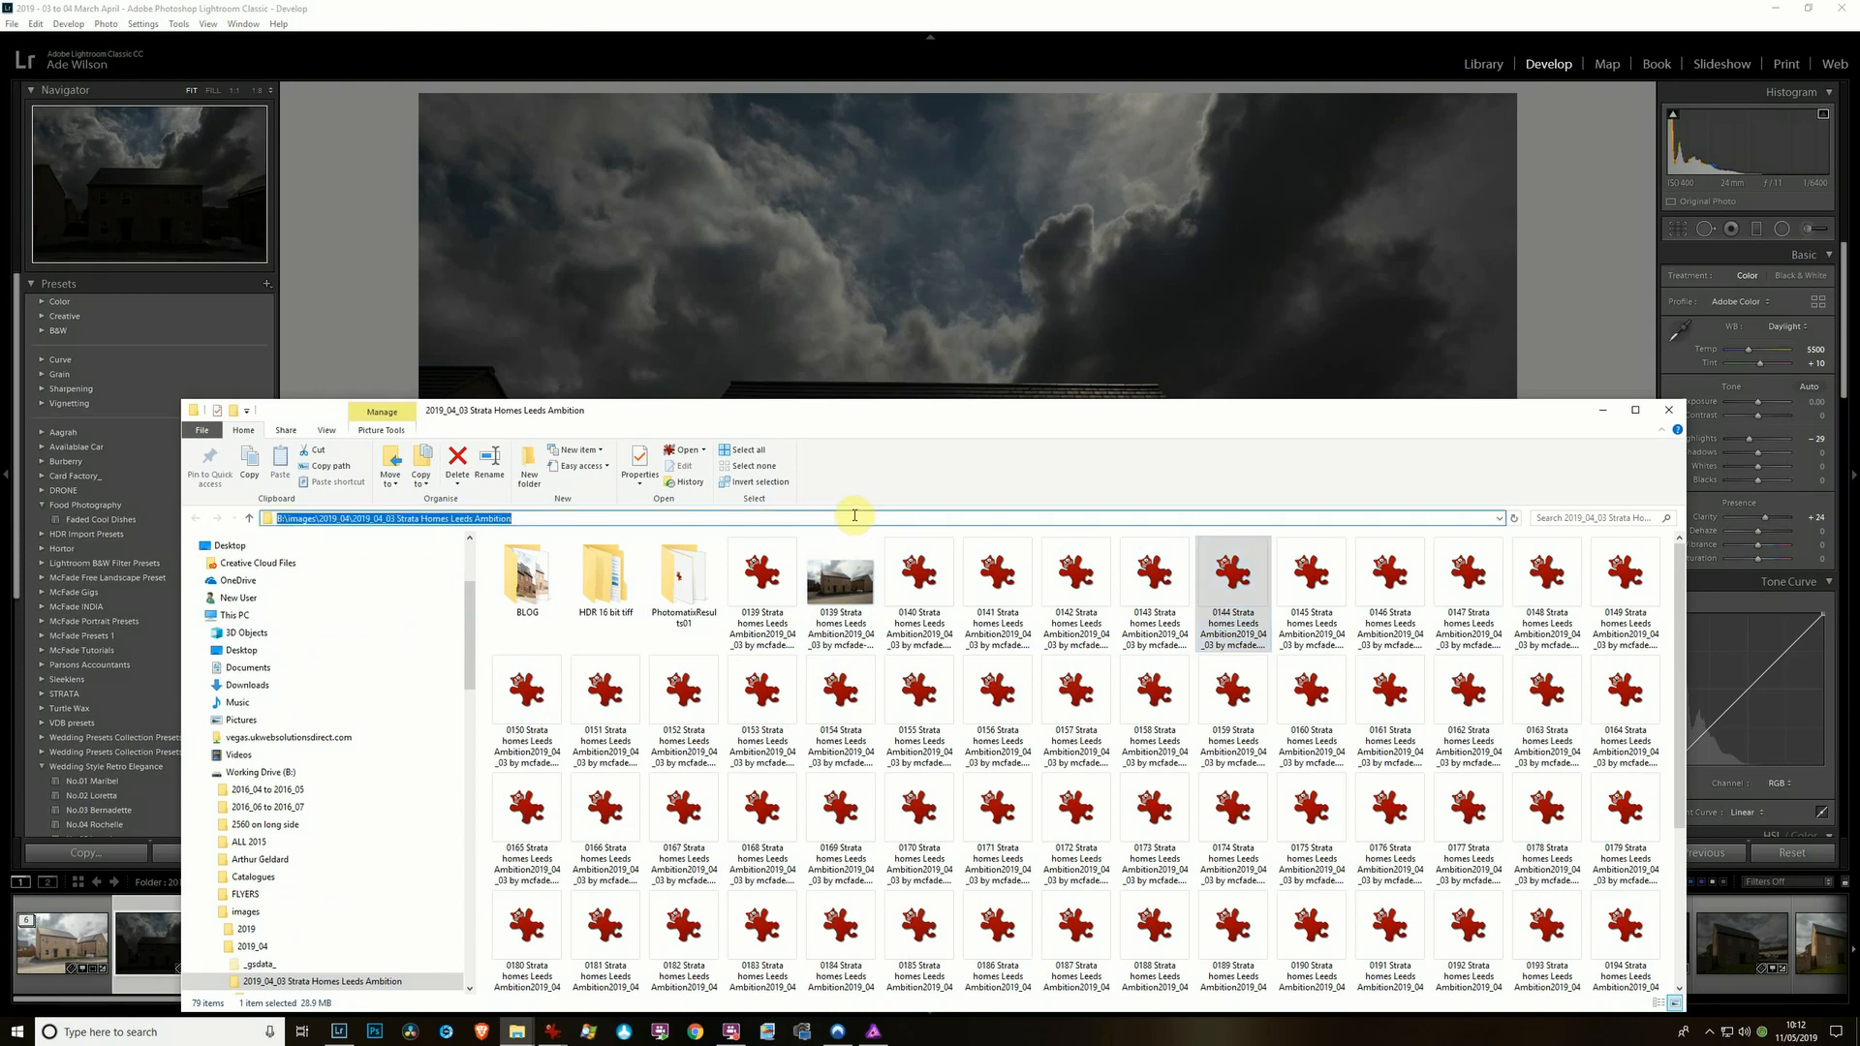
- Return to Affinity Photo's HDR merge and browse to the 2019_04_03 Strata Homes Leeds Ambition folder to add images
{"action": "key", "text": "alt+Tab"}
{"action": "key", "text": "alt+Tab"}
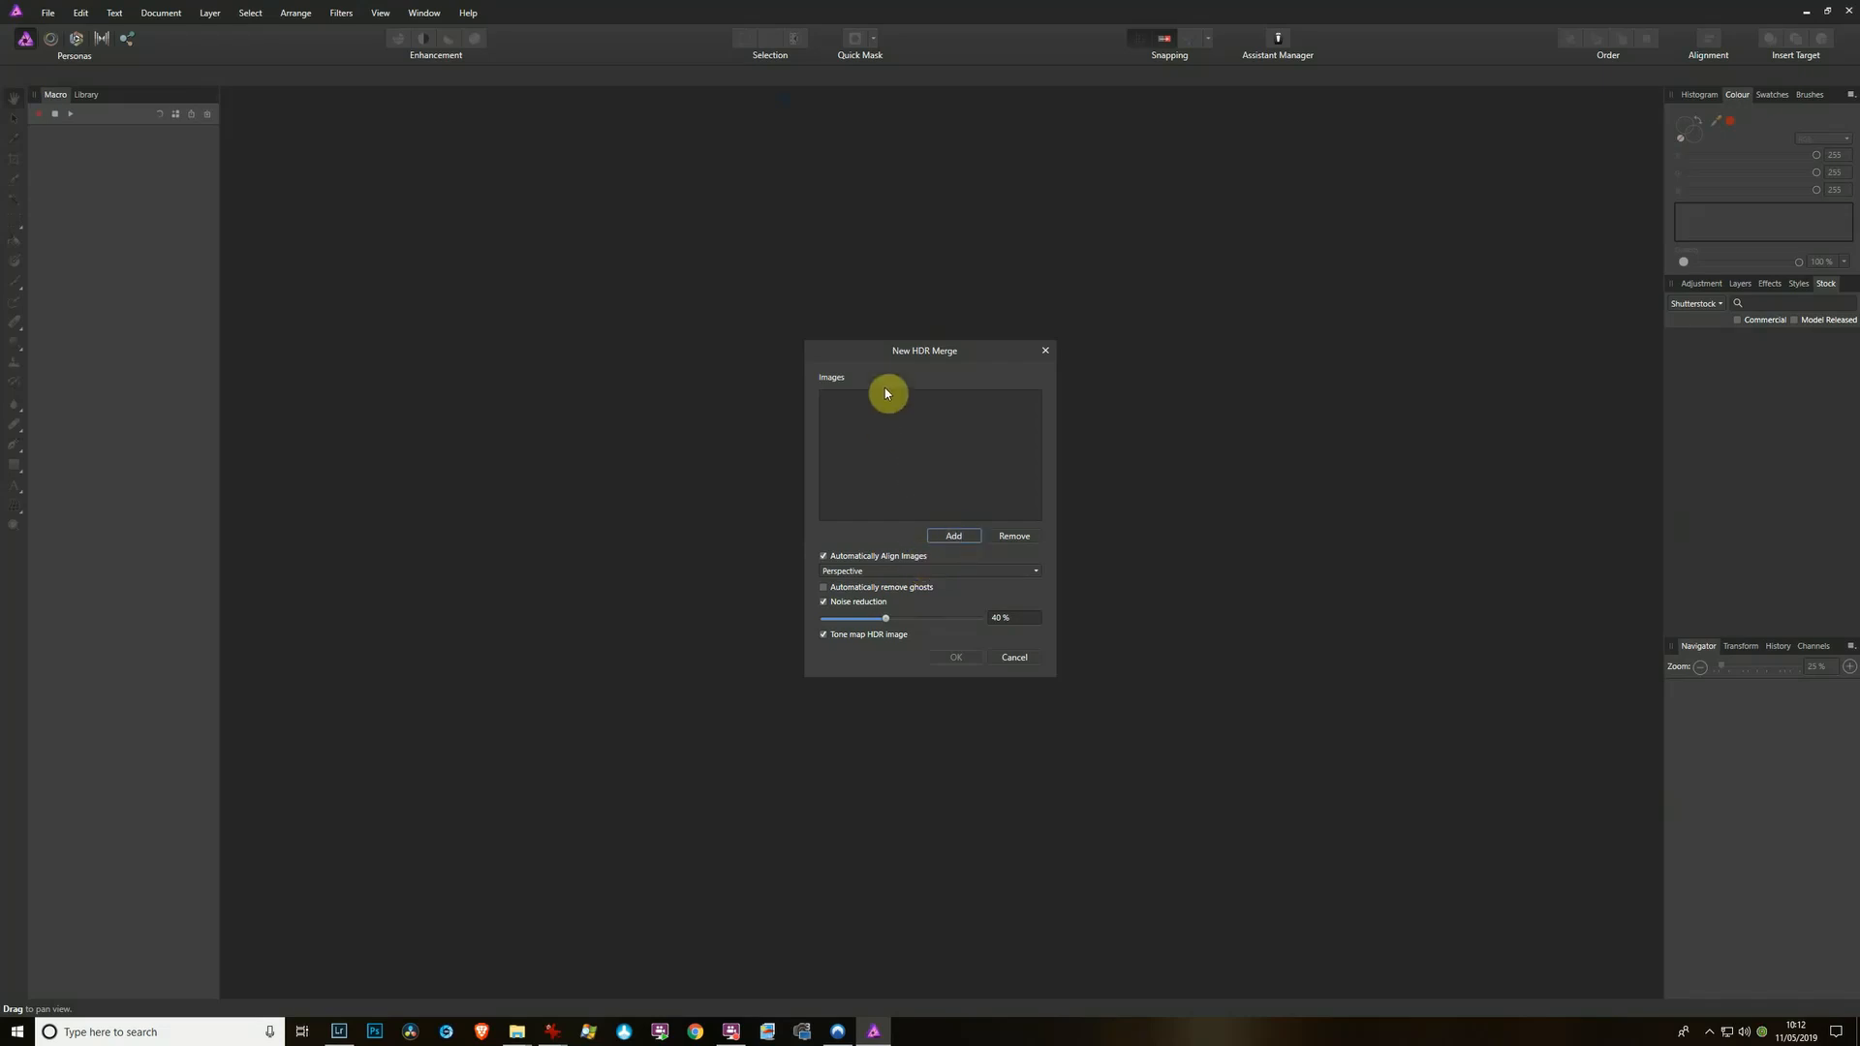
{"action": "left_click", "coordinate": [955, 537]}
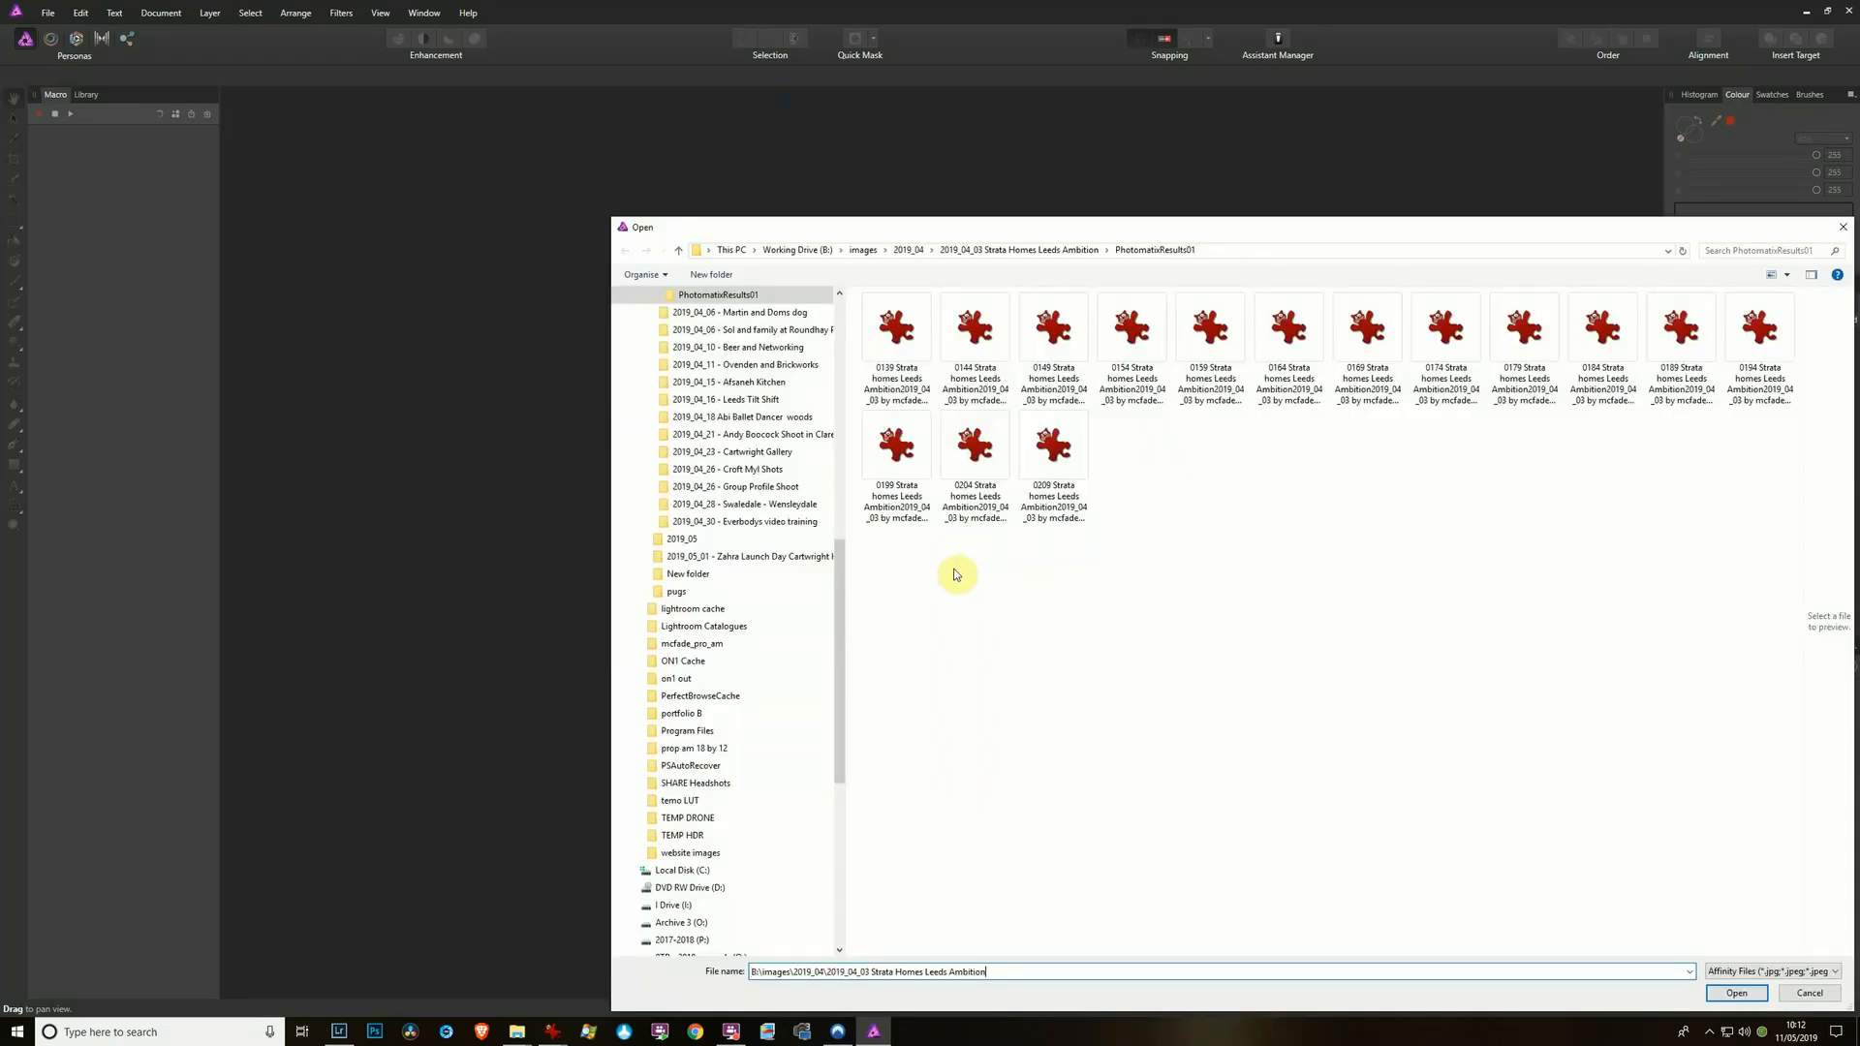
{"action": "key", "text": "alt+Tab"}
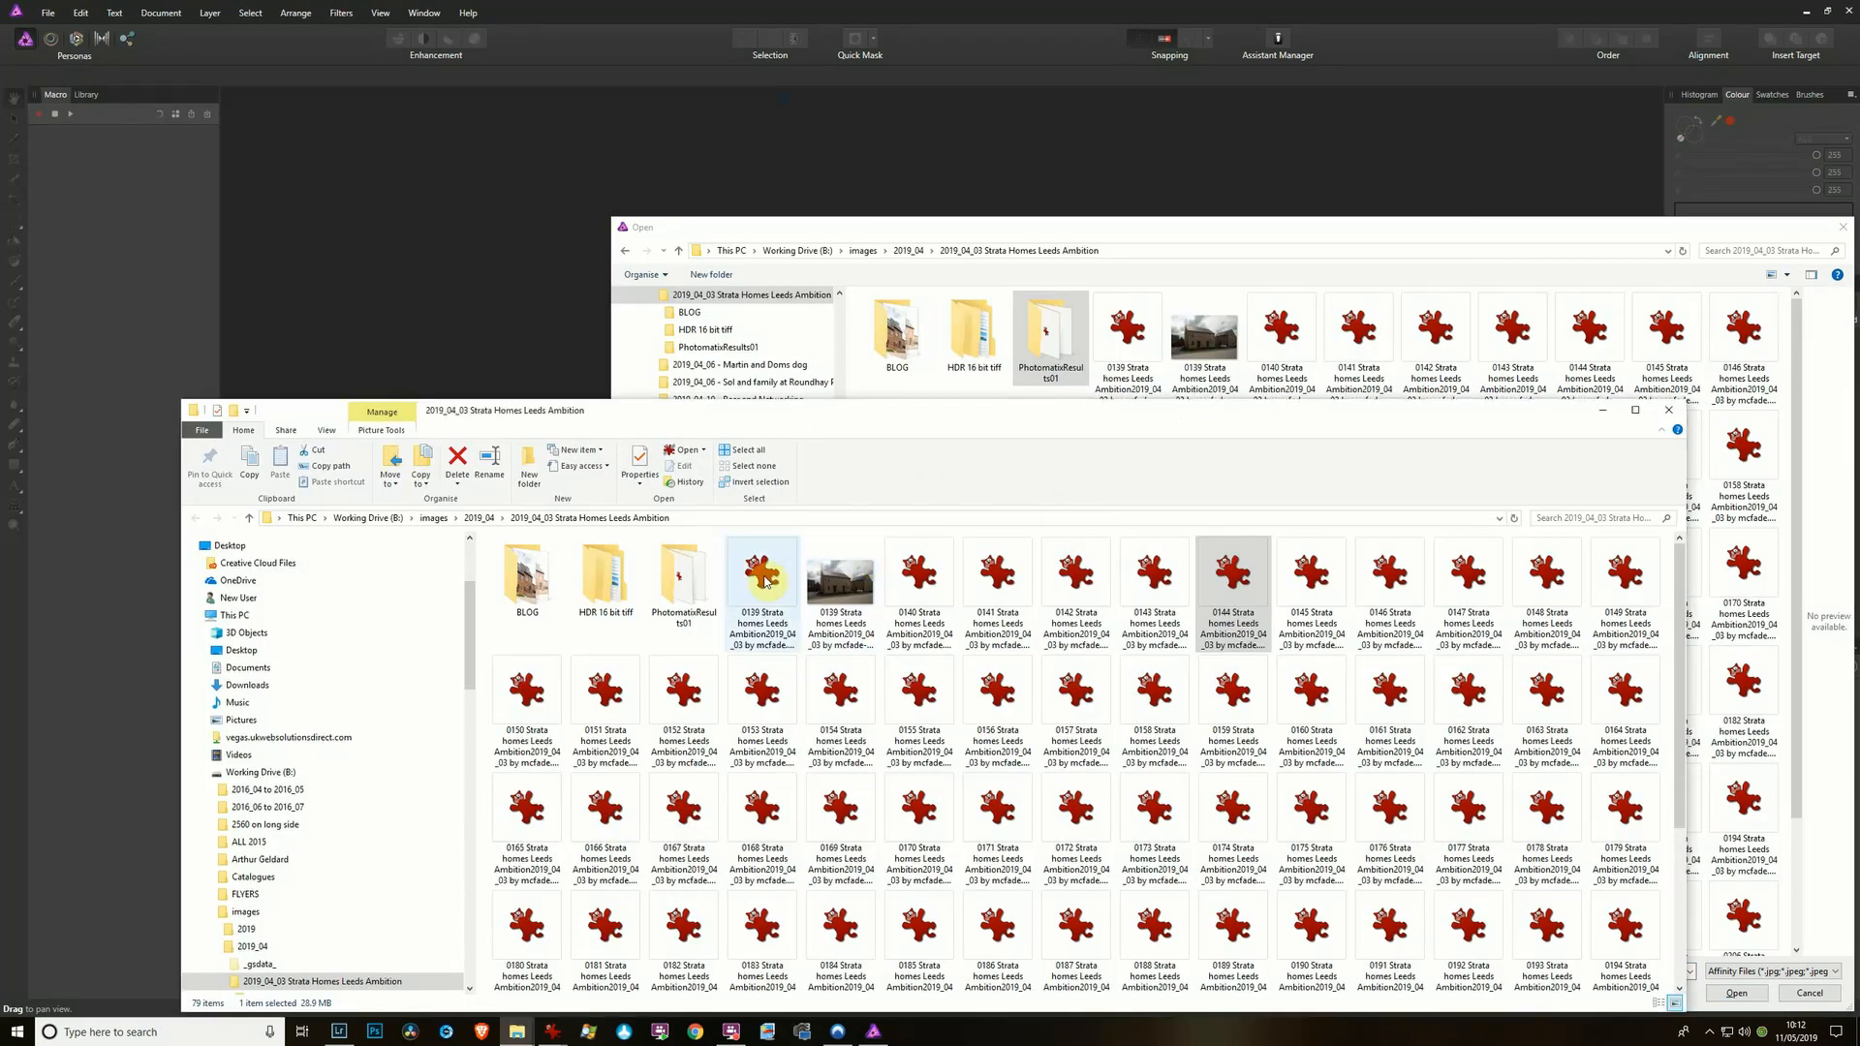
{"action": "left_click", "coordinate": [844, 584]}
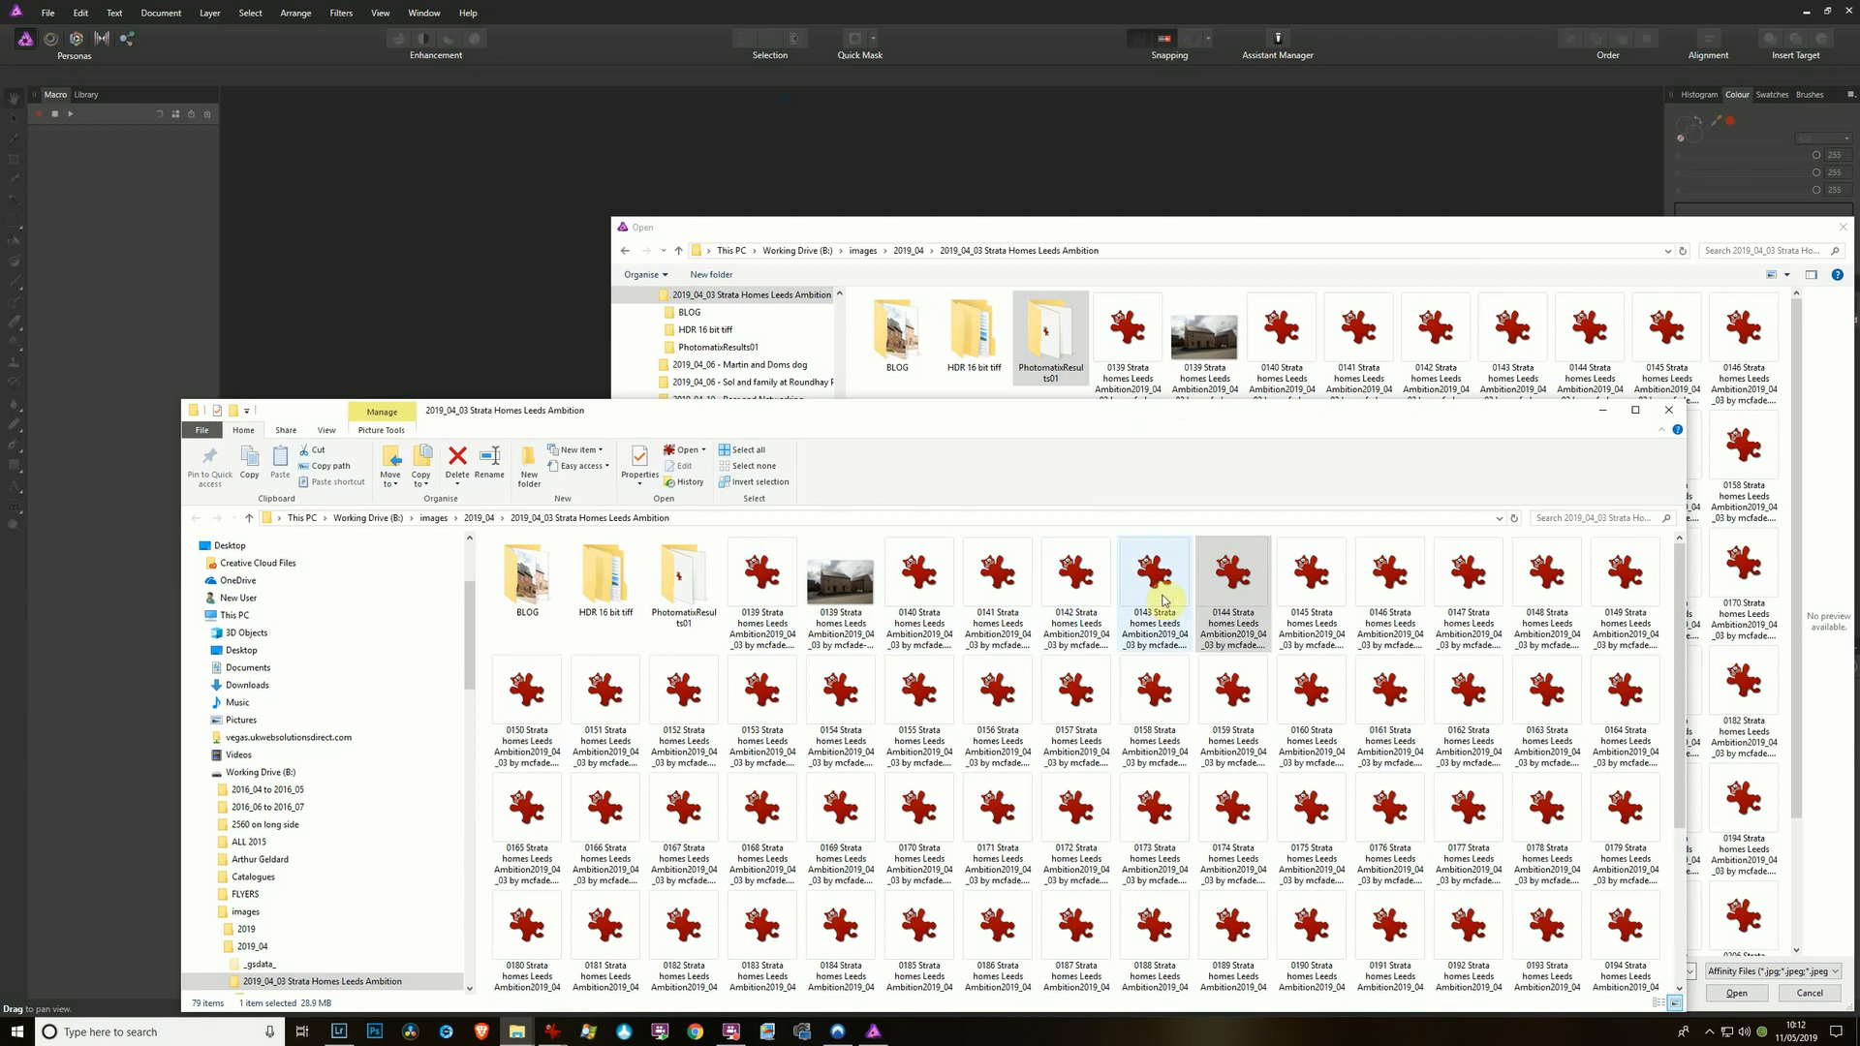
{"action": "key", "text": "alt+Tab"}
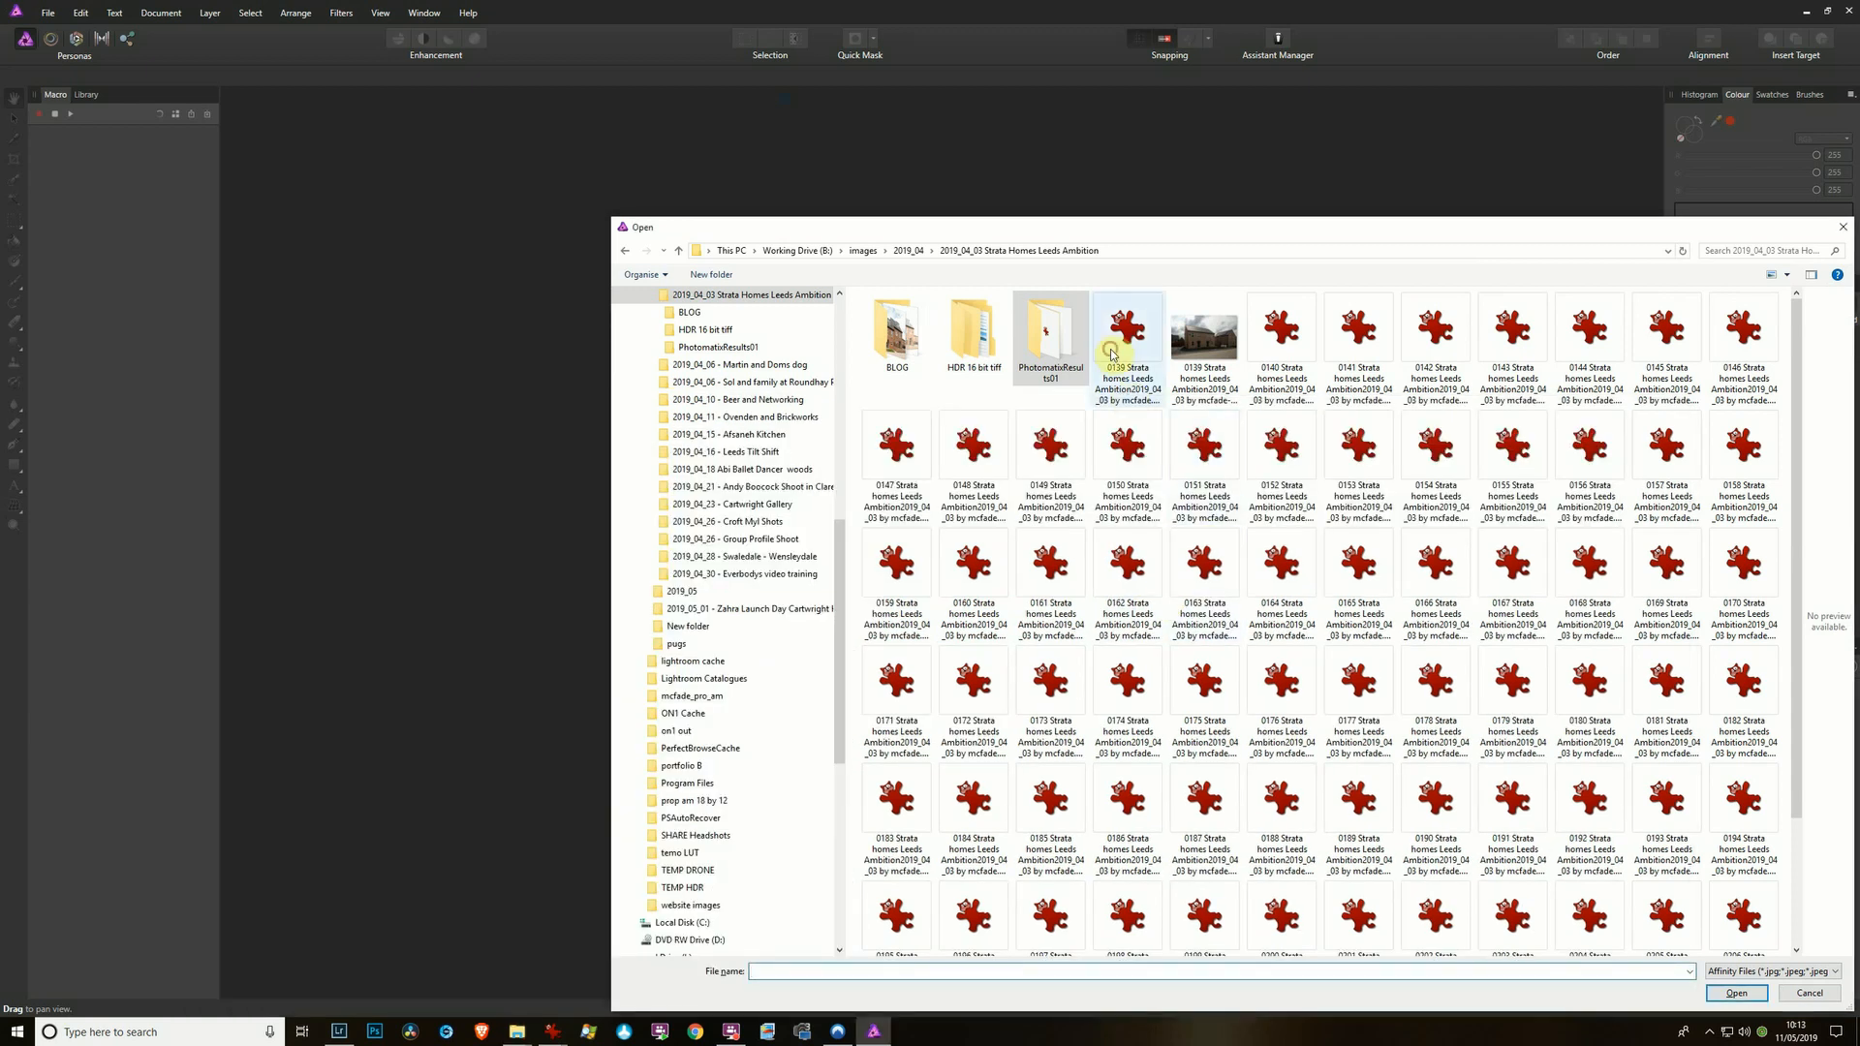
- Add the five CR2 exposures 0139 to 0143 to the HDR merge, leaving out the already merged 0139 image
{"action": "left_click", "coordinate": [1127, 339]}
{"action": "left_click", "coordinate": [1302, 336], "text": "ctrl"}
{"action": "left_click", "coordinate": [1359, 334], "text": "ctrl"}
{"action": "left_click", "coordinate": [1435, 334], "text": "ctrl"}
{"action": "left_click", "coordinate": [1513, 334], "text": "ctrl"}
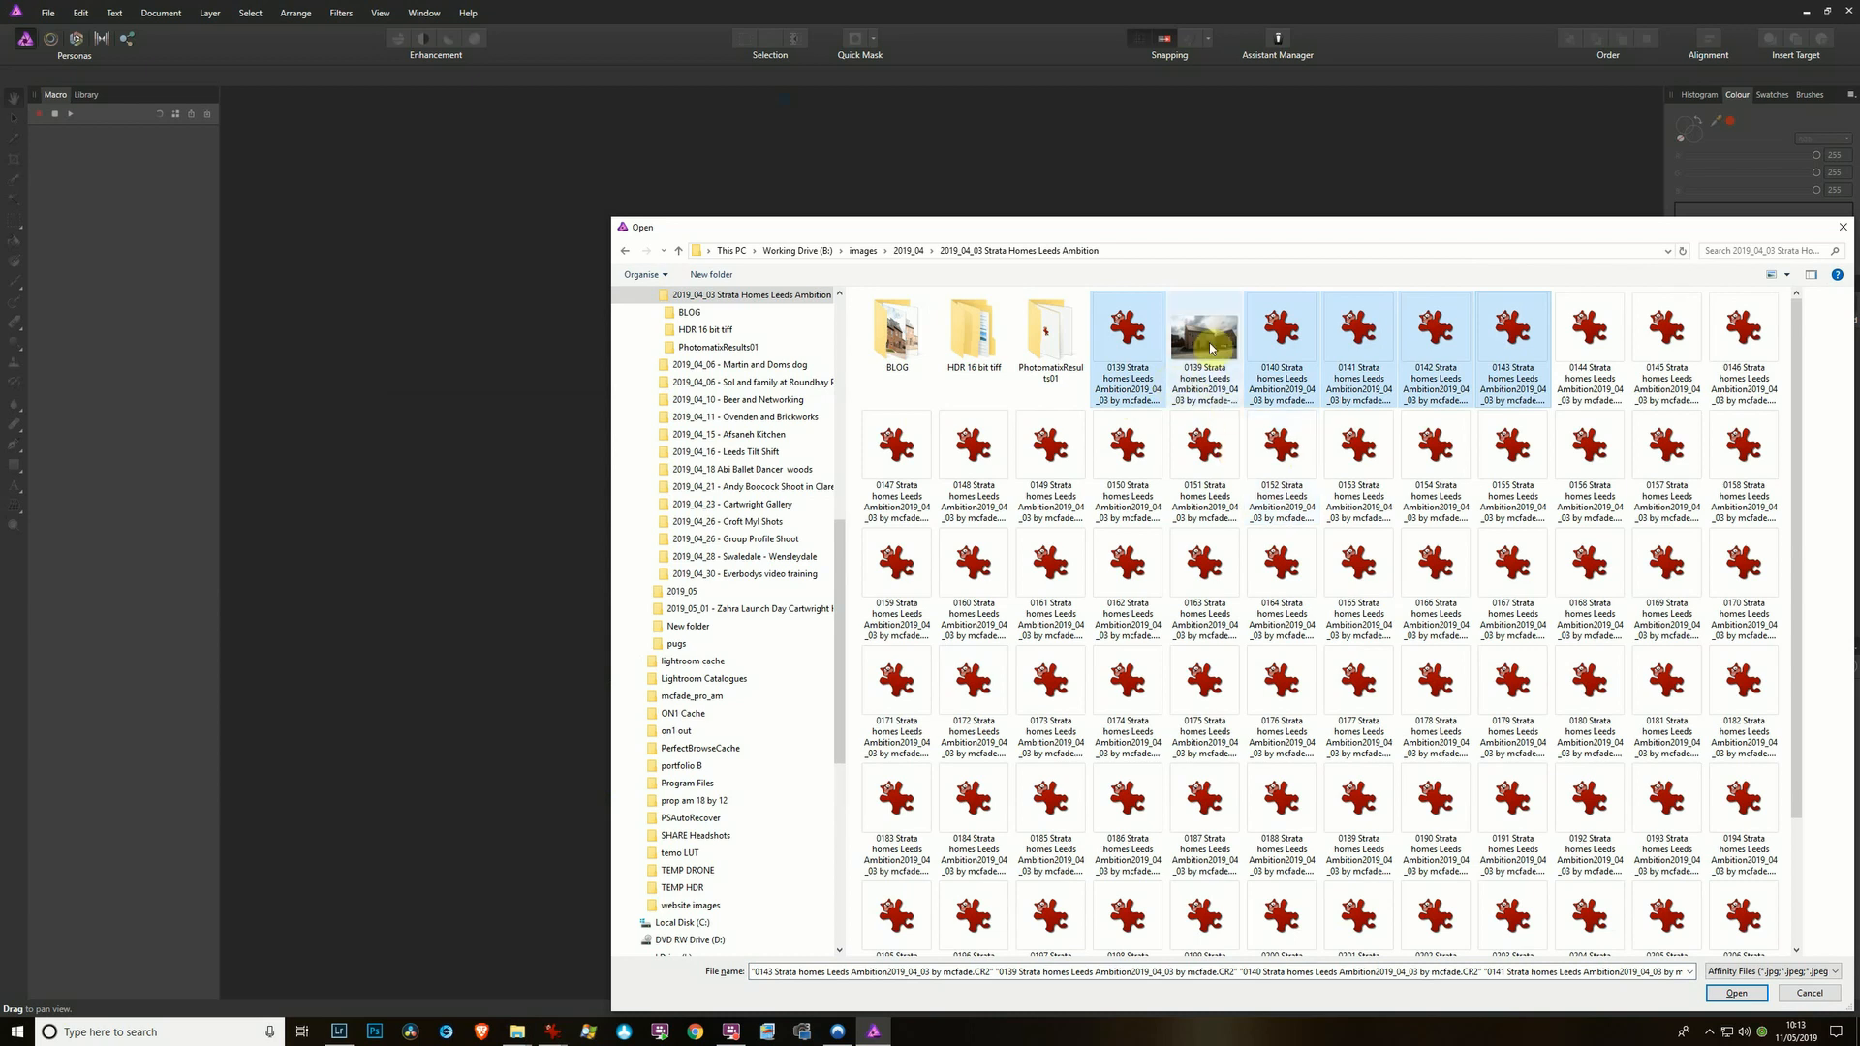
{"action": "left_click", "coordinate": [1735, 993]}
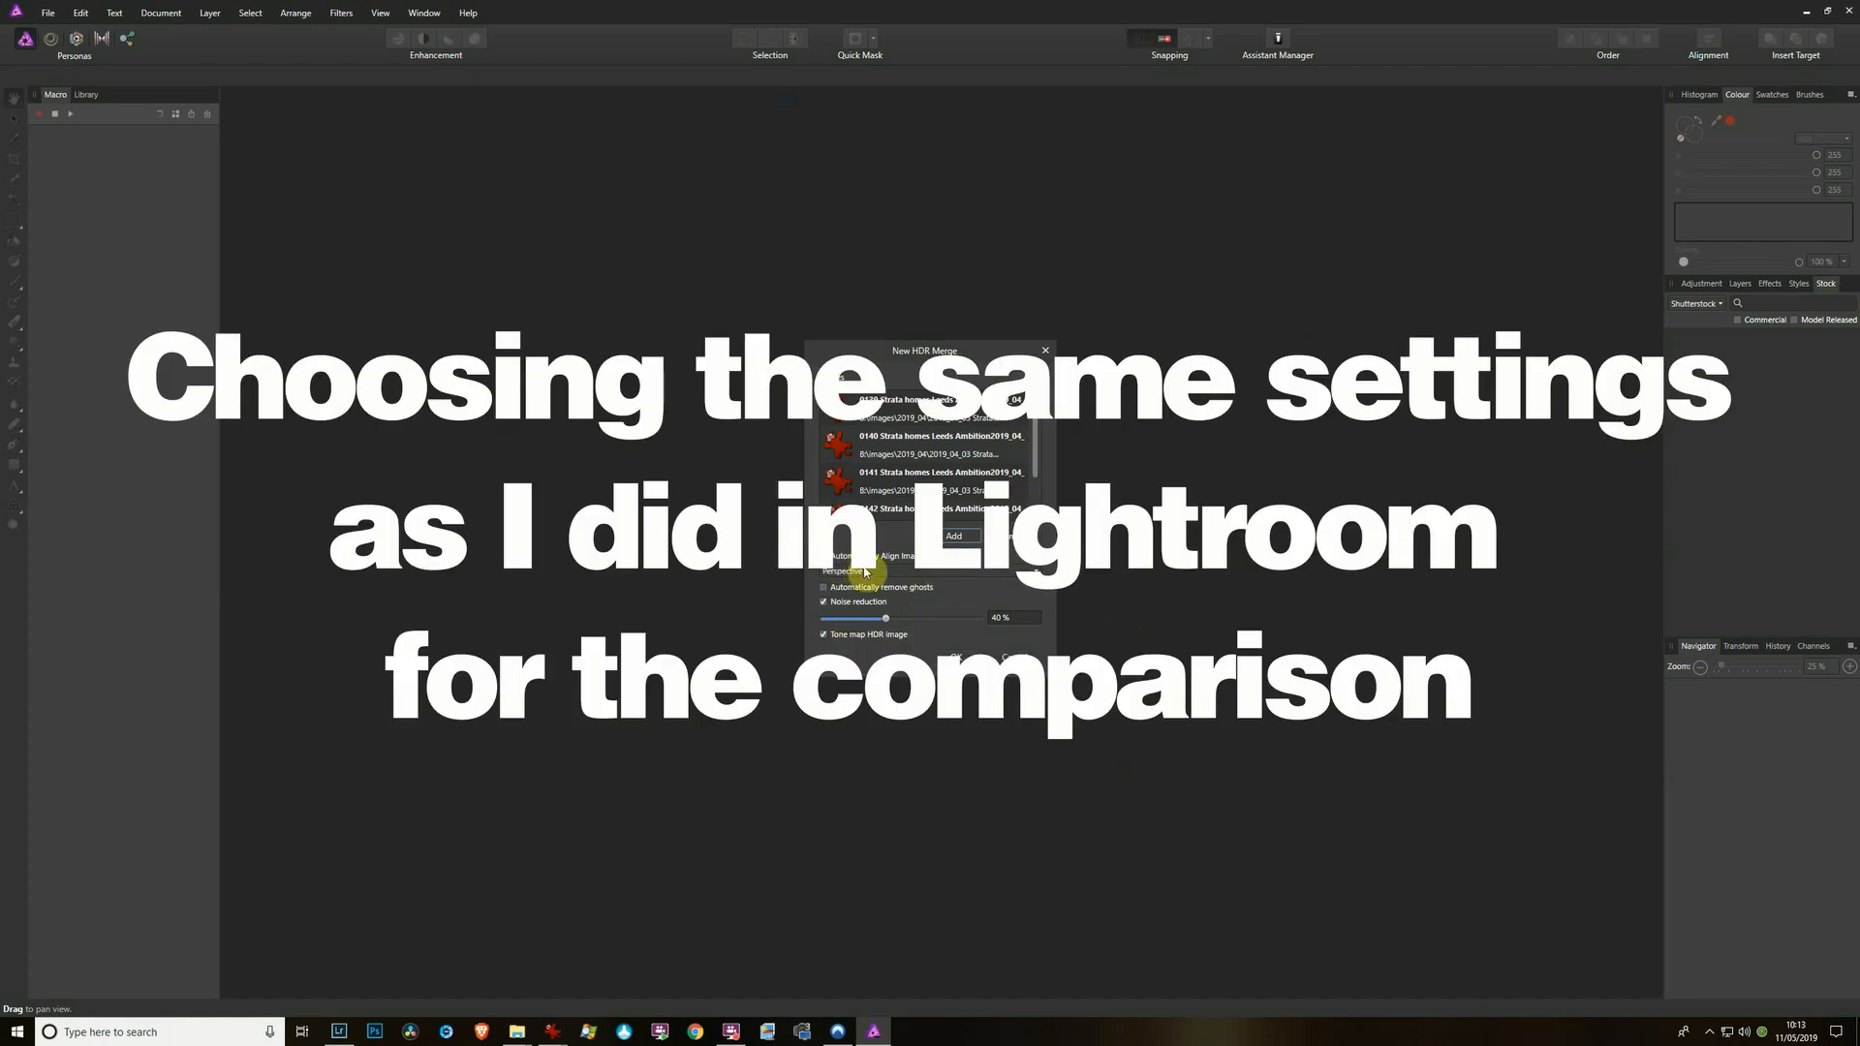
- Run the HDR merge with Perspective alignment and automatic ghost removal, keeping 40% noise reduction and tone mapping
{"action": "left_click", "coordinate": [868, 571]}
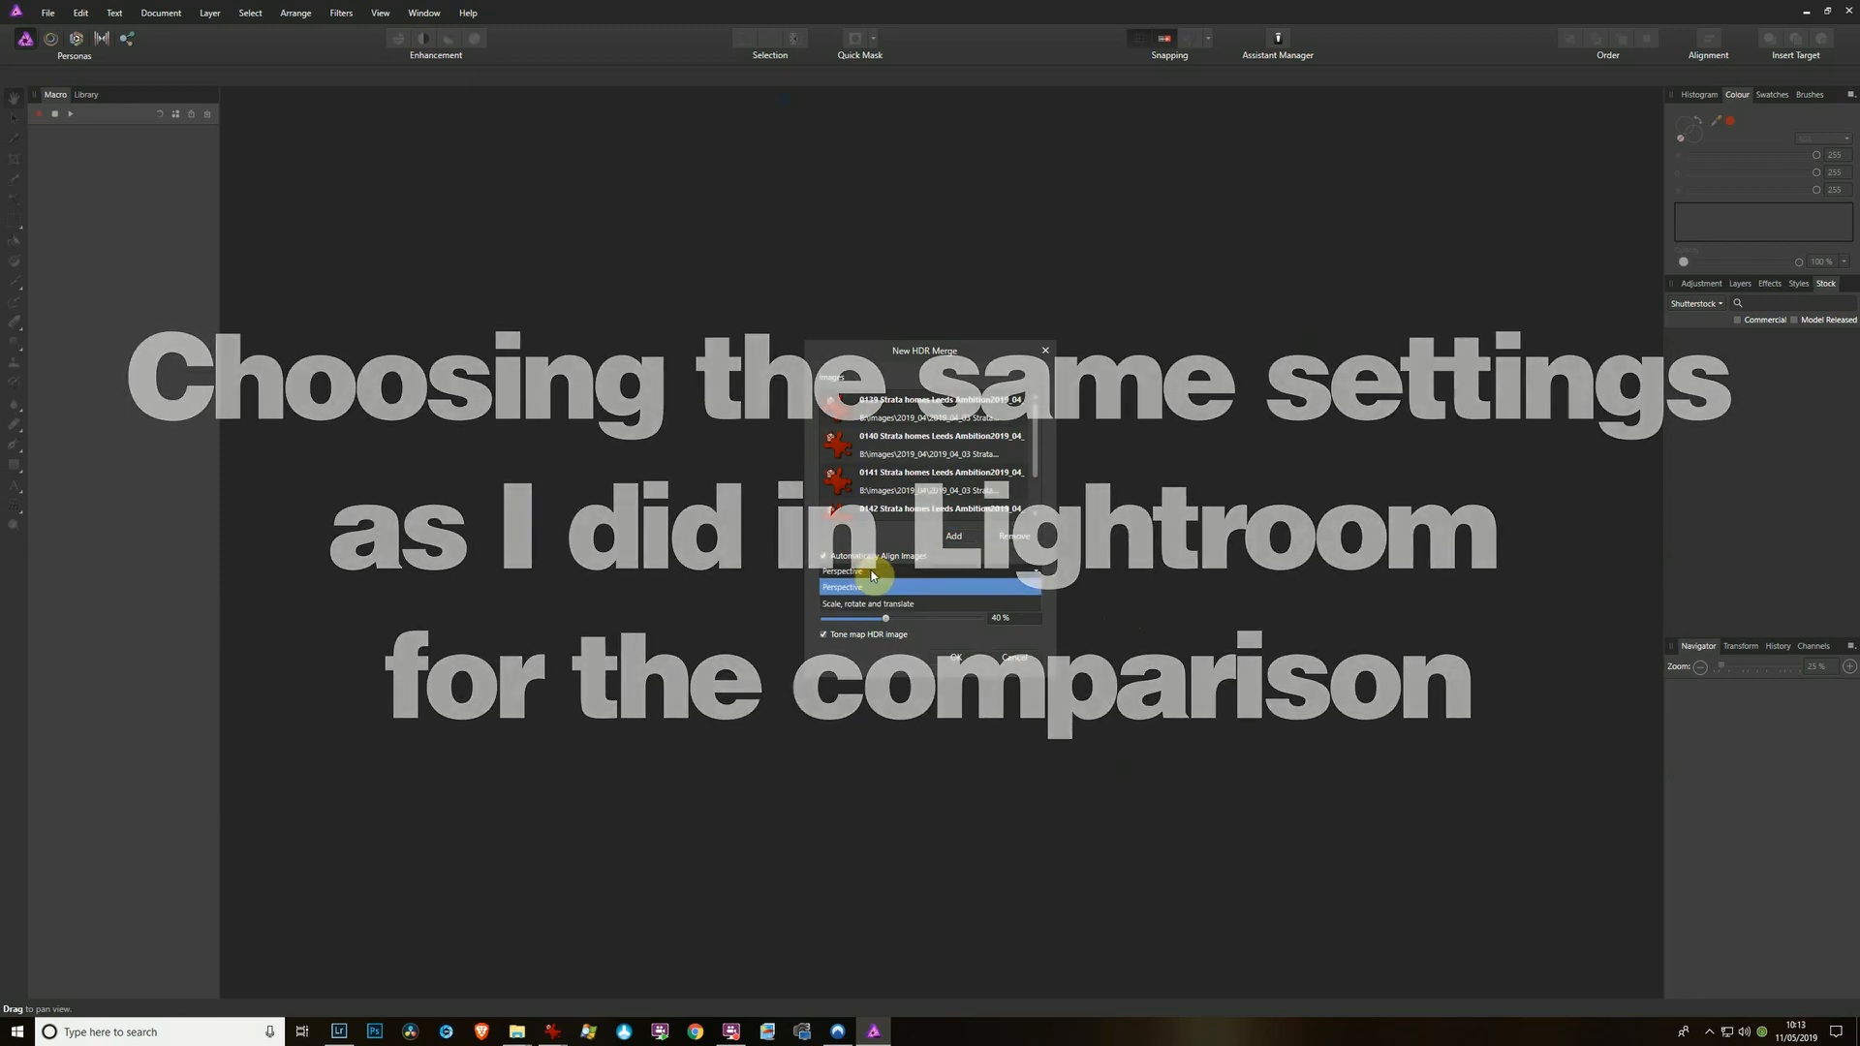
{"action": "left_click", "coordinate": [875, 586]}
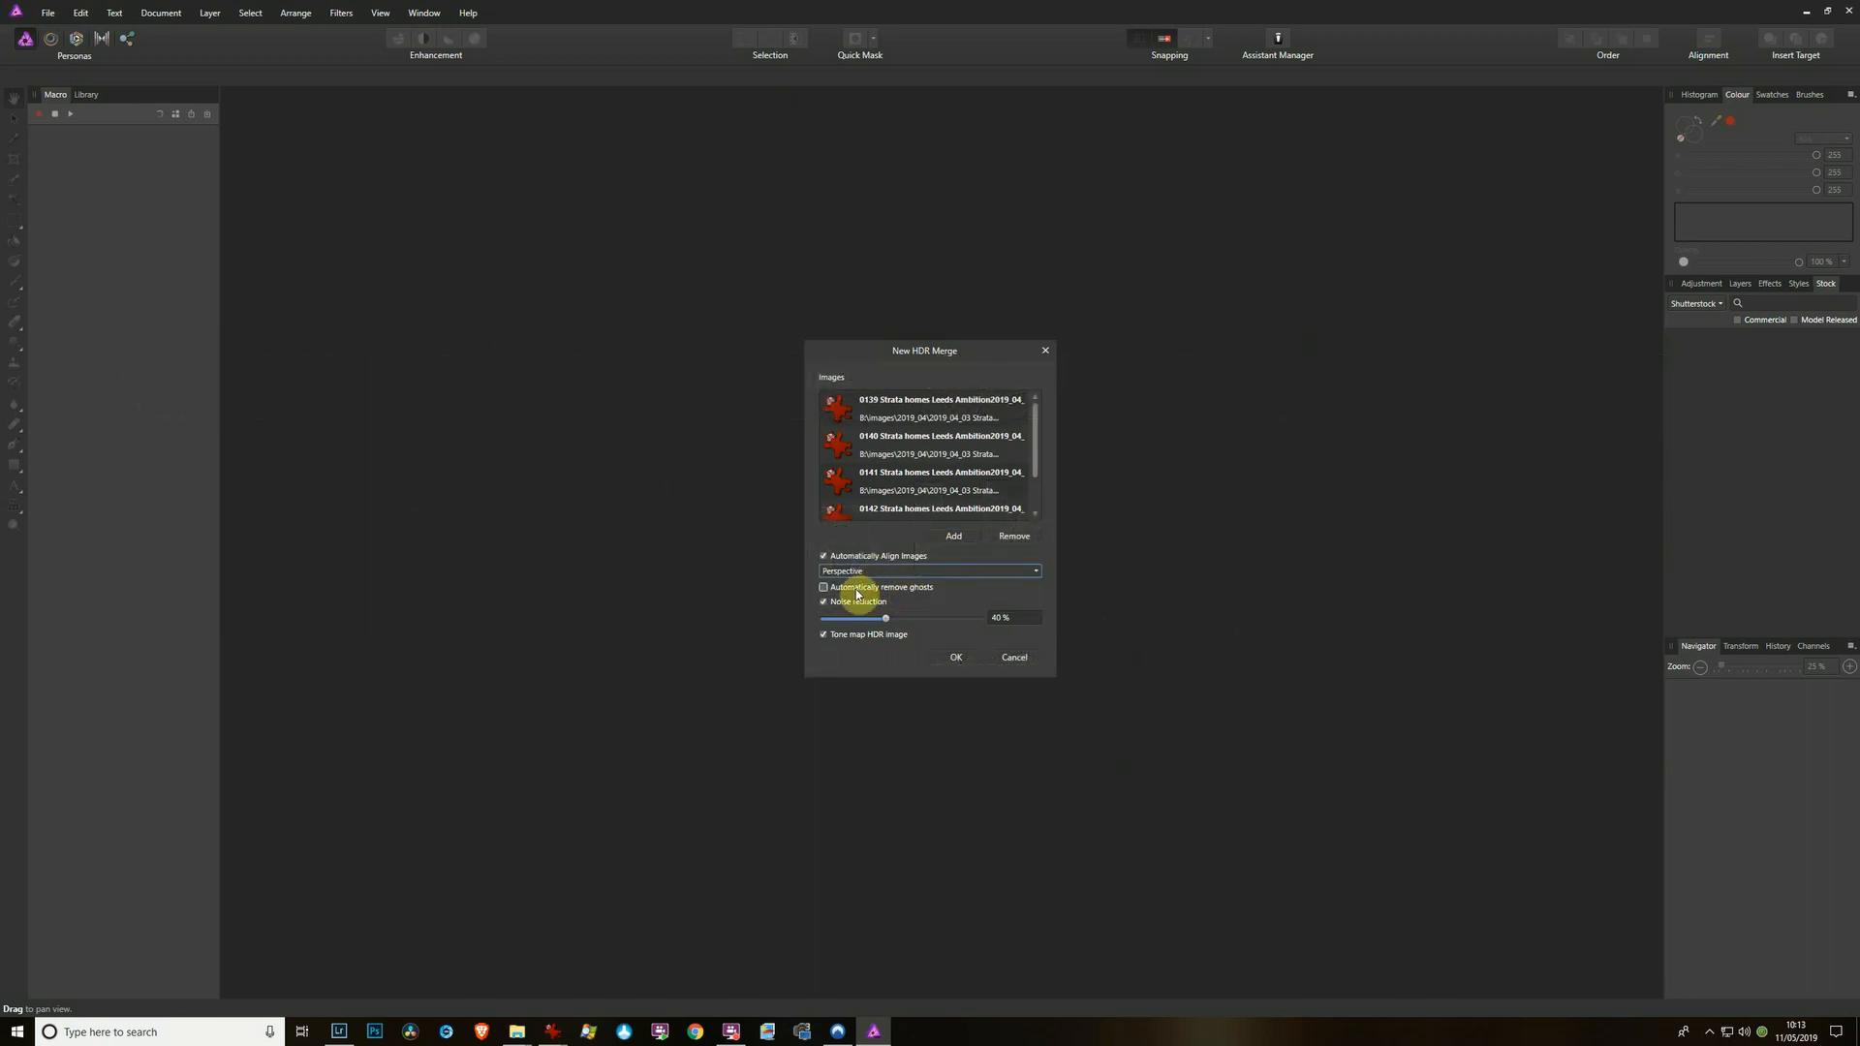
{"action": "left_click", "coordinate": [825, 588]}
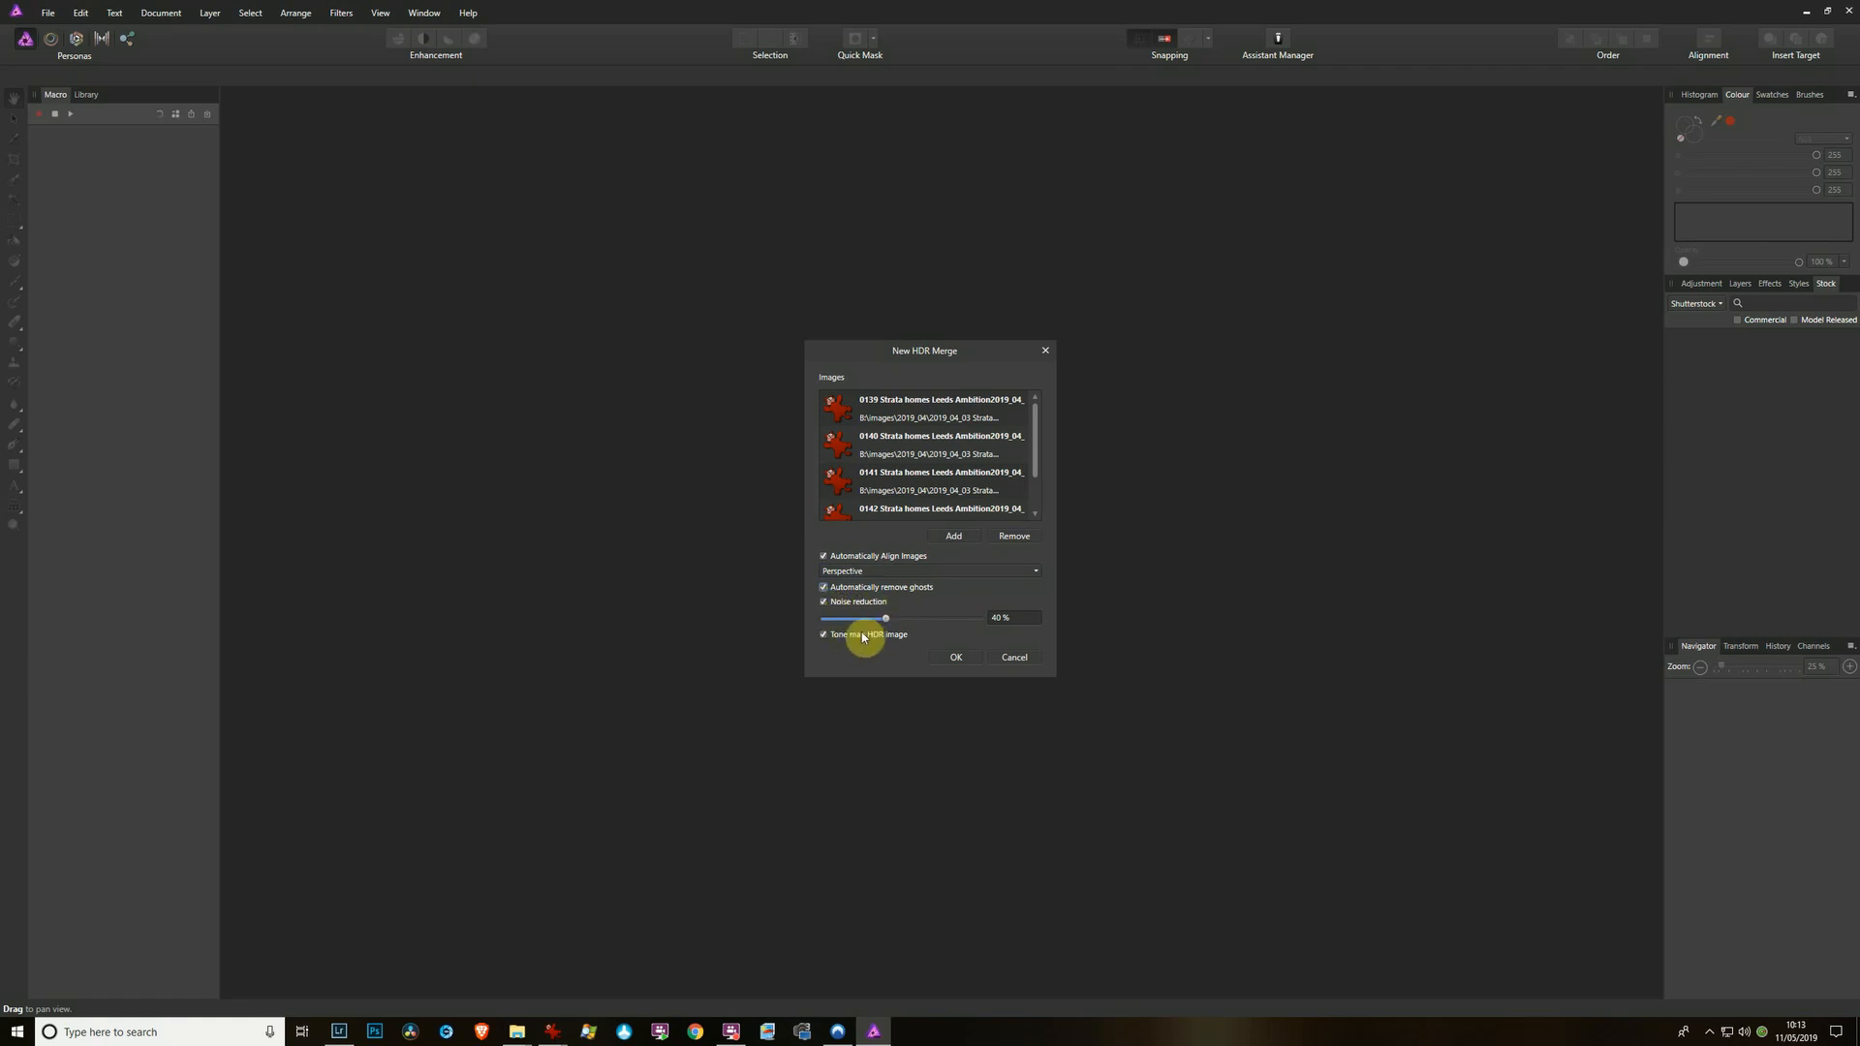
{"action": "left_click", "coordinate": [957, 658]}
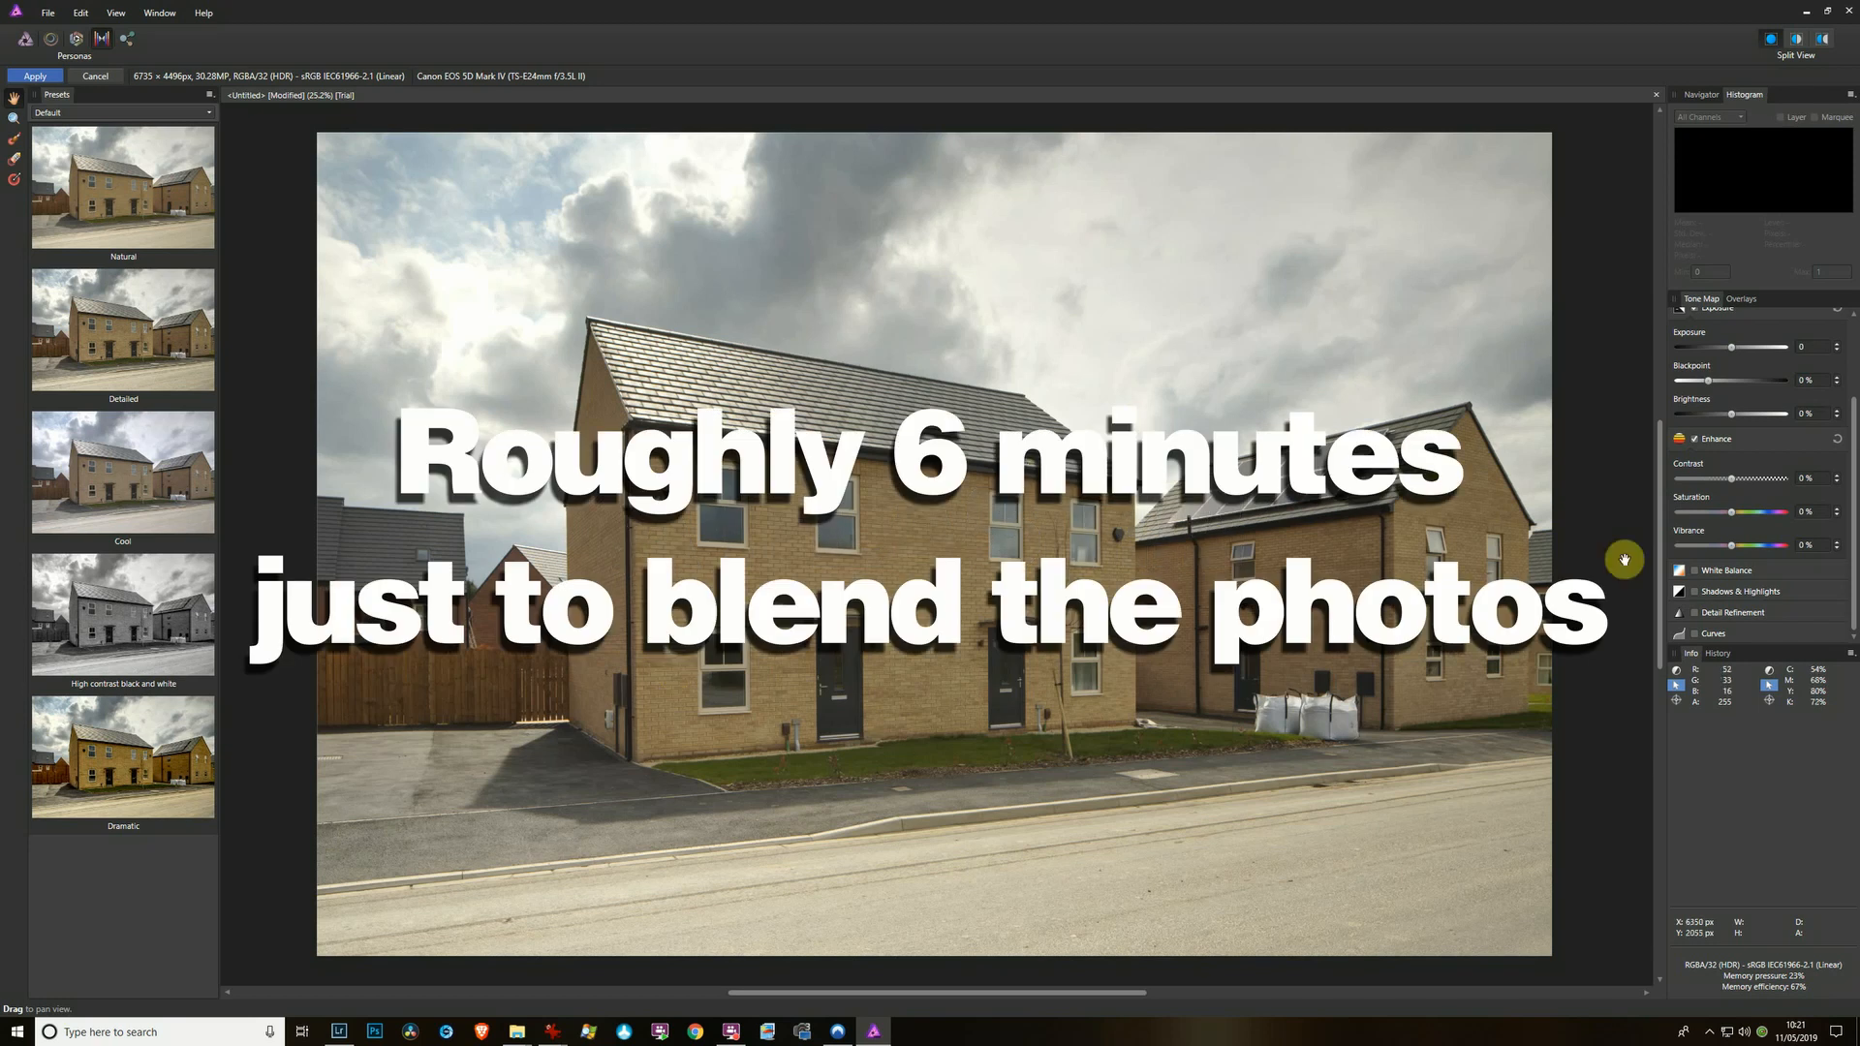
- Set the tone map's Local Contrast to 31% and Brightness to -16%
{"action": "scroll", "coordinate": [1740, 542], "scroll_direction": "up", "scroll_amount": 3}
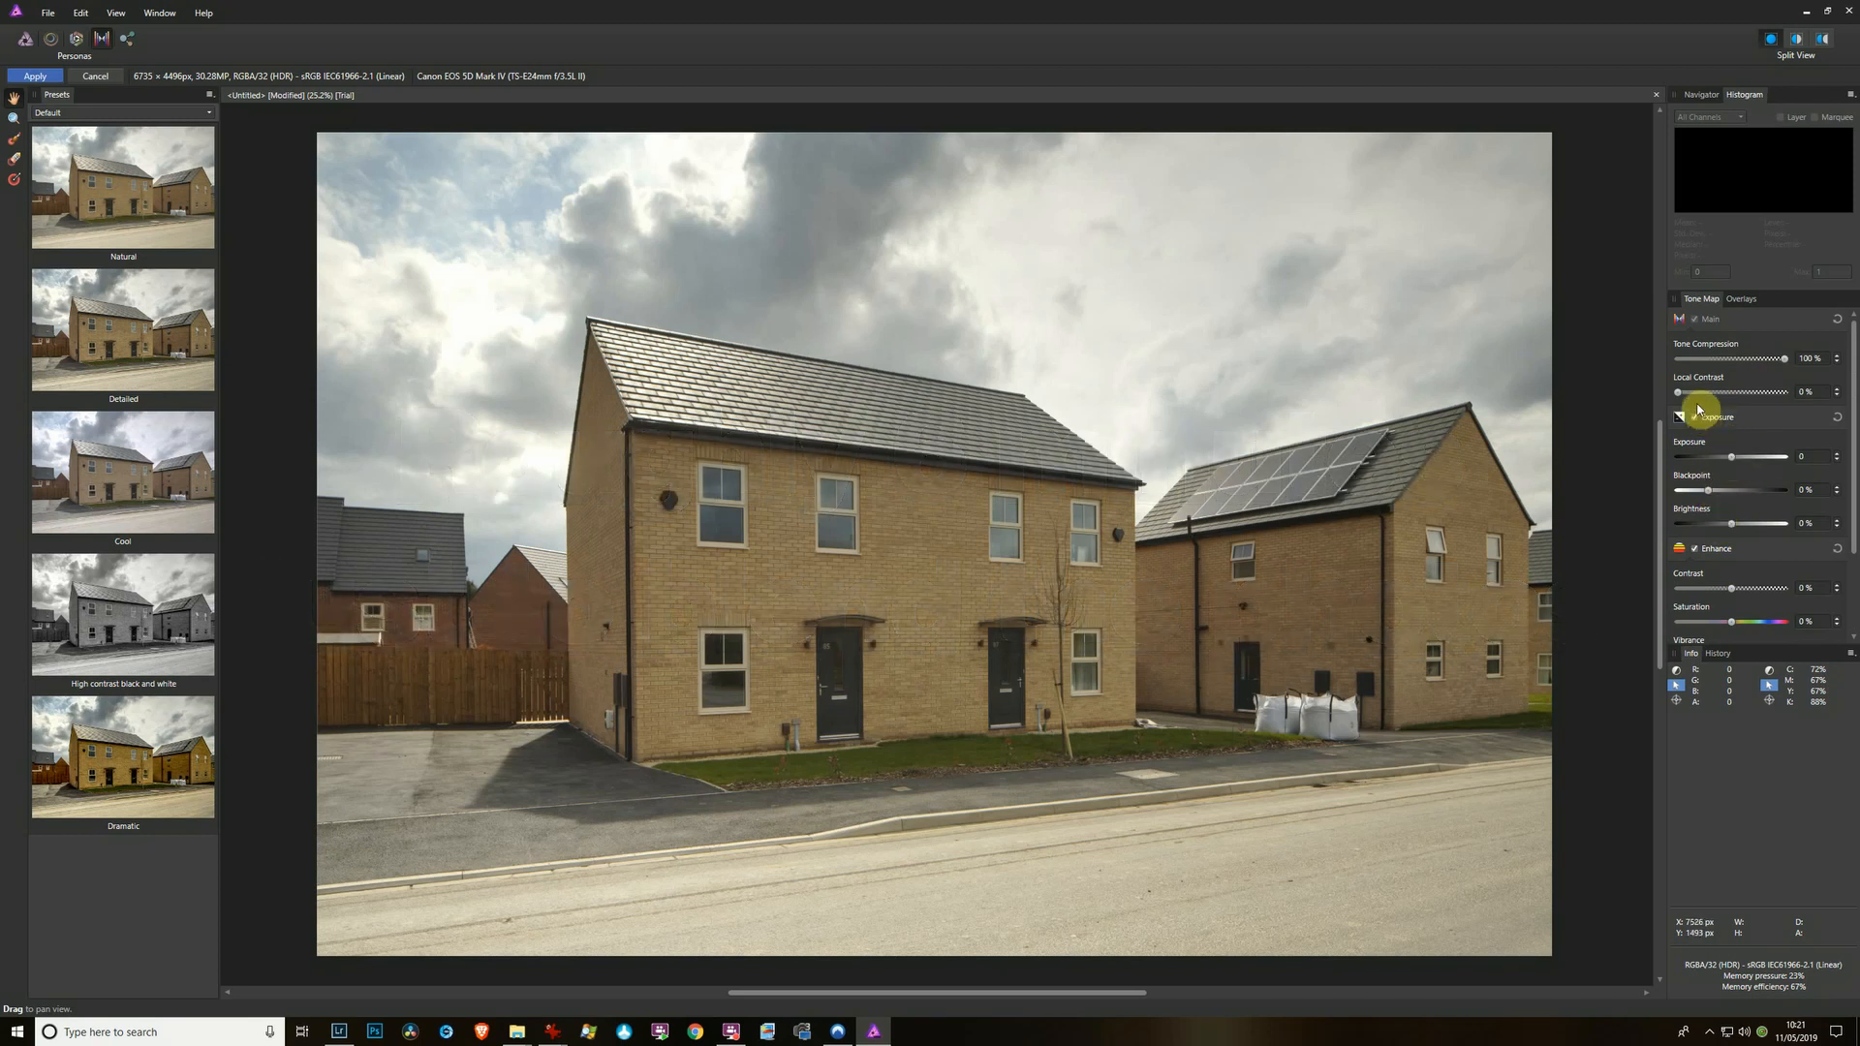
{"action": "left_click_drag", "start_coordinate": [1678, 392], "coordinate": [1709, 394]}
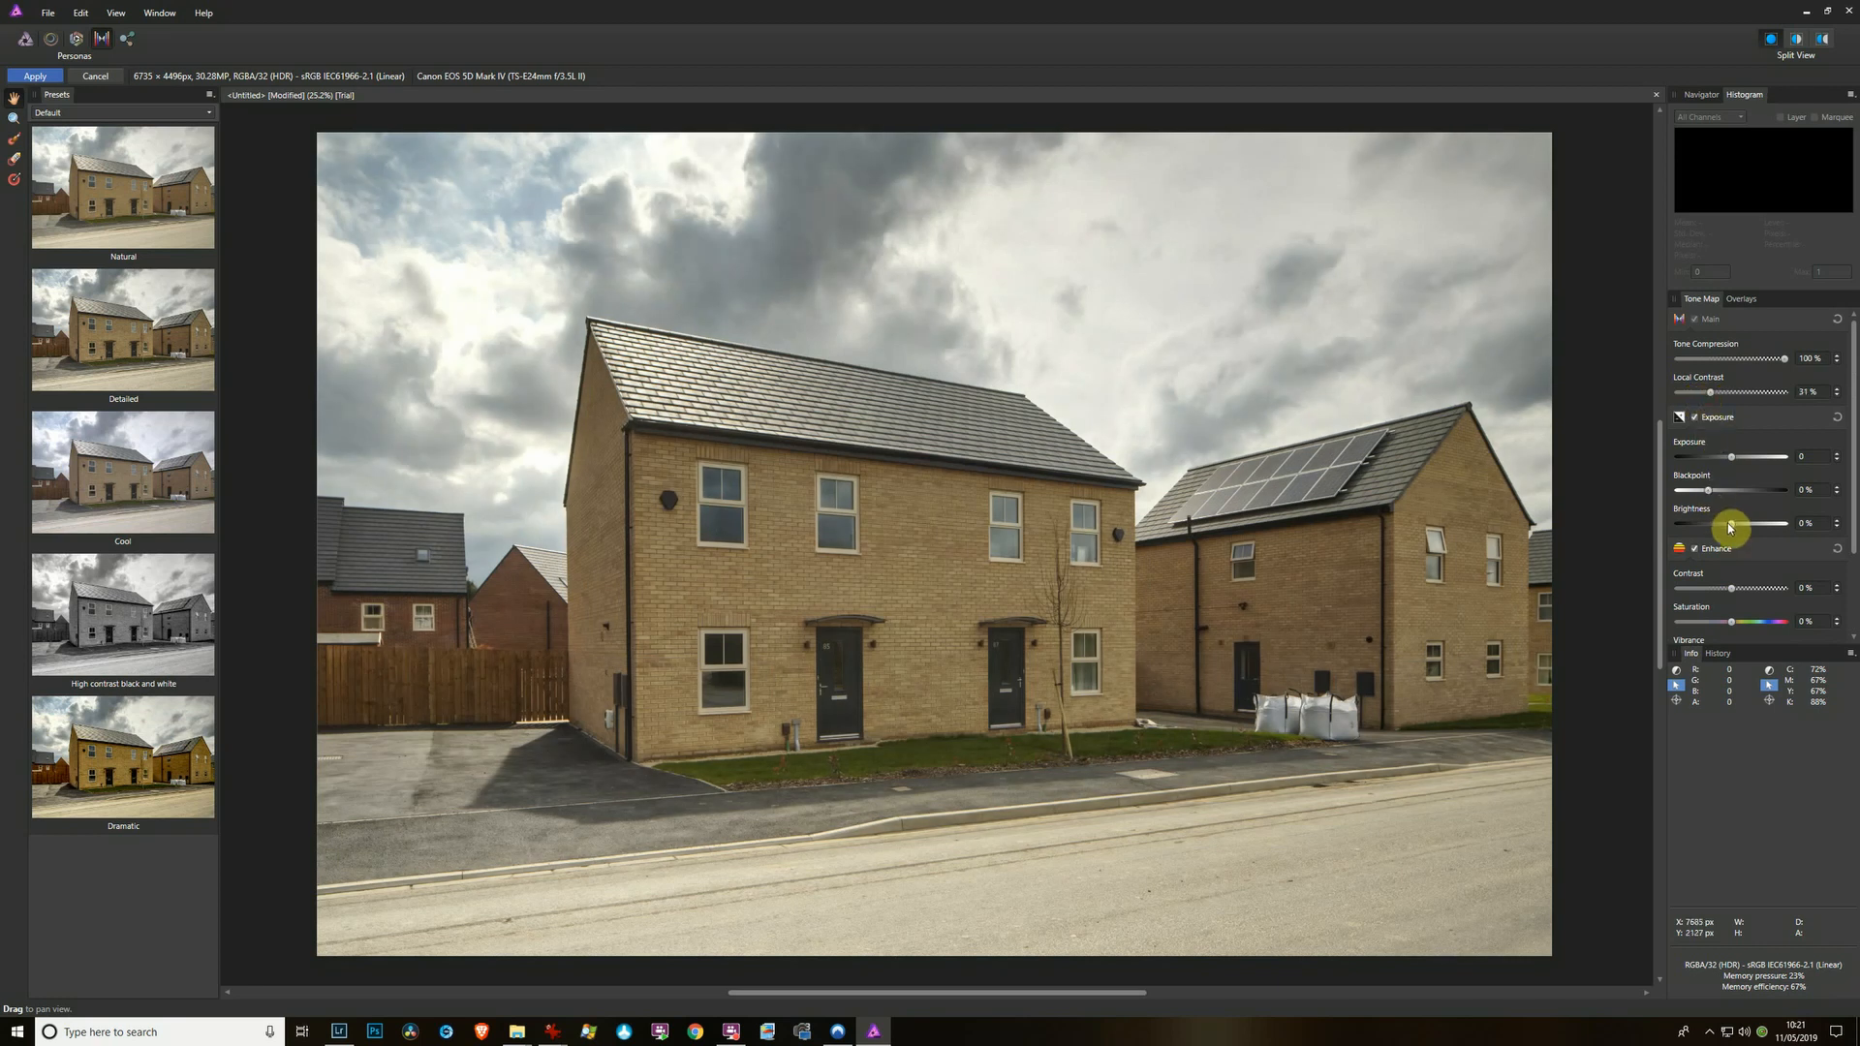
{"action": "left_click_drag", "start_coordinate": [1730, 526], "coordinate": [1698, 527]}
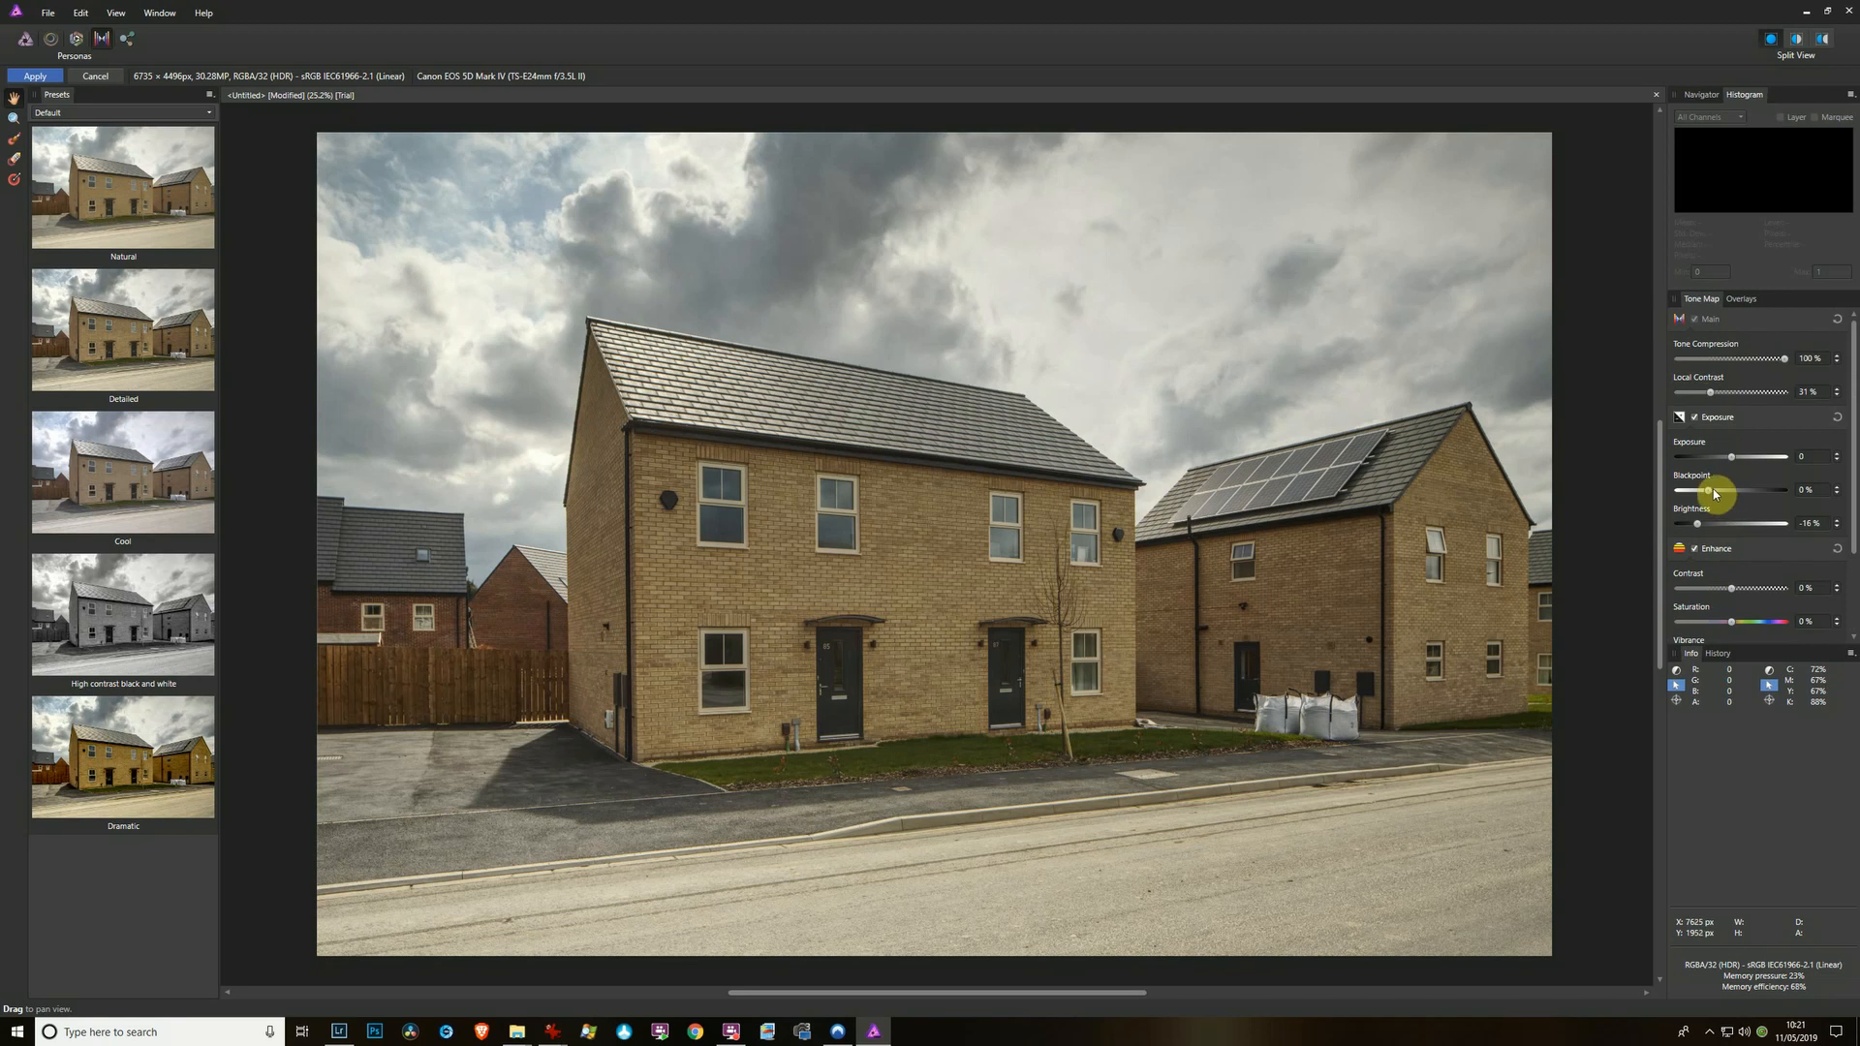
{"action": "scroll", "coordinate": [1710, 474], "scroll_direction": "down", "scroll_amount": 2}
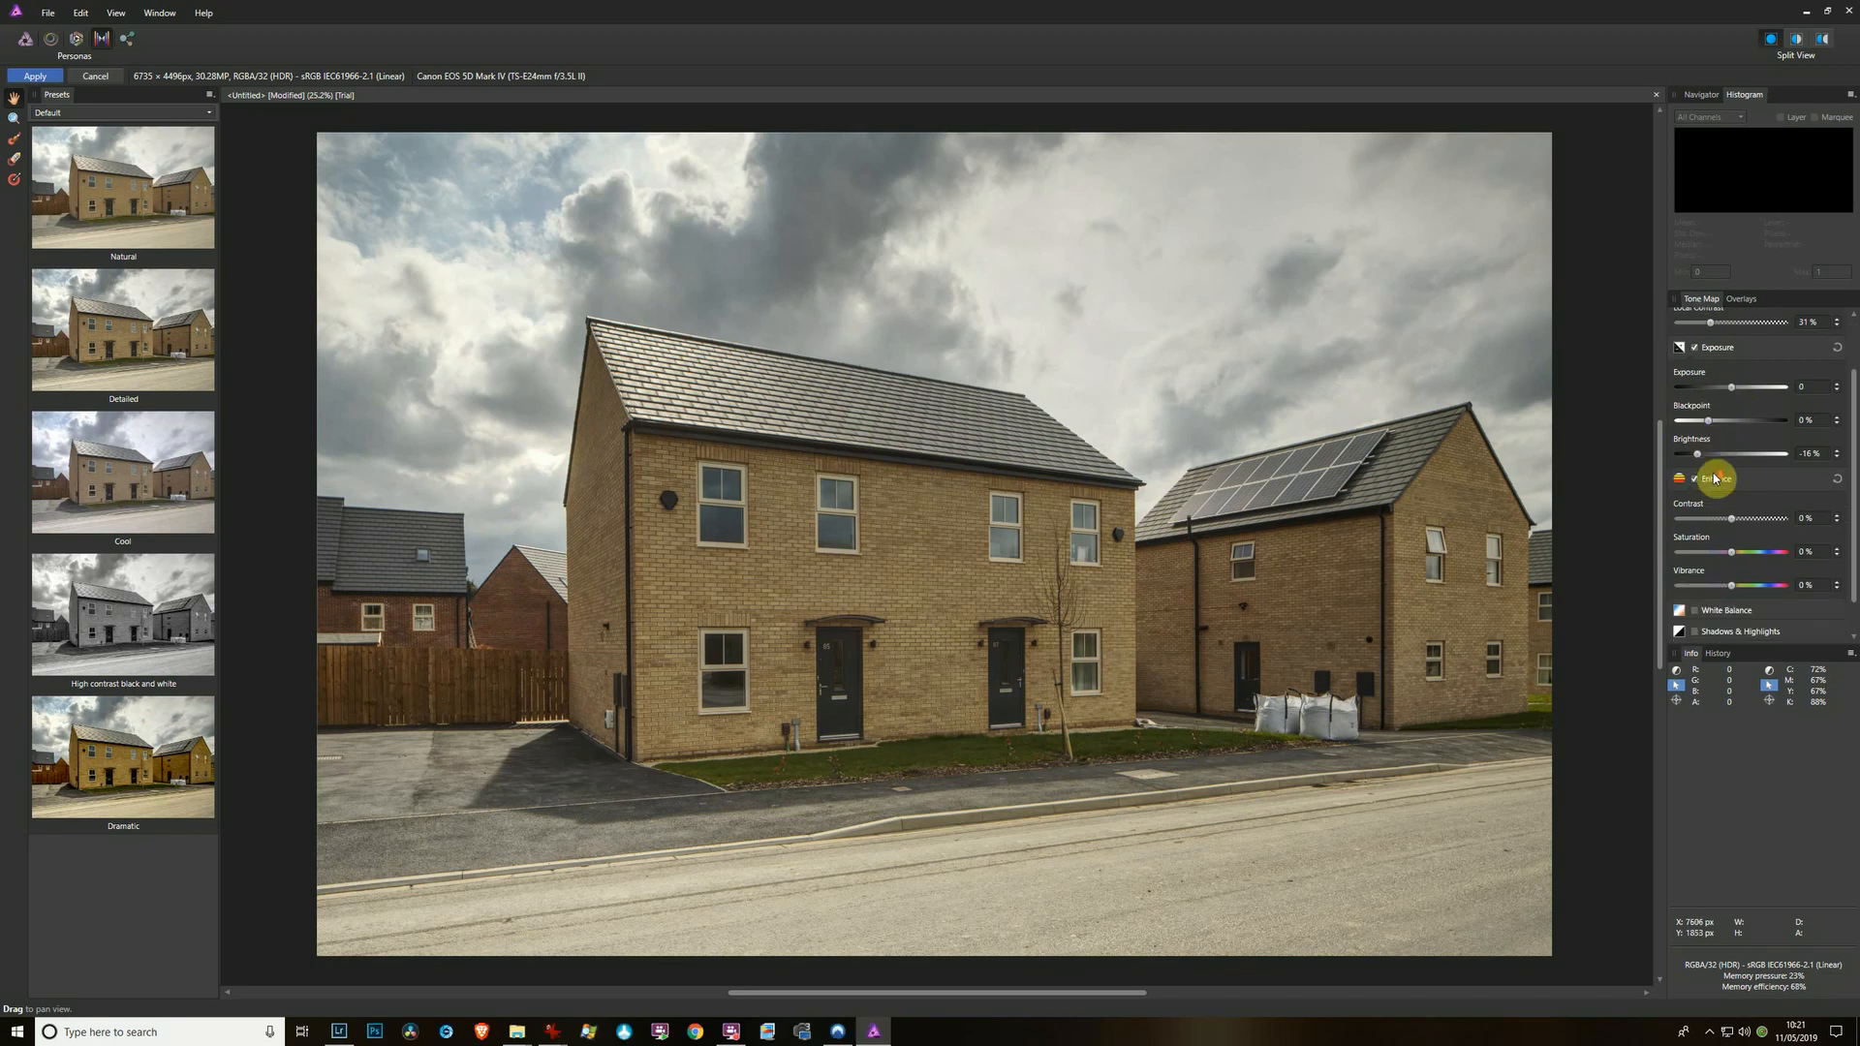
- Enable the tone map's Shadows & Highlights adjustment and set Shadows to 20% and Highlights to -31%
{"action": "scroll", "coordinate": [1729, 414], "scroll_direction": "up", "scroll_amount": 1}
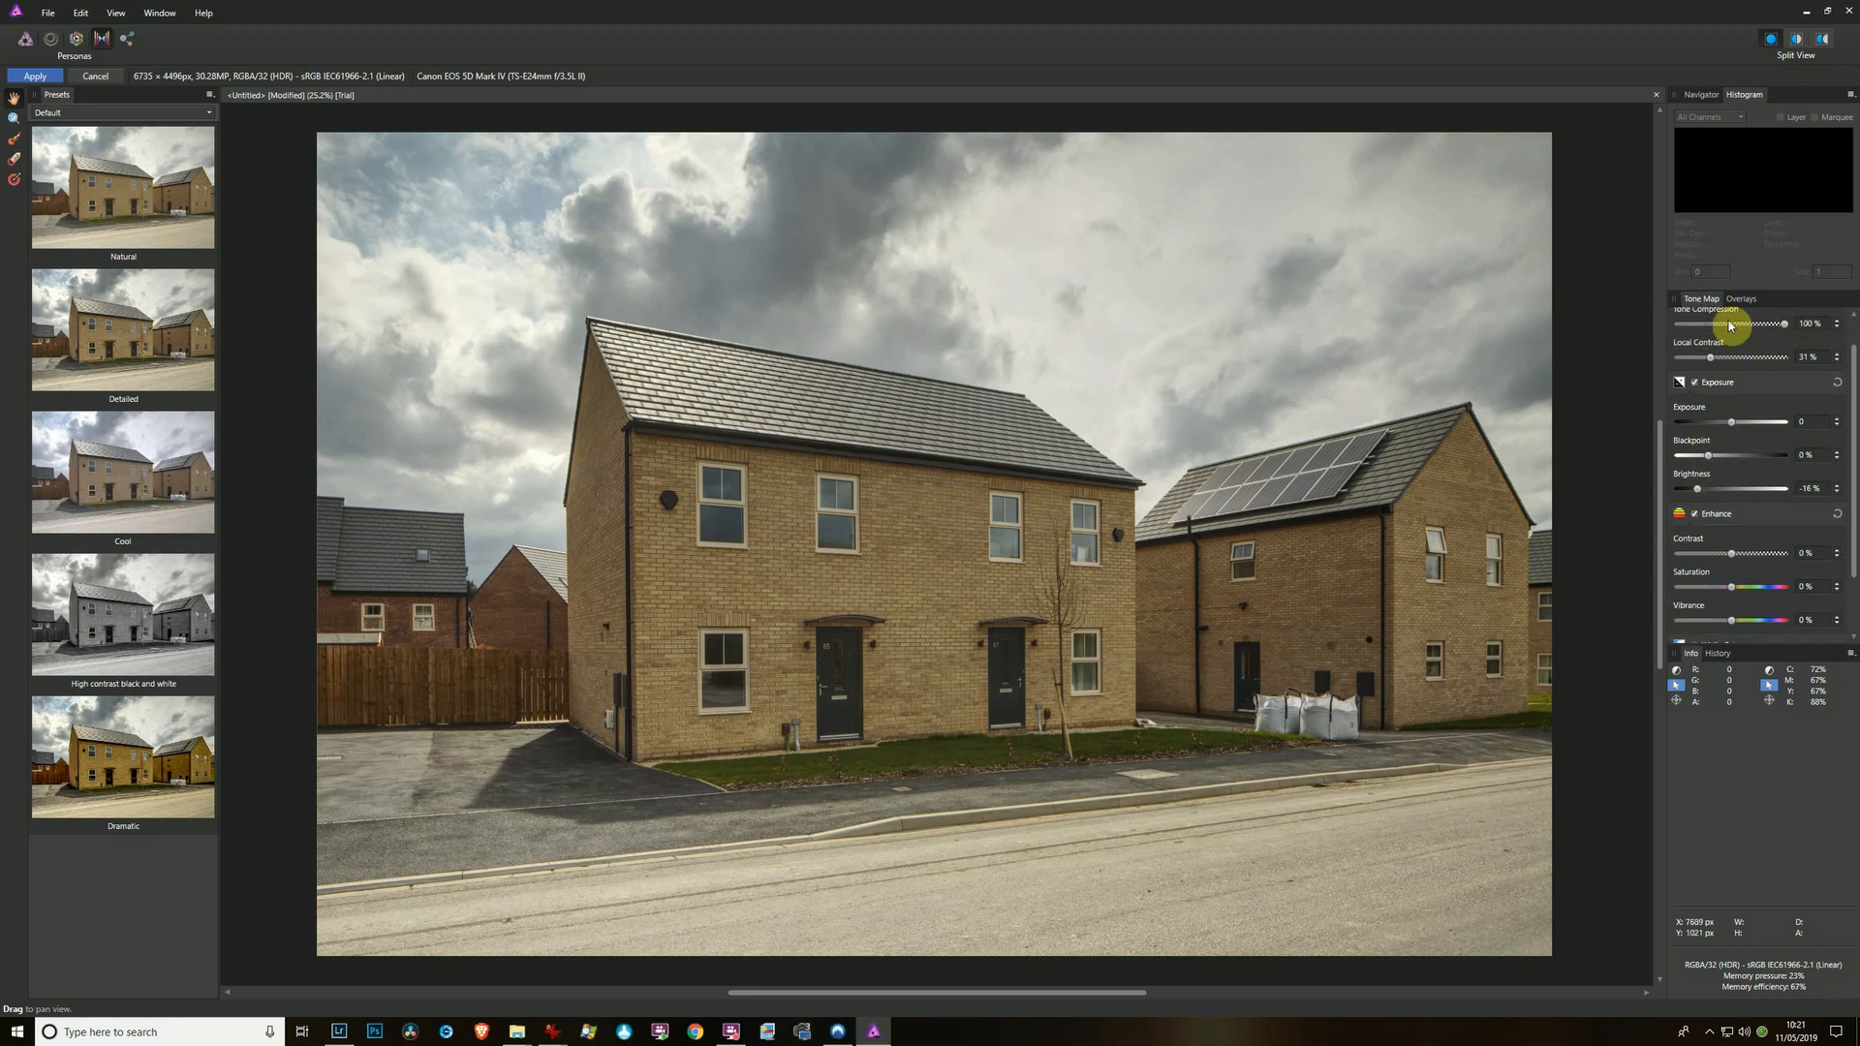
{"action": "scroll", "coordinate": [1743, 416], "scroll_direction": "down", "scroll_amount": 2}
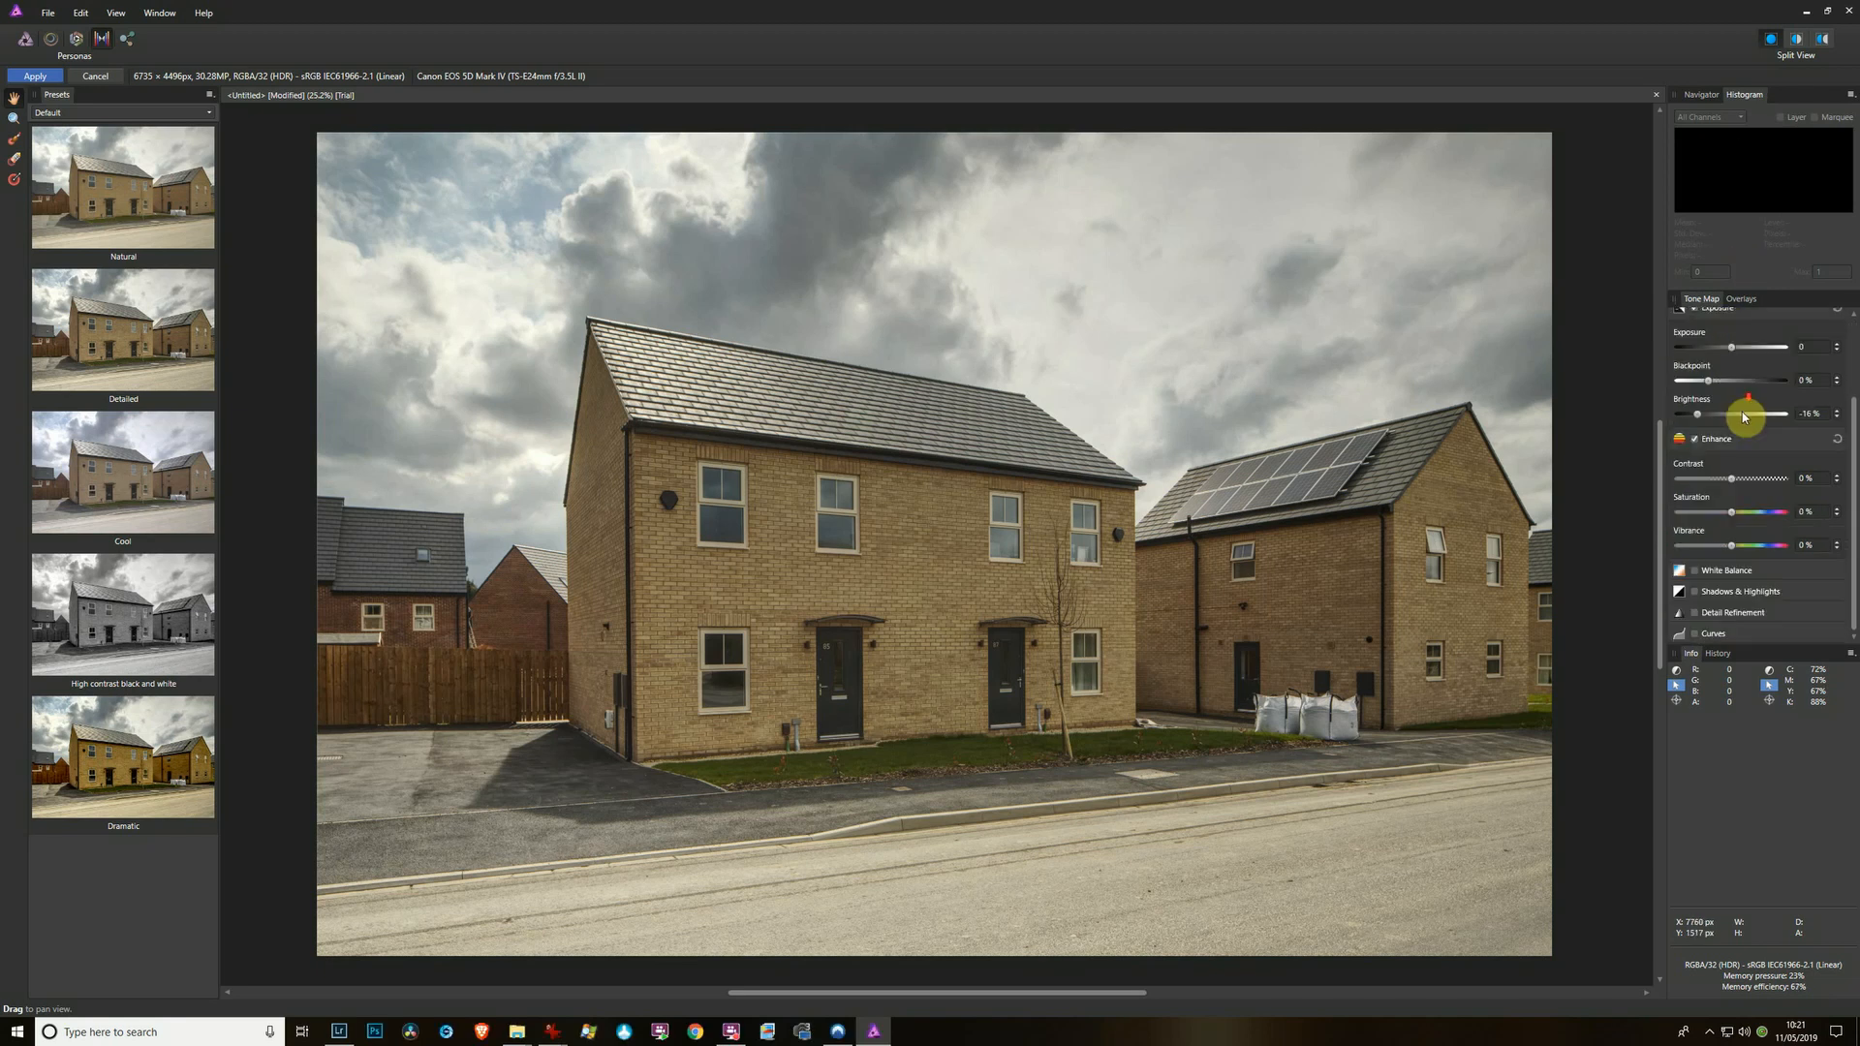
{"action": "left_click", "coordinate": [1694, 591]}
{"action": "scroll", "coordinate": [1719, 620], "scroll_direction": "down", "scroll_amount": 2}
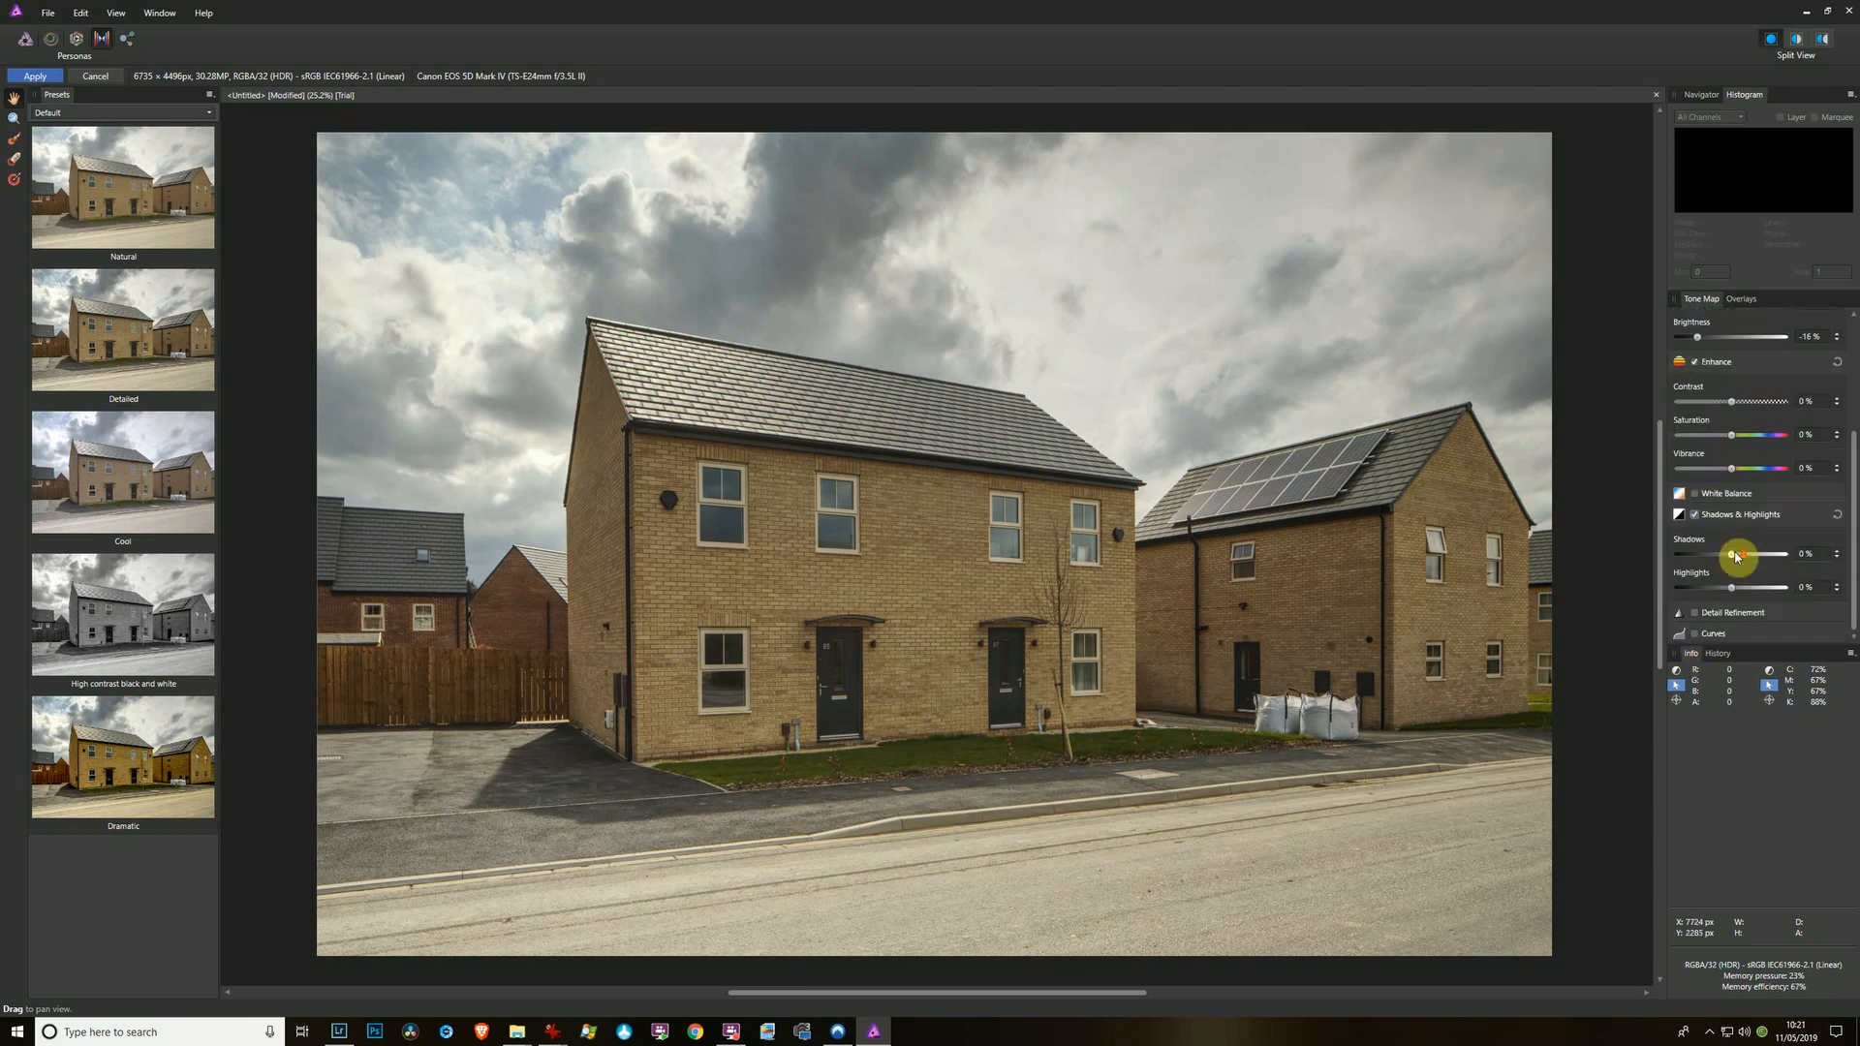
{"action": "mouse_move", "coordinate": [1731, 588]}
{"action": "left_mouse_down"}
{"action": "mouse_move", "coordinate": [1596, 594]}
{"action": "mouse_move", "coordinate": [1715, 600]}
{"action": "left_mouse_up"}
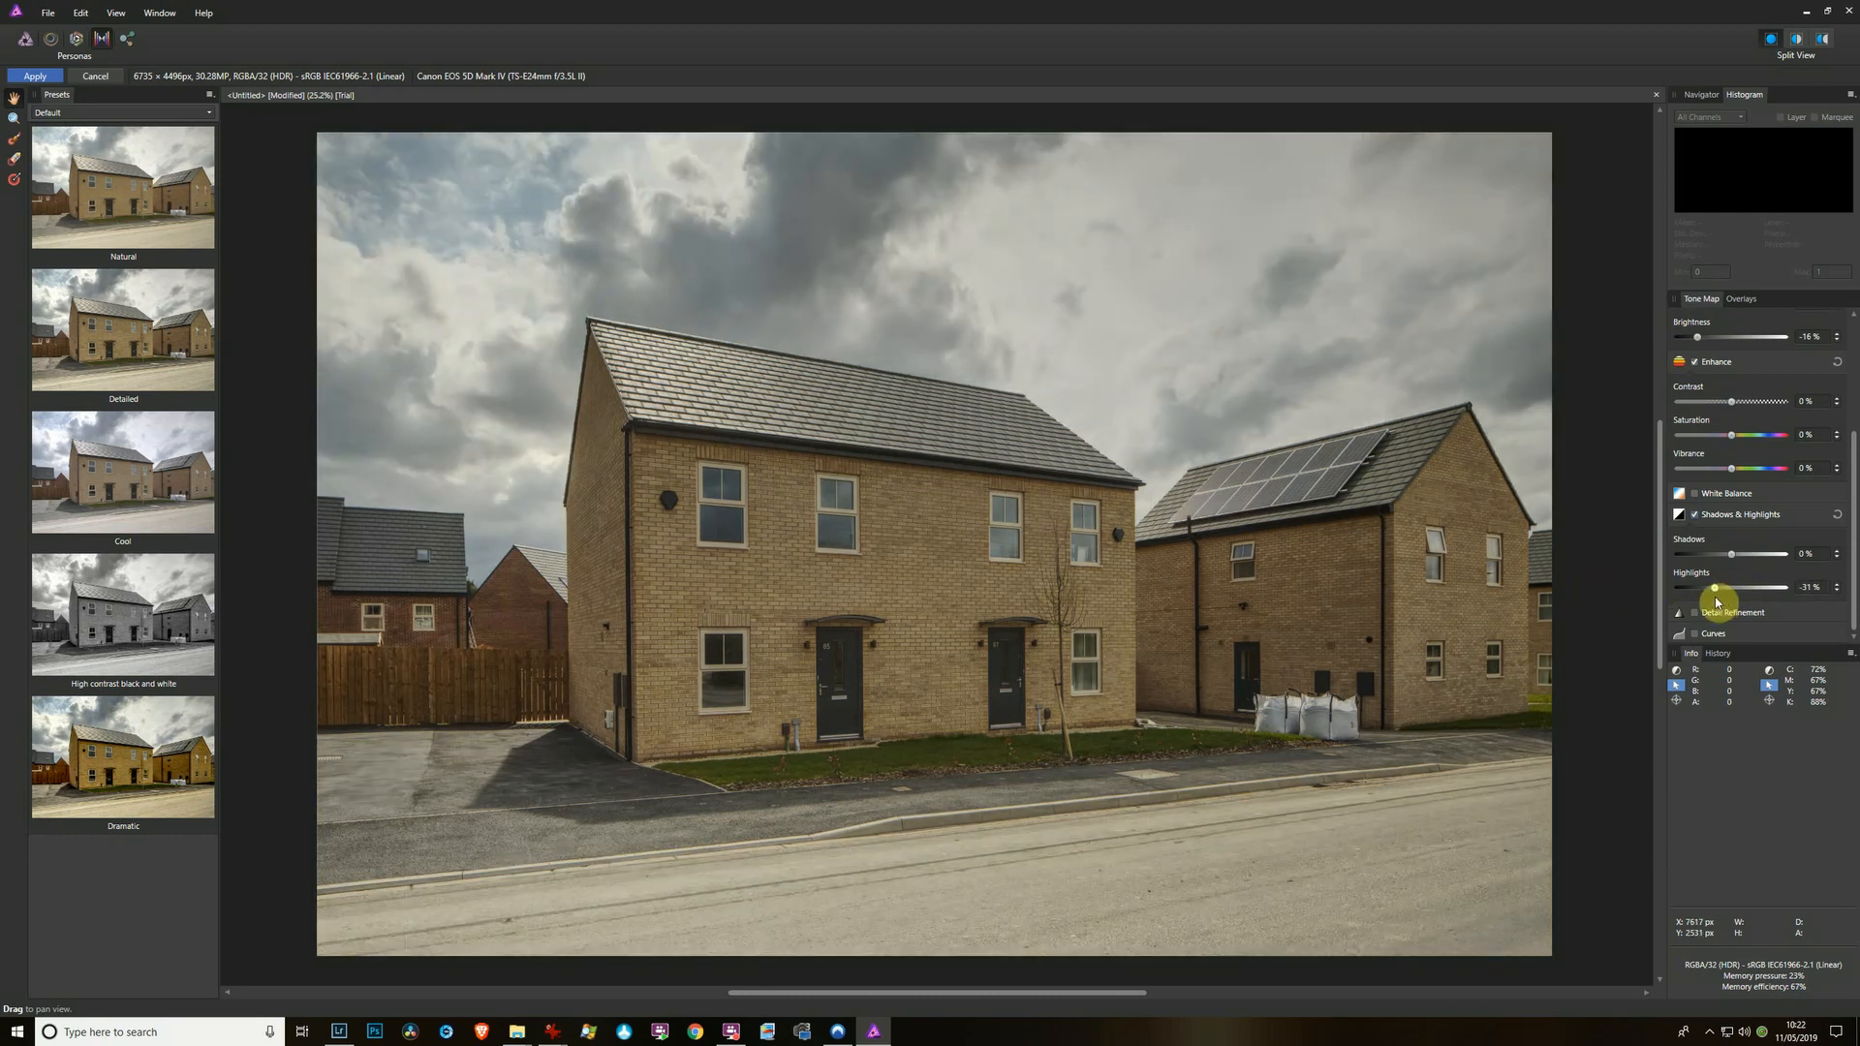
{"action": "left_click_drag", "start_coordinate": [1731, 553], "coordinate": [1845, 543]}
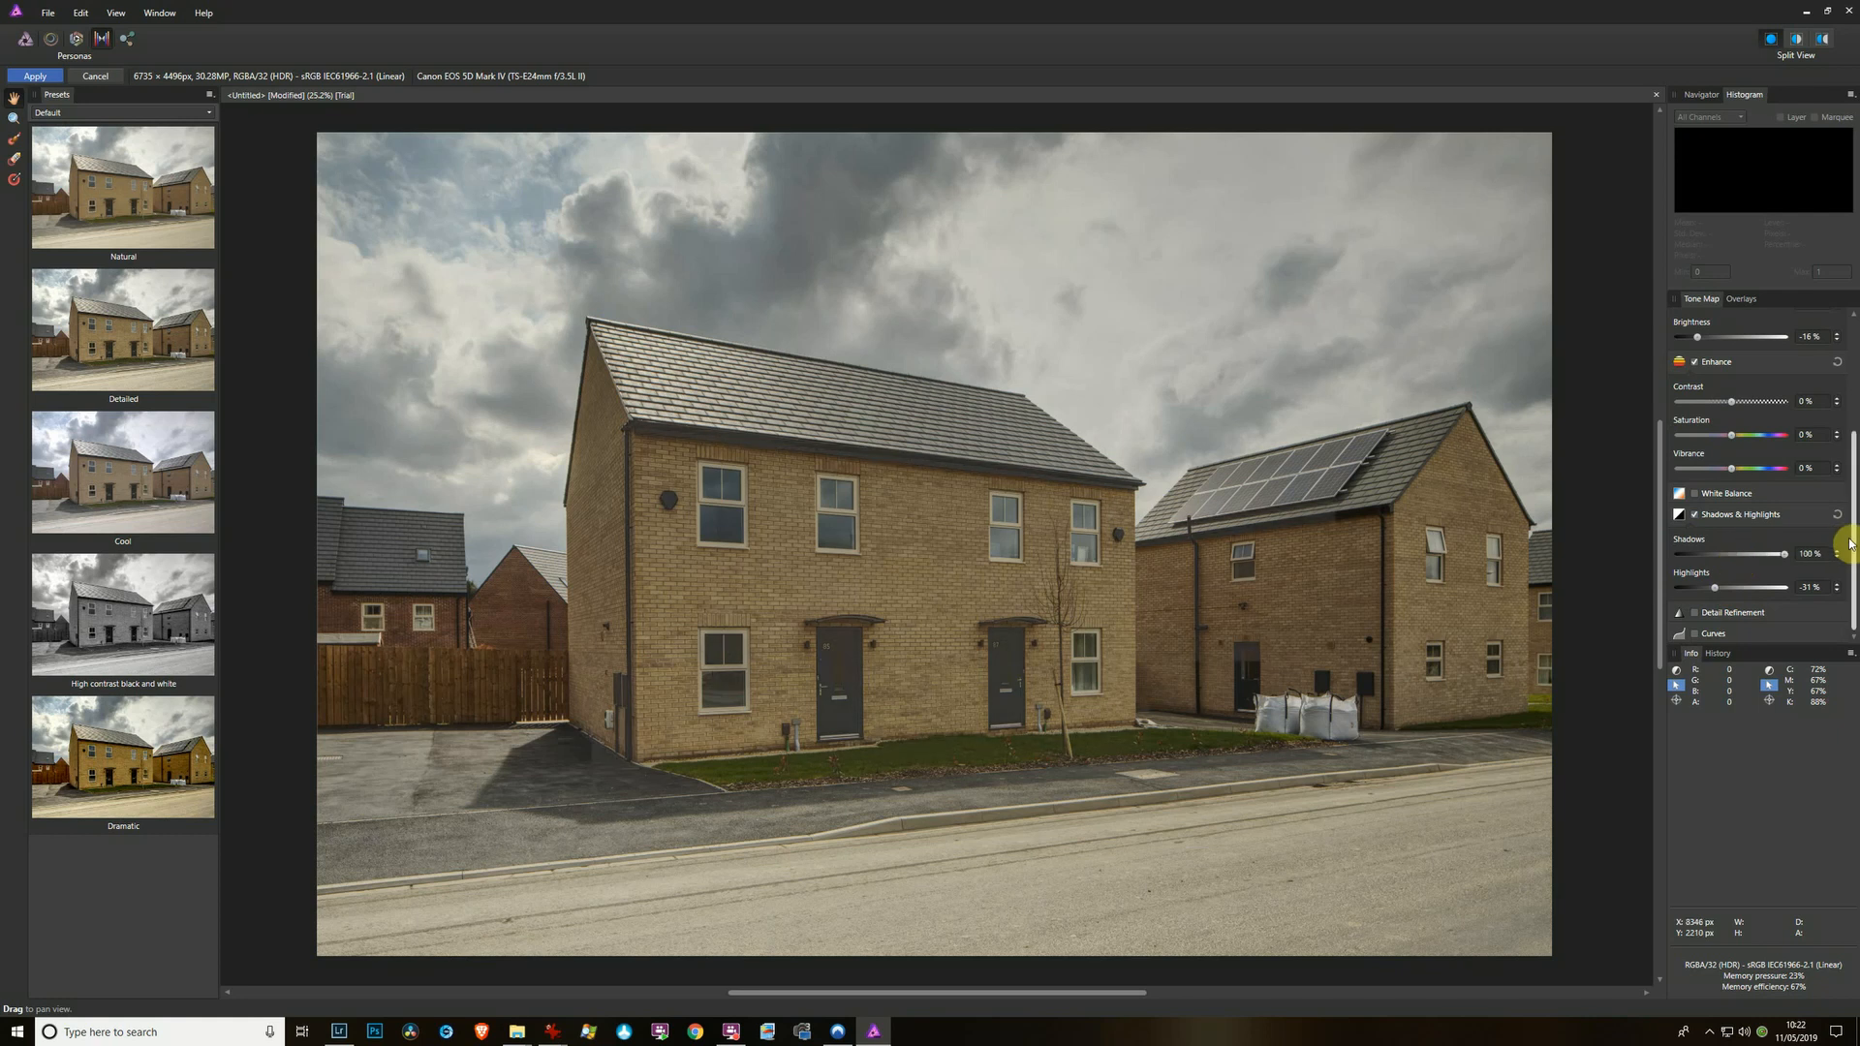
{"action": "left_click_drag", "start_coordinate": [1711, 553], "coordinate": [1743, 562]}
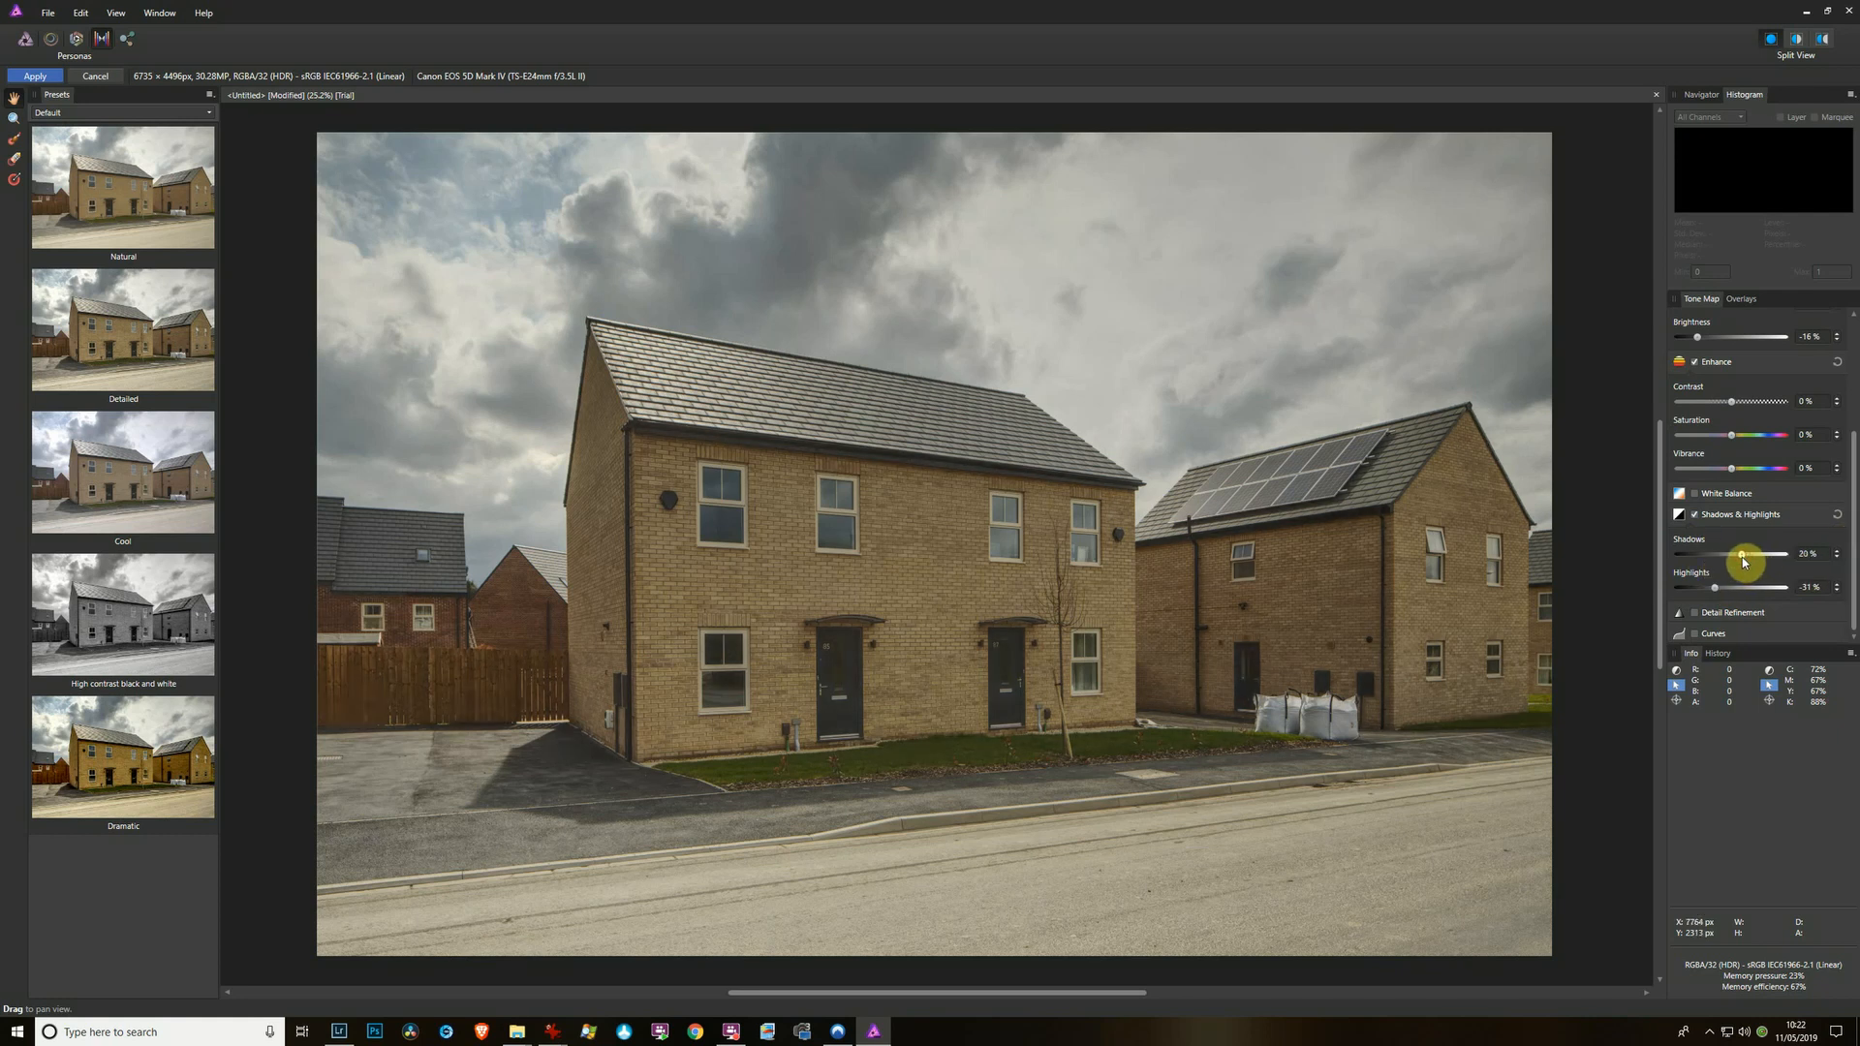
- Enable the Curves adjustment, raise the Master curve slightly in the upper tones and add an anchor point in the lower quarter
{"action": "left_click", "coordinate": [1694, 635]}
{"action": "scroll", "coordinate": [1748, 610], "scroll_direction": "down", "scroll_amount": 3}
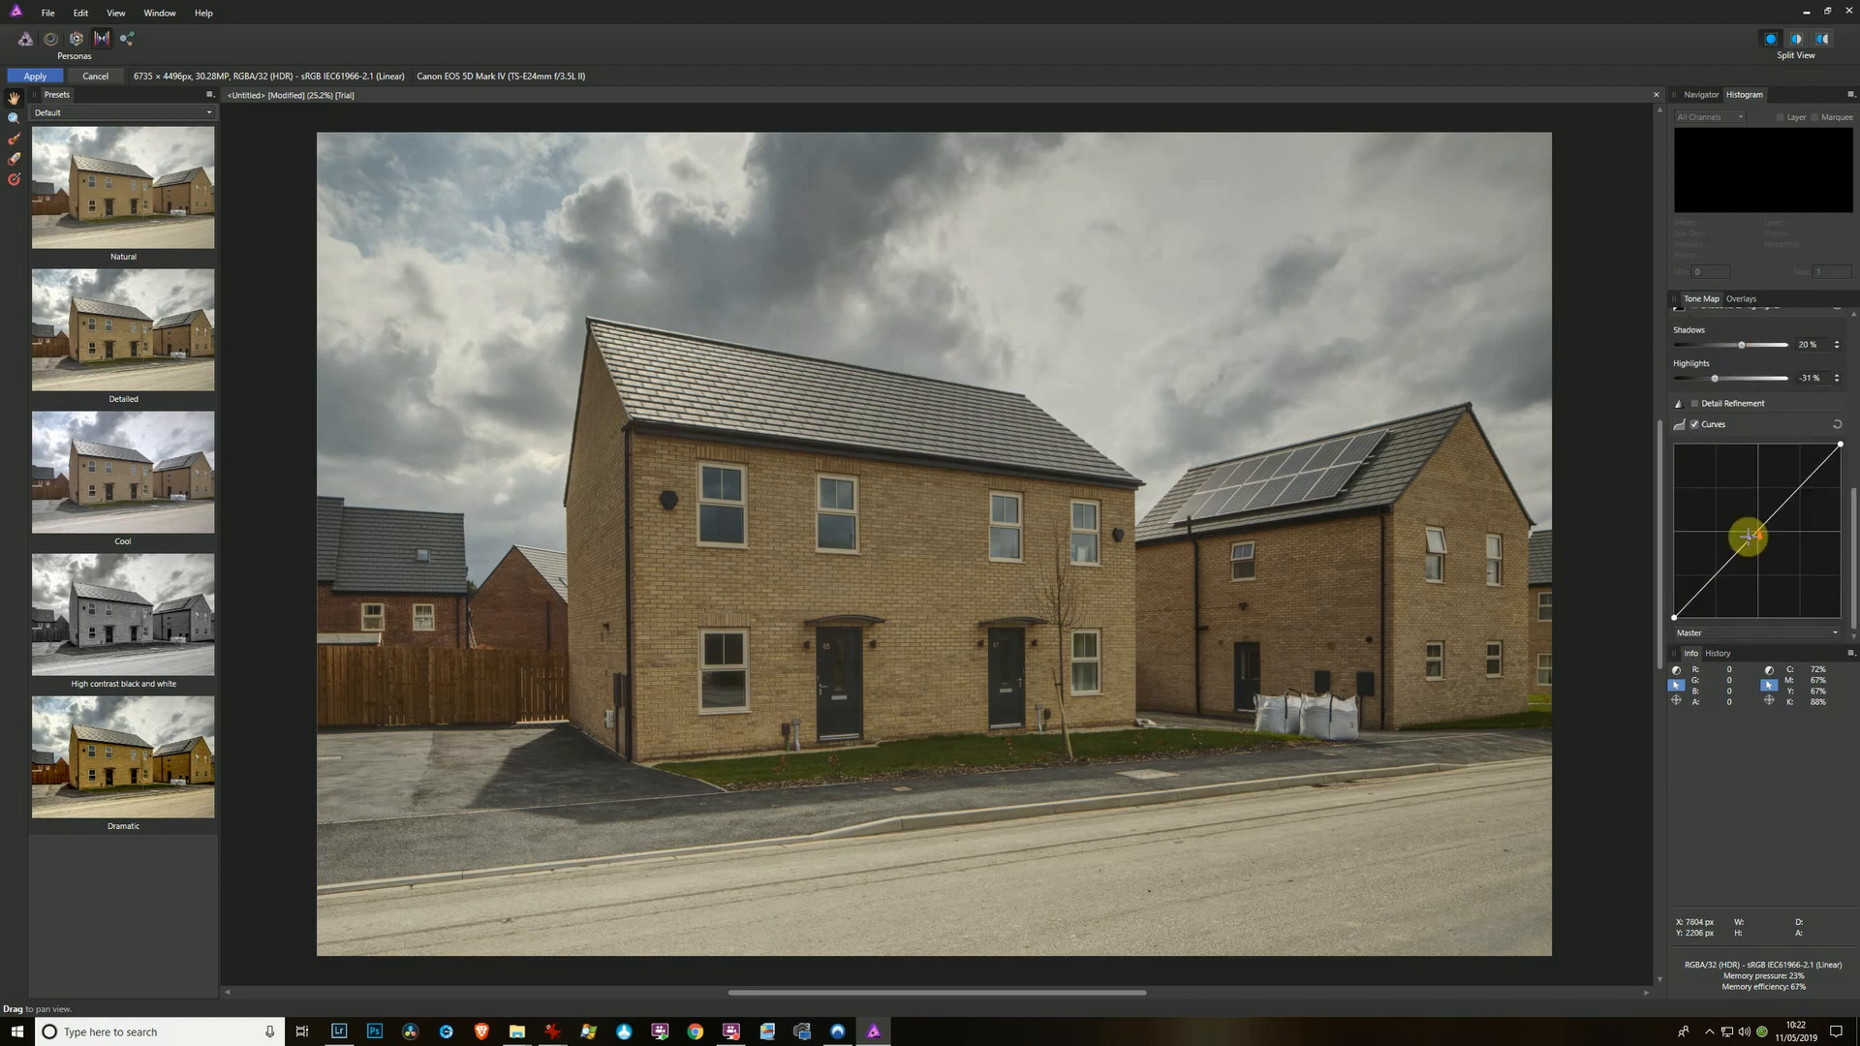
{"action": "left_click_drag", "start_coordinate": [1782, 503], "coordinate": [1784, 493]}
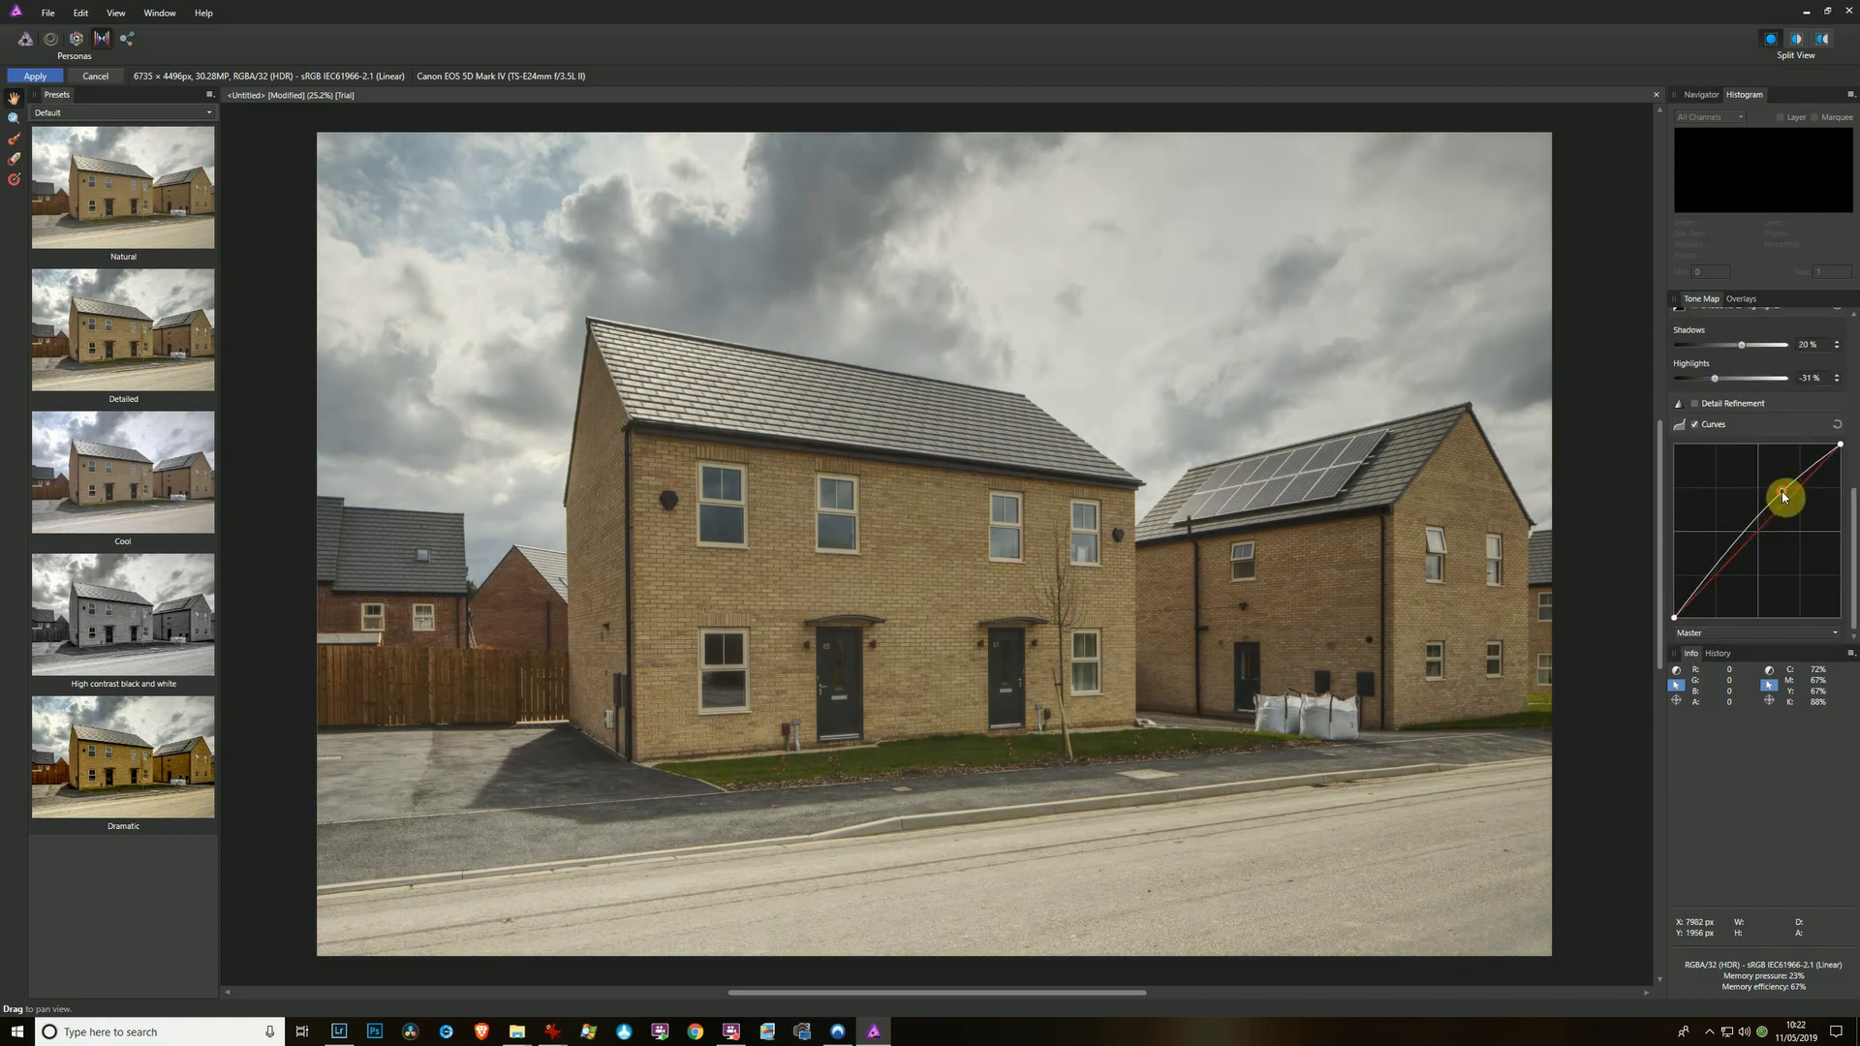
{"action": "left_click", "coordinate": [1714, 572]}
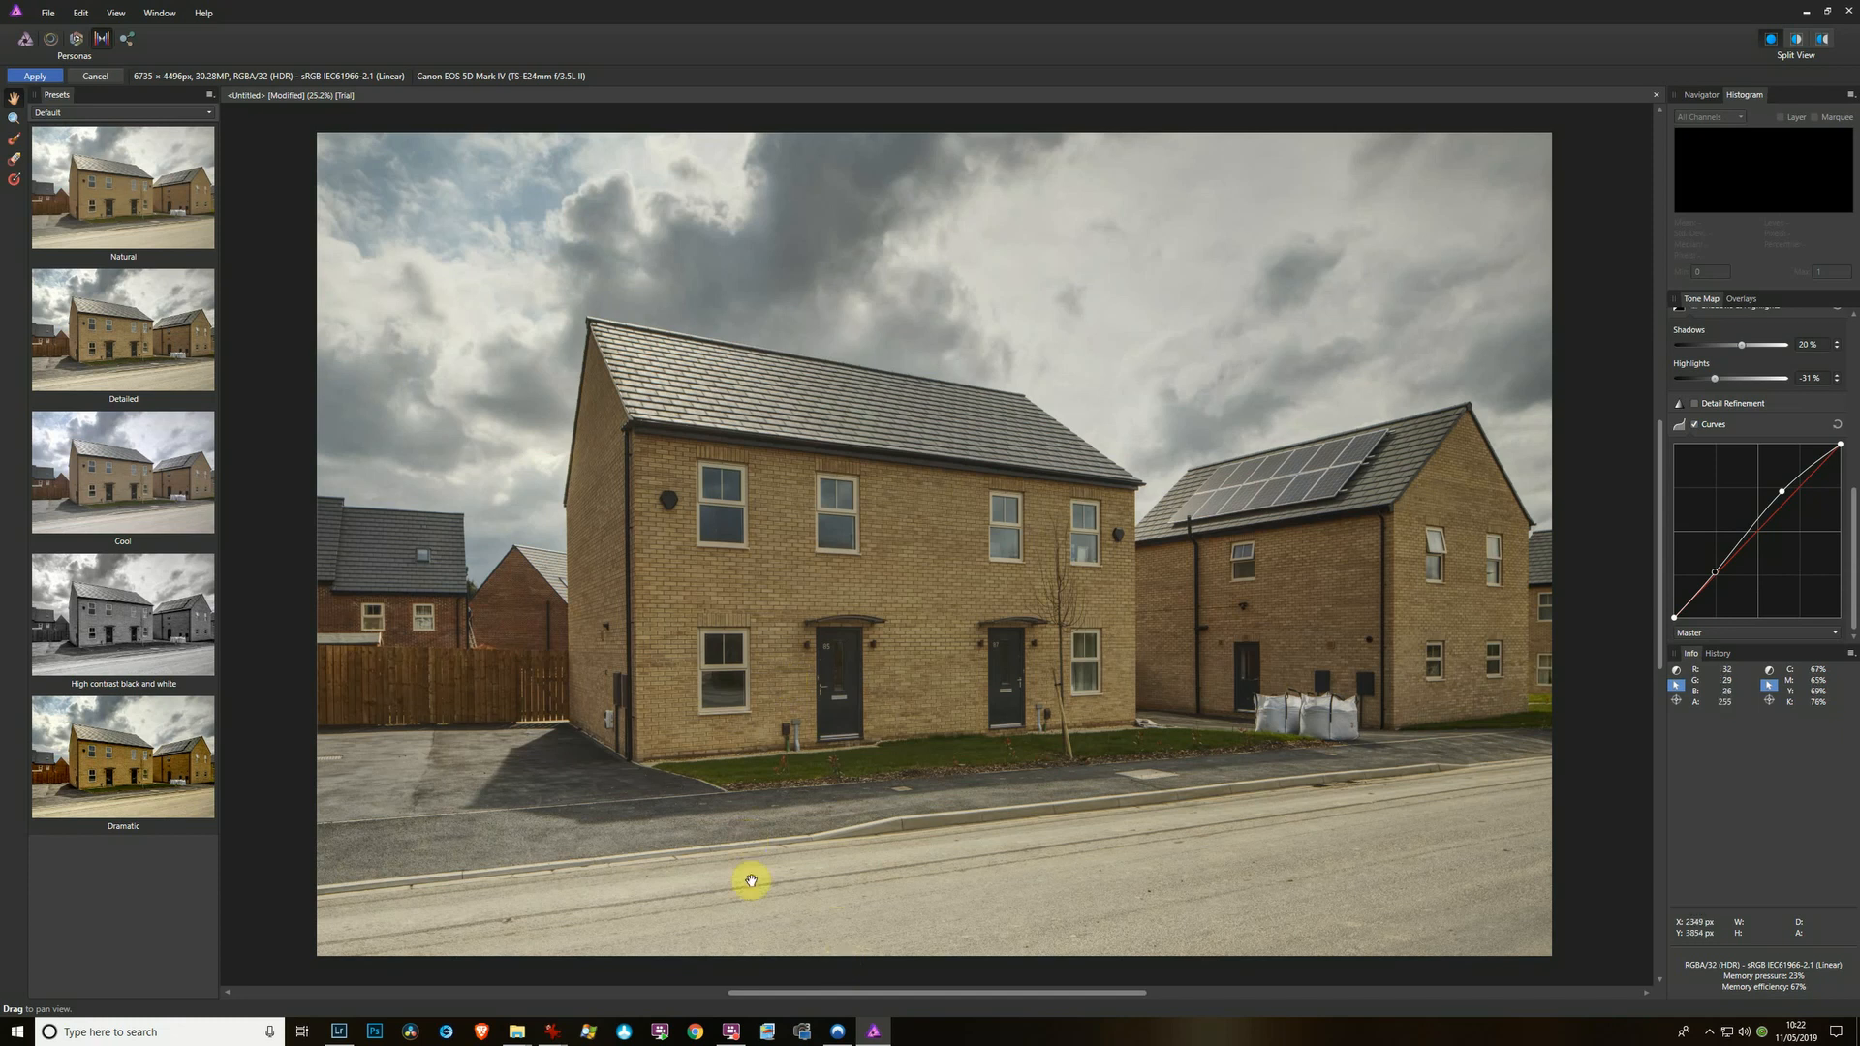
- Switch to File Explorer's PhotomatixResults01 folder, inspect the 0144 EXR file's details, and return to the tone-mapped image in Affinity Photo
{"action": "mouse_move", "coordinate": [520, 1034]}
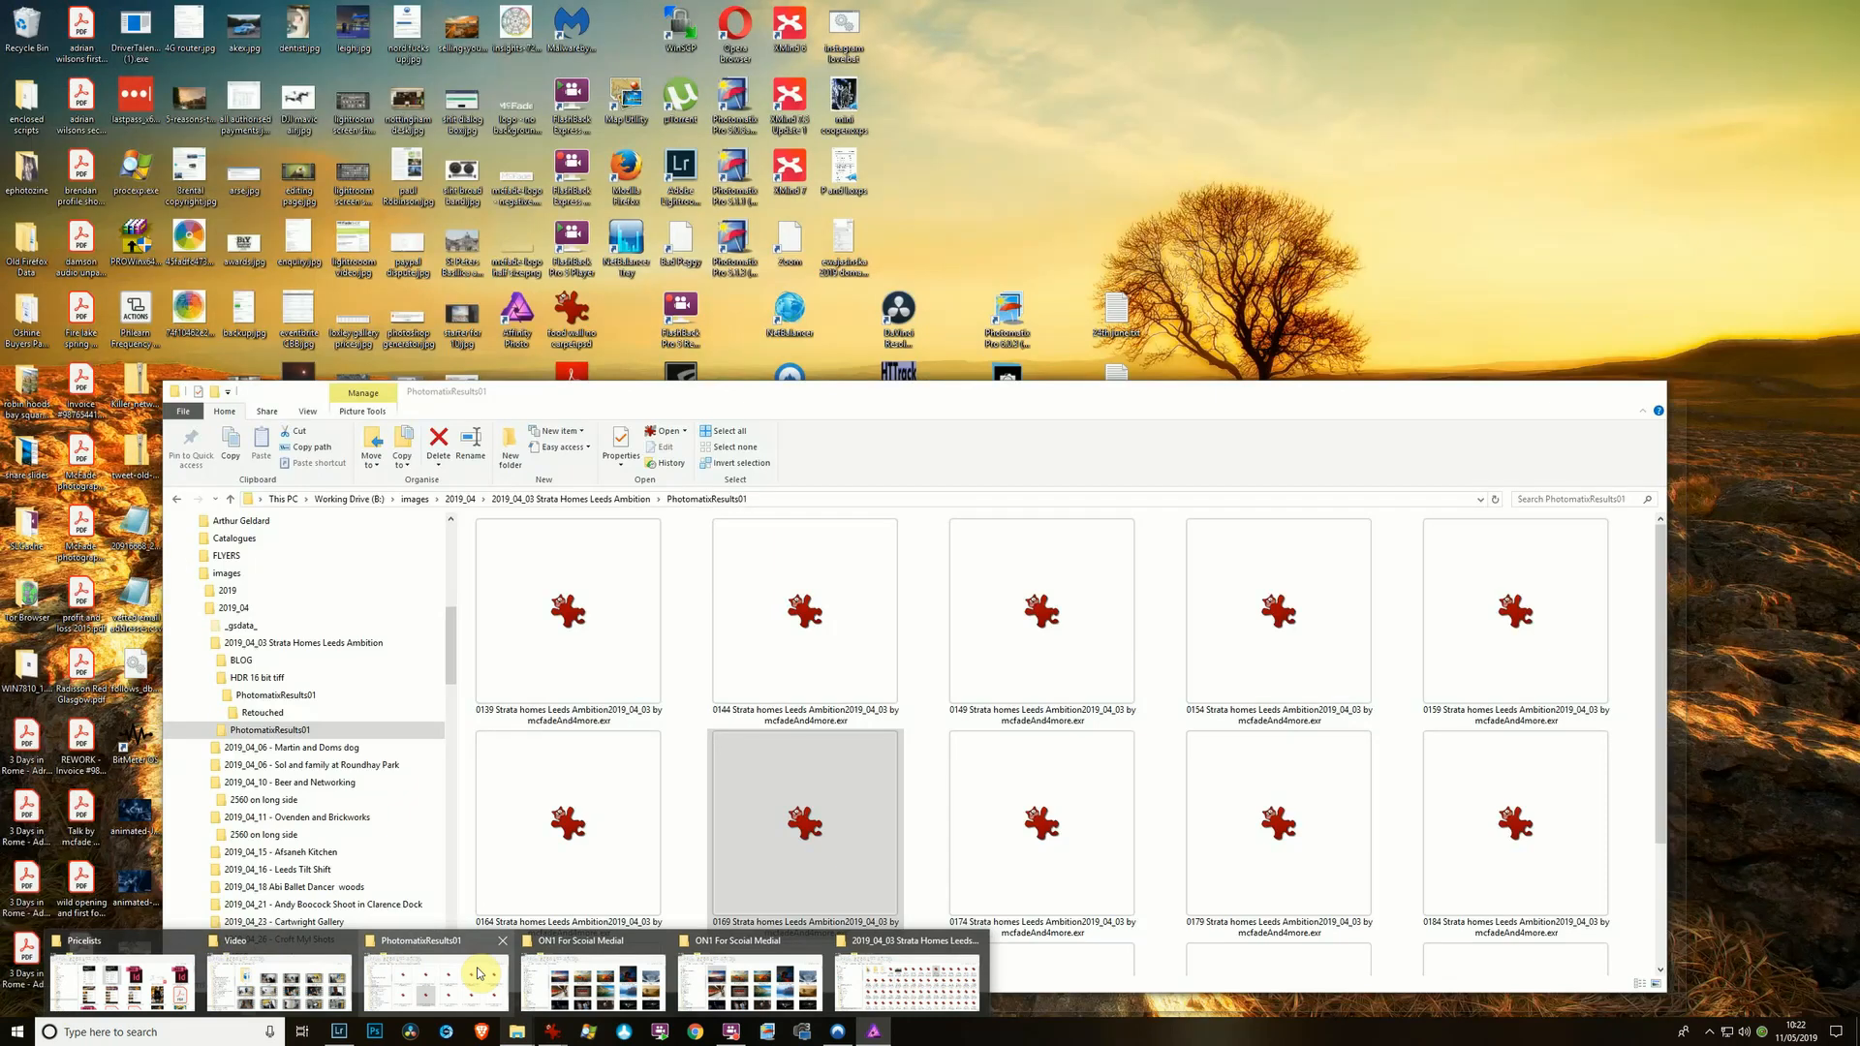
{"action": "left_click", "coordinate": [479, 973]}
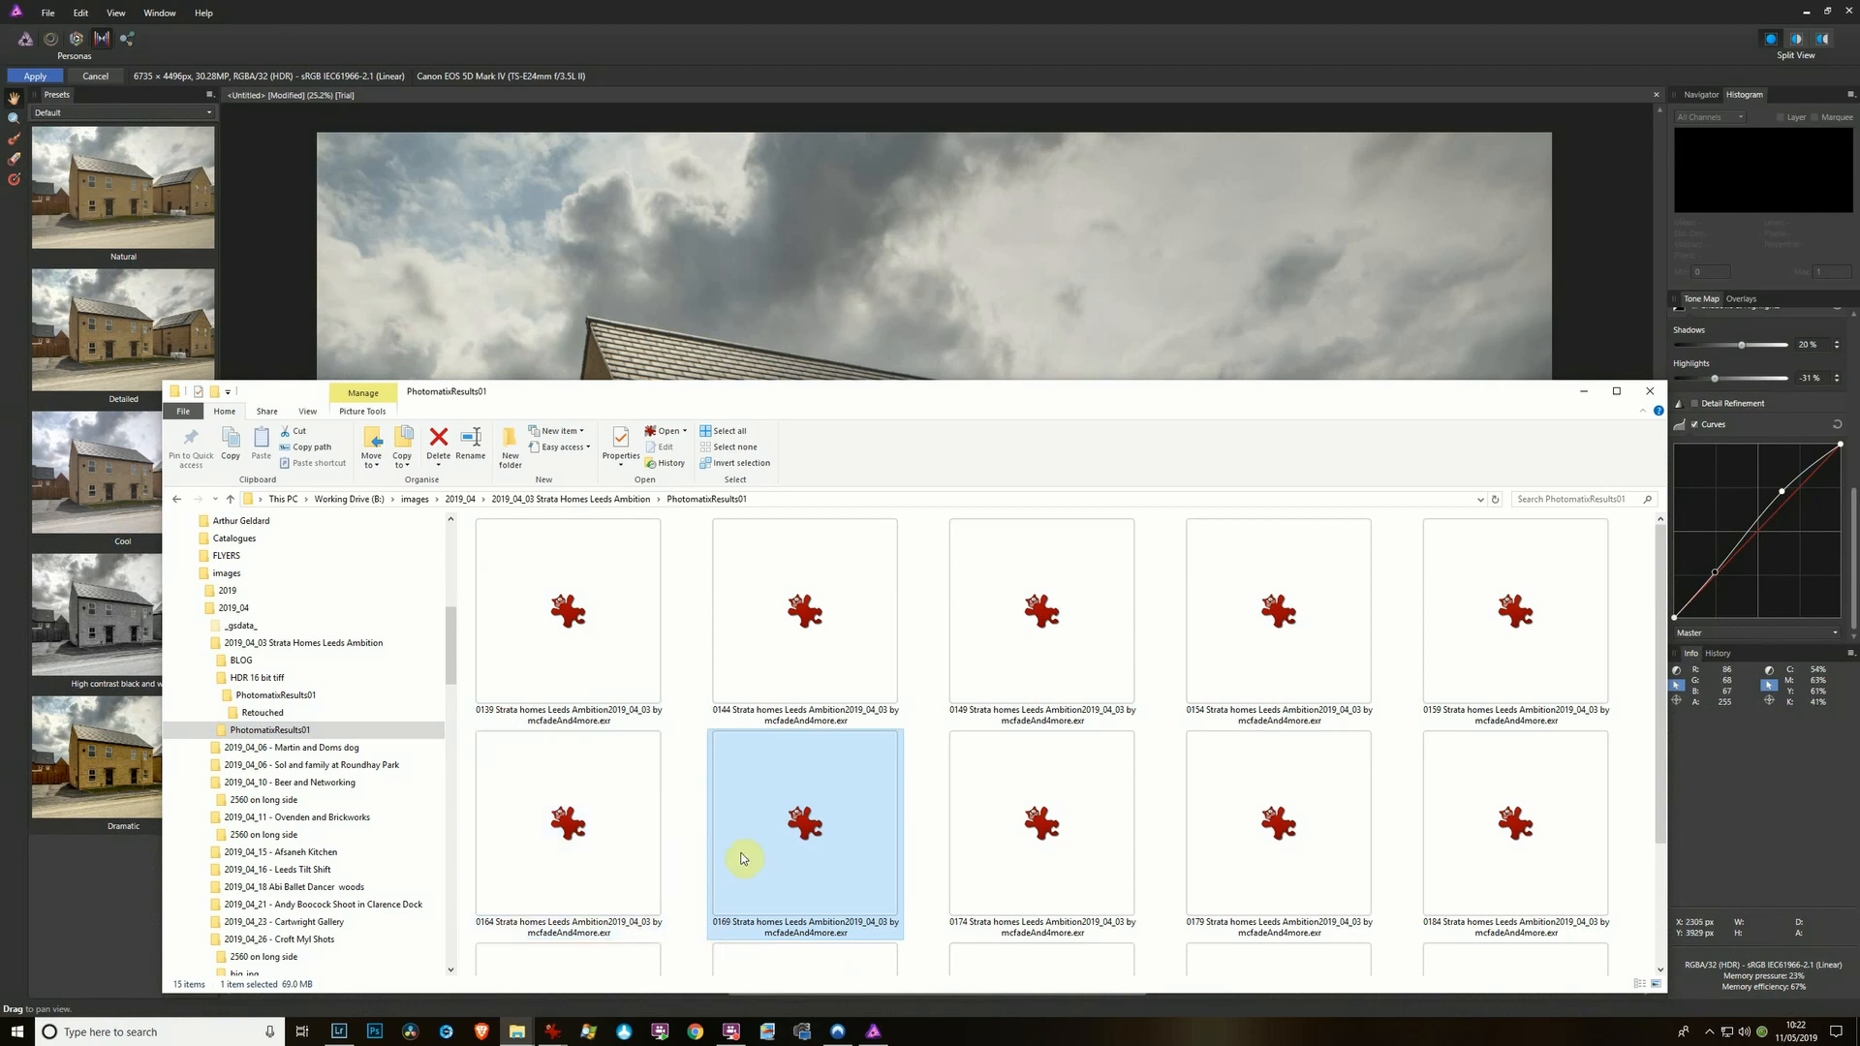
{"action": "left_click", "coordinate": [796, 629]}
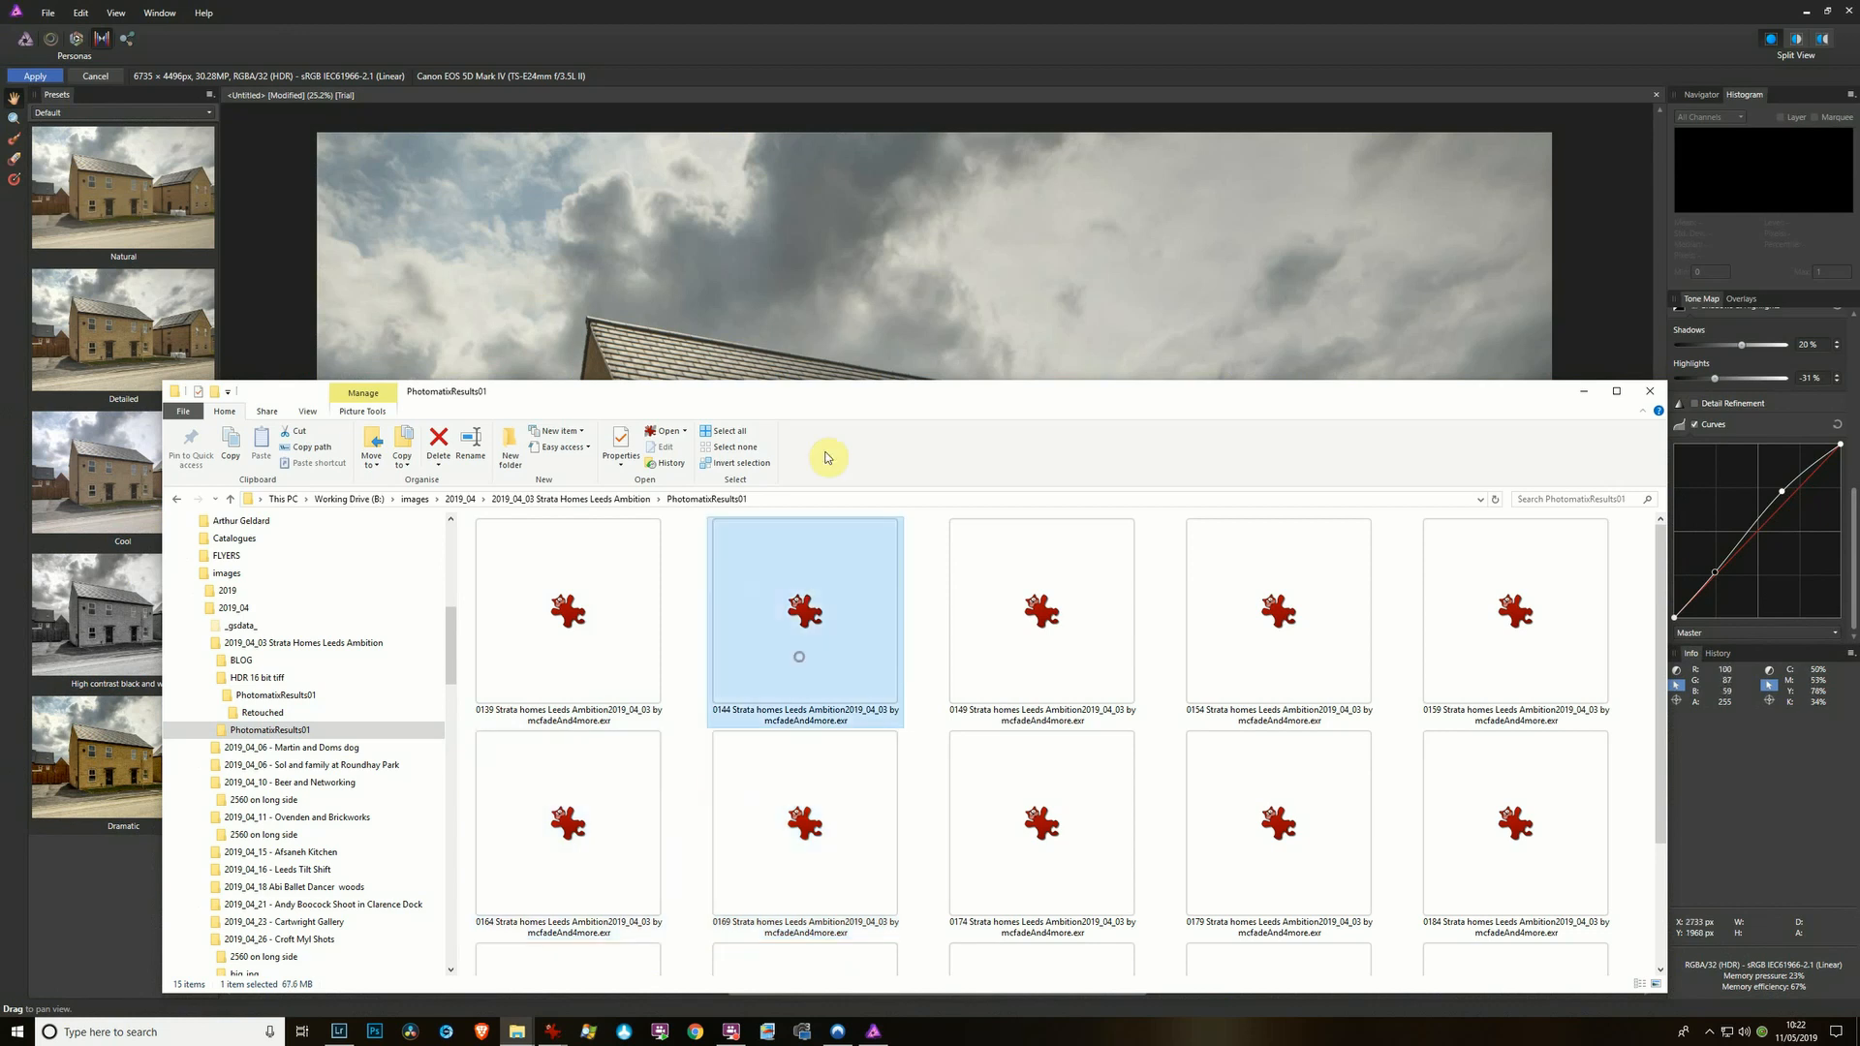
{"action": "left_click_drag", "start_coordinate": [831, 417], "coordinate": [823, 248]}
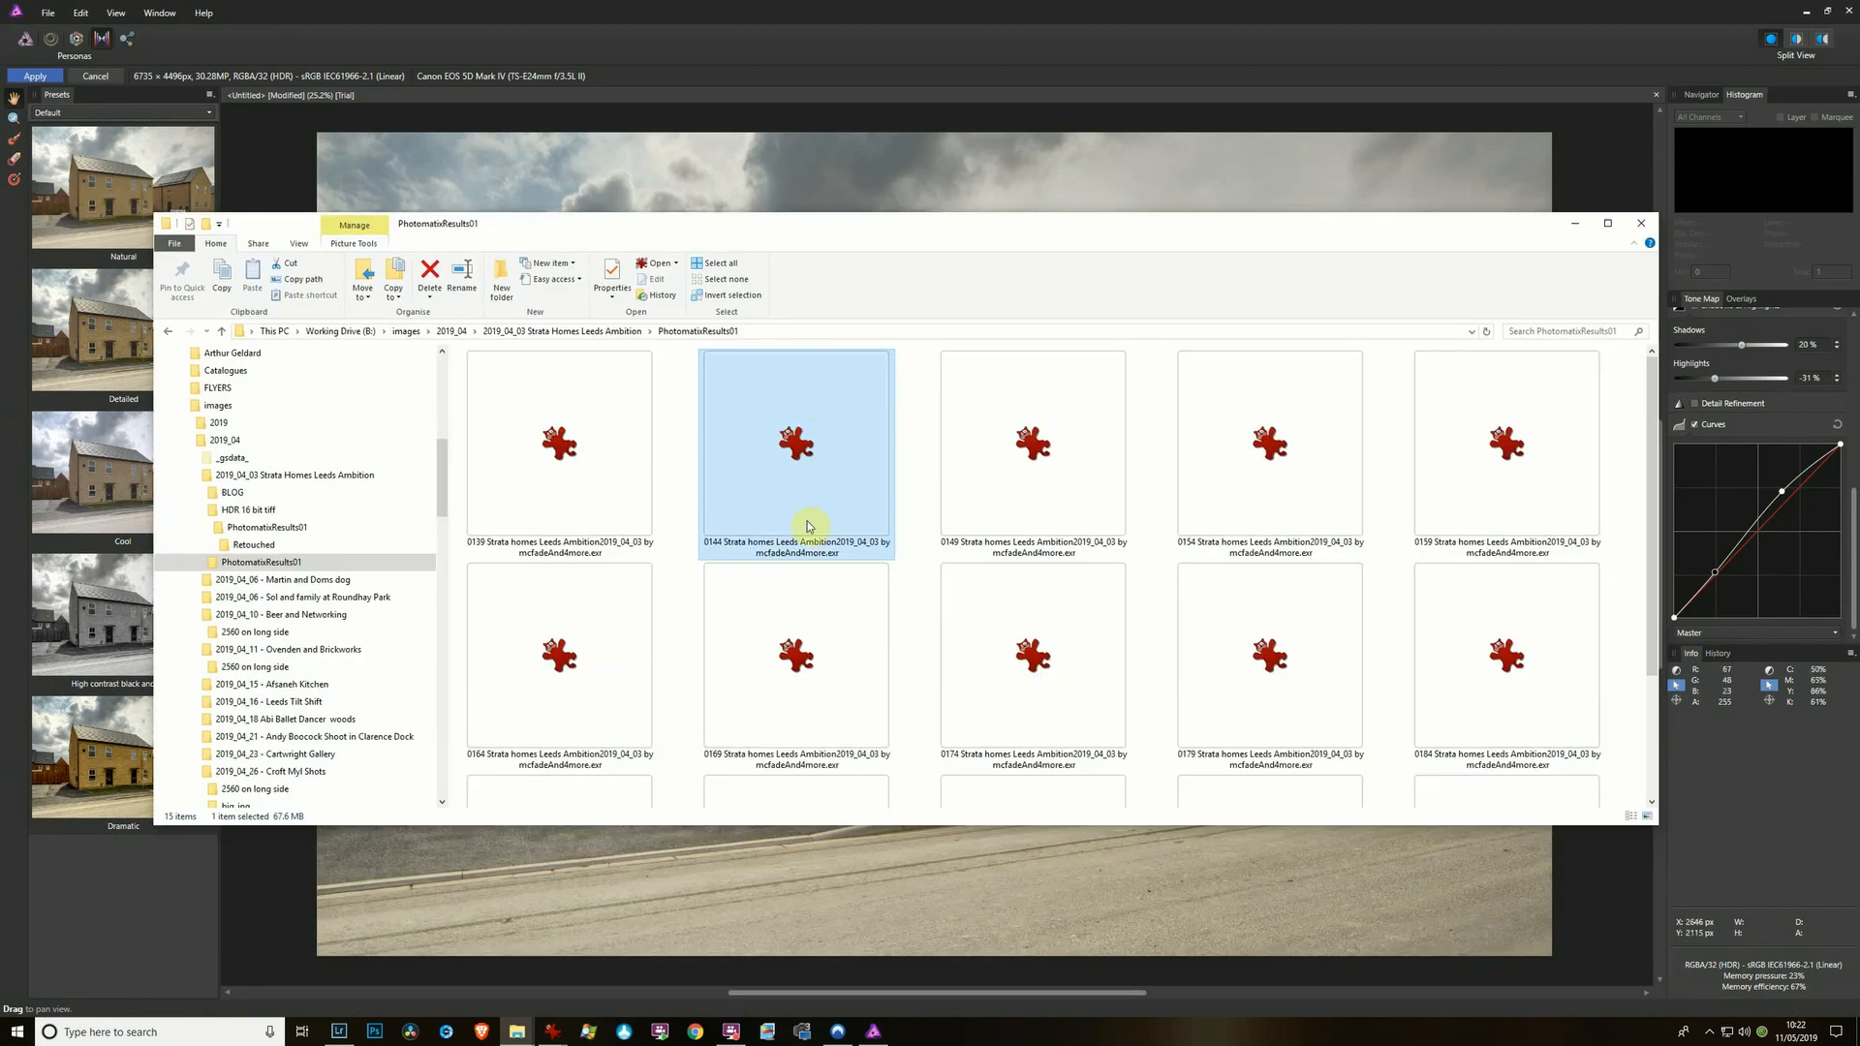
{"action": "left_click", "coordinate": [787, 651]}
{"action": "left_click", "coordinate": [816, 457]}
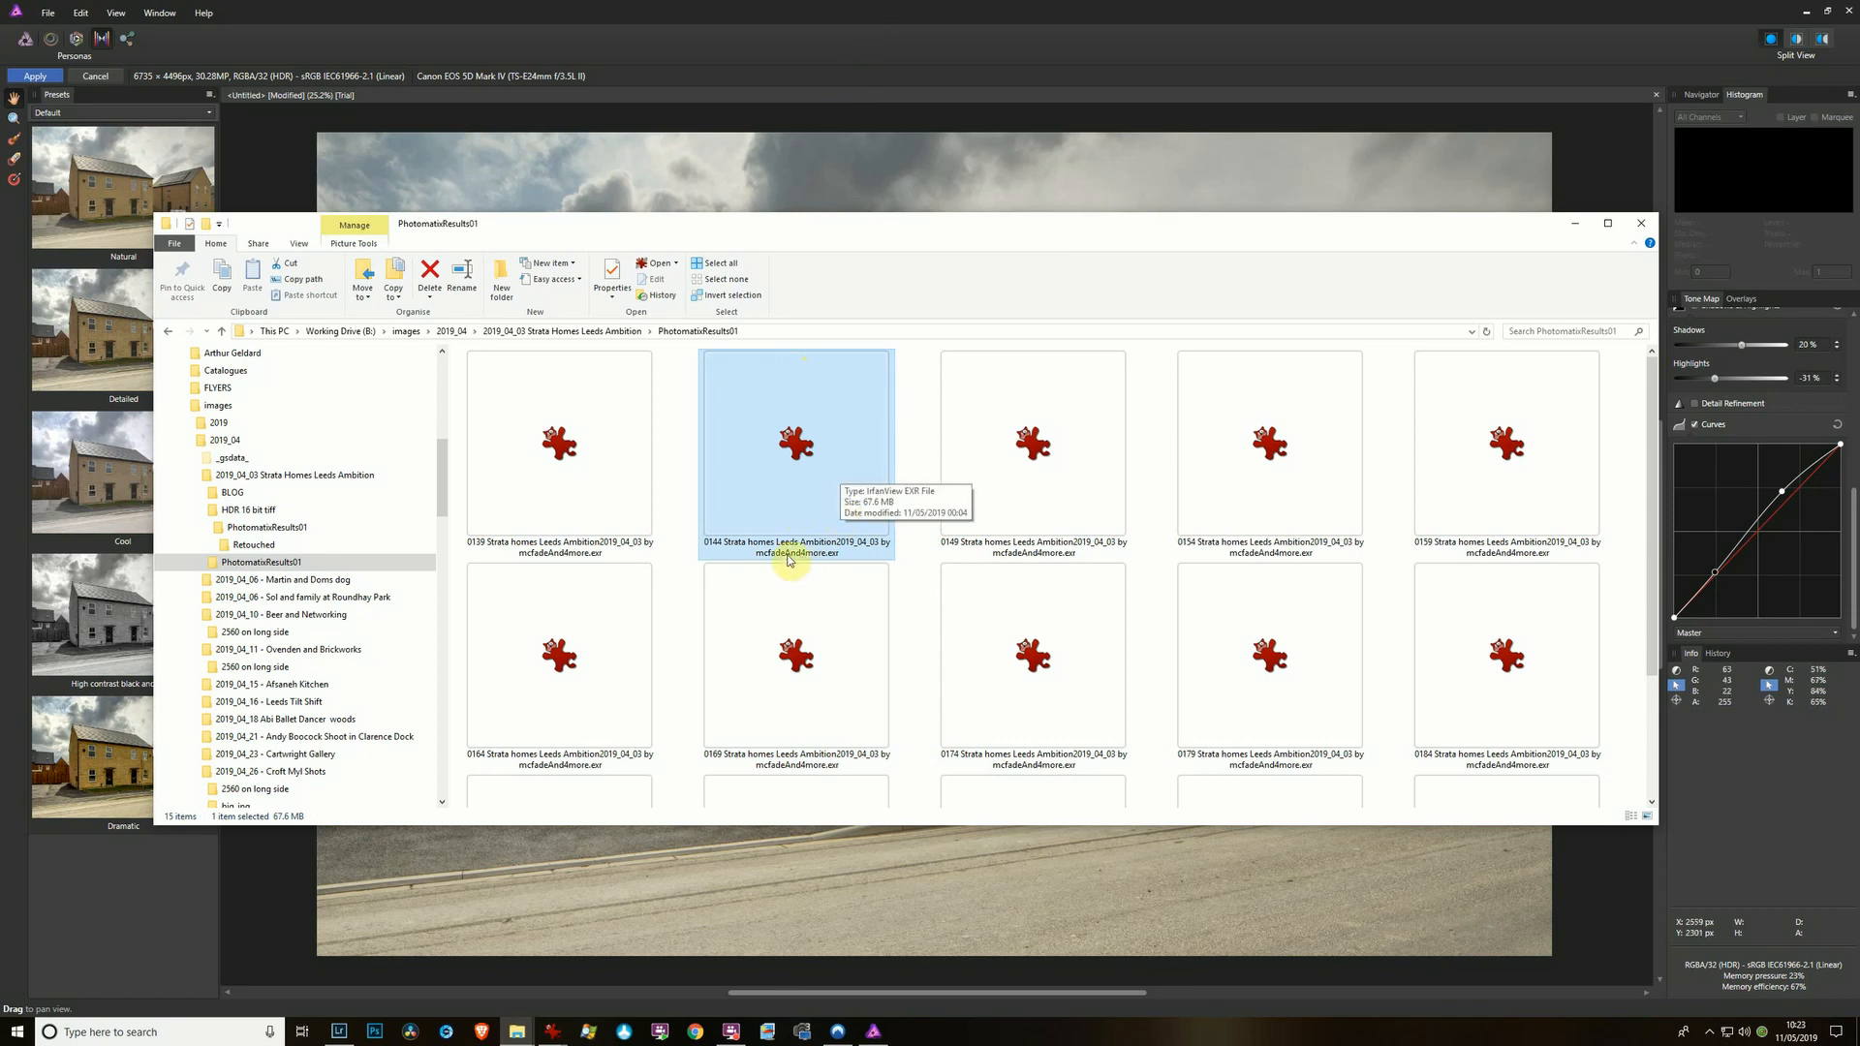
{"action": "left_click", "coordinate": [932, 35]}
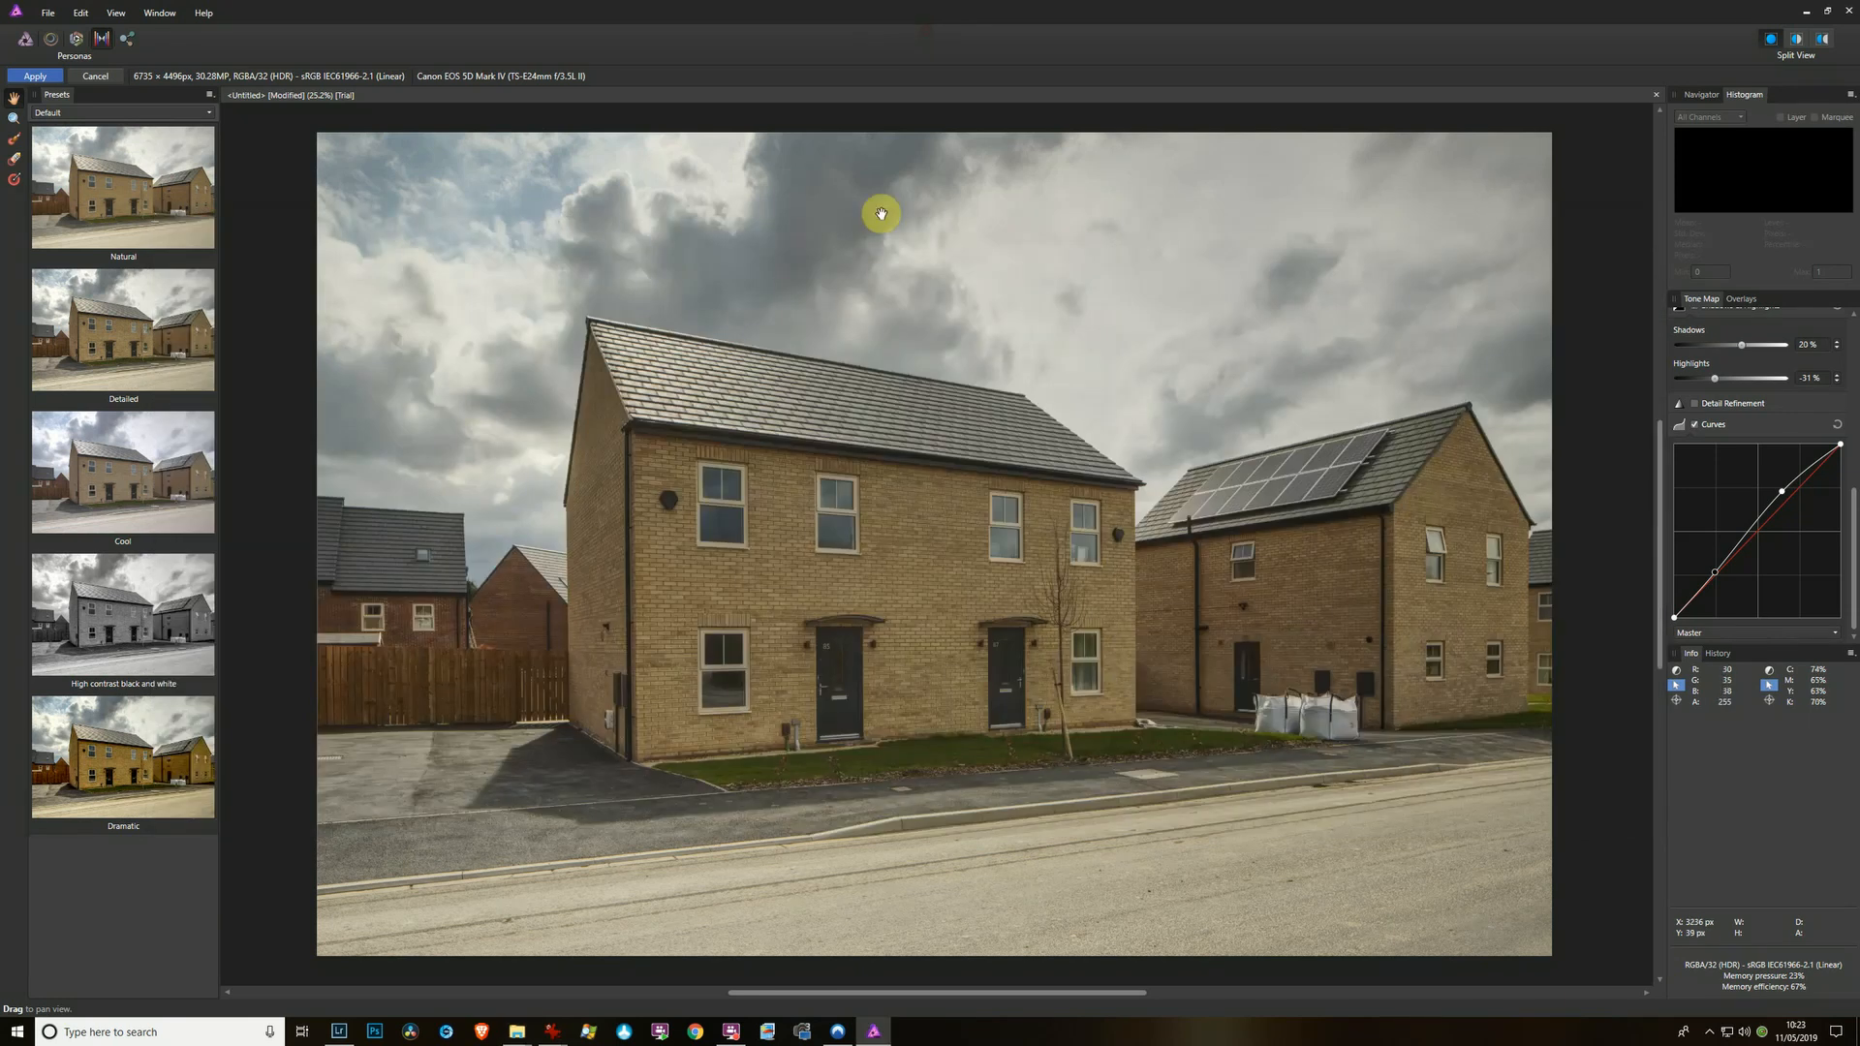